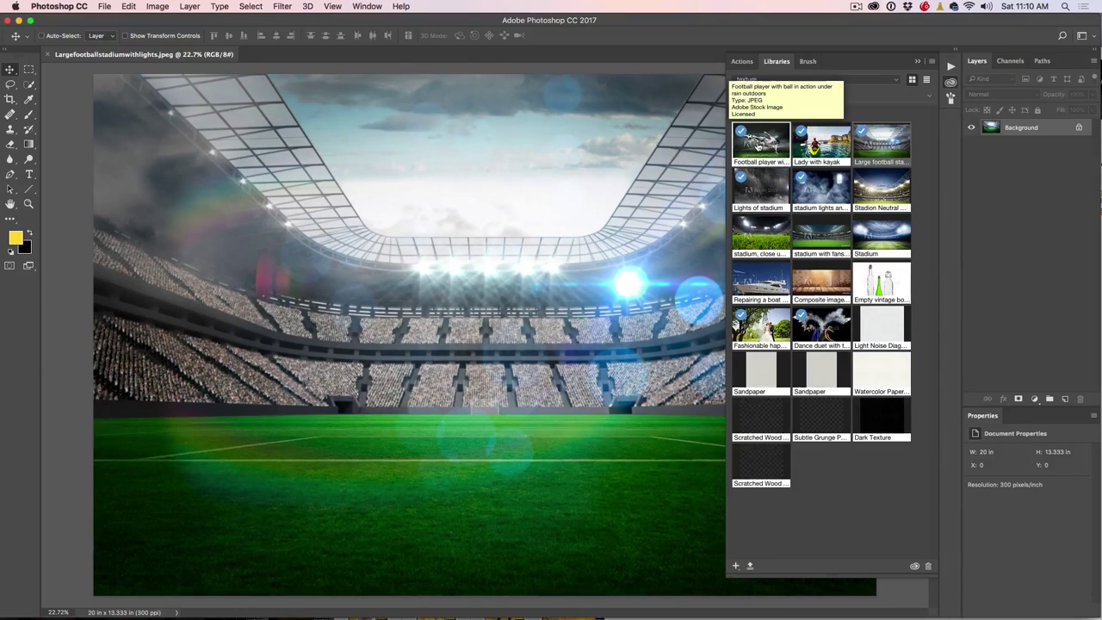
{"action": "left_click_drag", "start_coordinate": [759, 142], "coordinate": [471, 303]}
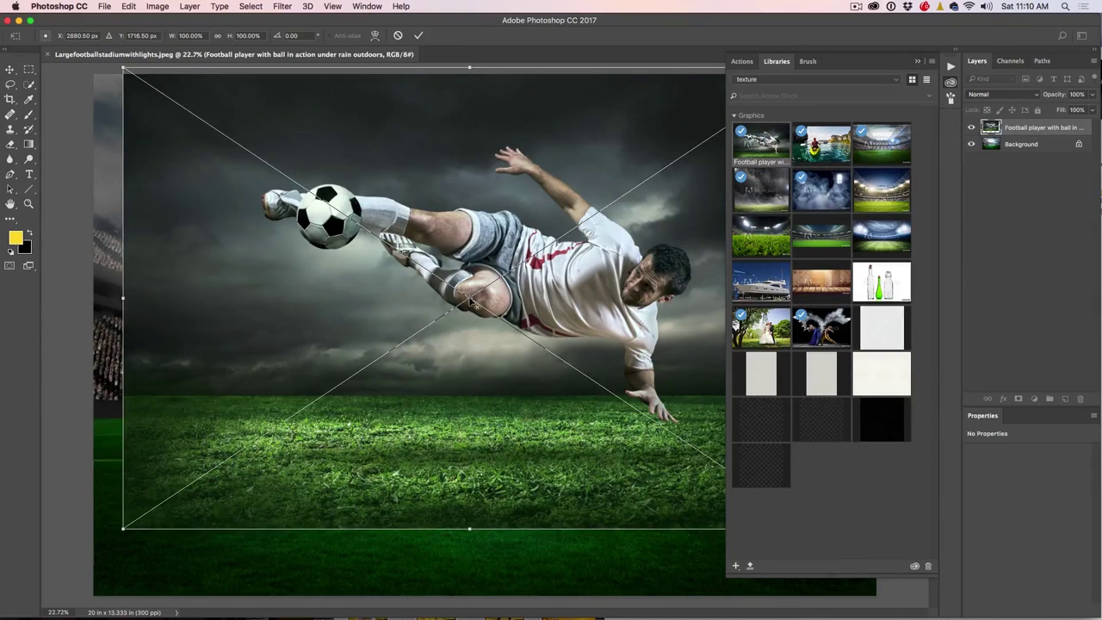
{"action": "key", "text": "Return"}
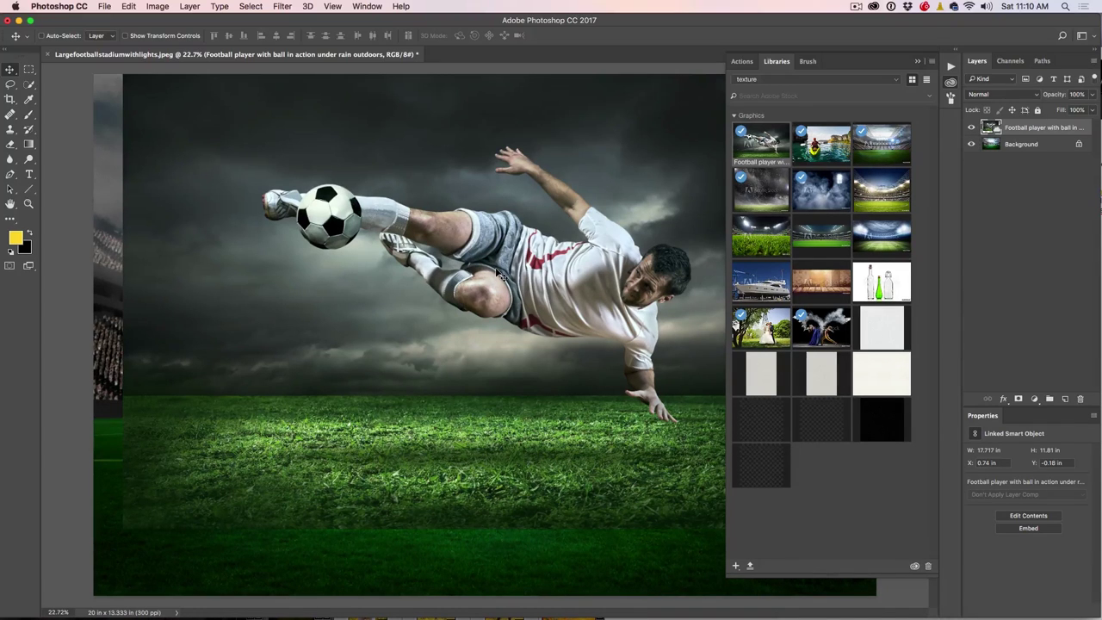
{"action": "left_click", "coordinate": [916, 61]}
{"action": "mouse_move", "coordinate": [578, 245]}
{"action": "left_mouse_down"}
{"action": "mouse_move", "coordinate": [484, 346]}
{"action": "mouse_move", "coordinate": [677, 399]}
{"action": "mouse_move", "coordinate": [574, 249]}
{"action": "mouse_move", "coordinate": [584, 258]}
{"action": "left_mouse_up"}
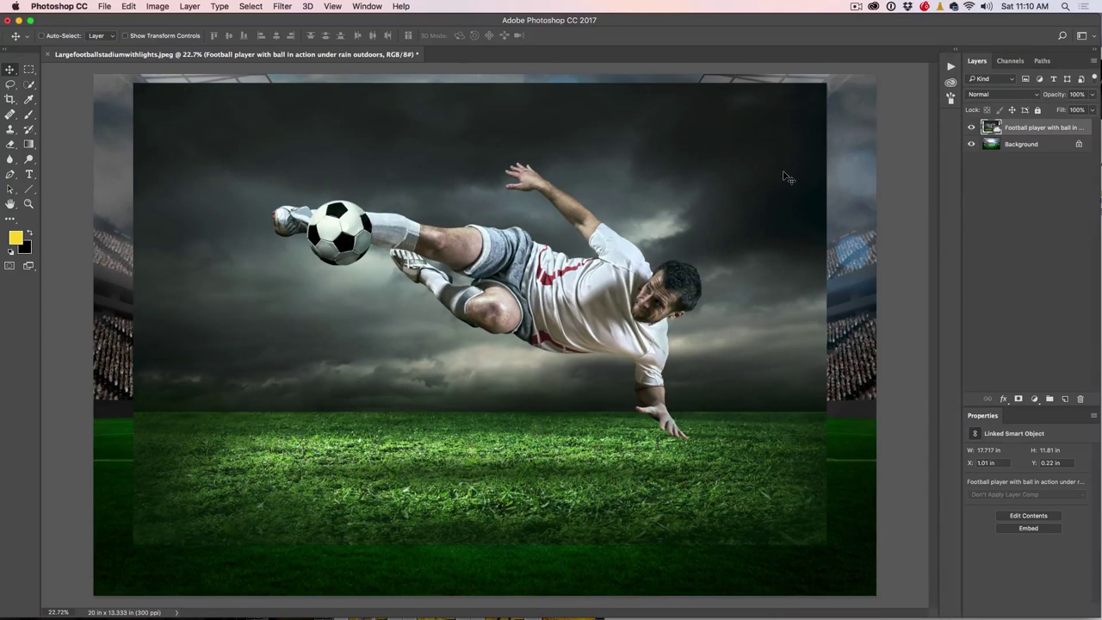
{"action": "key", "text": "super+alt+z"}
{"action": "key", "text": "super+alt+z"}
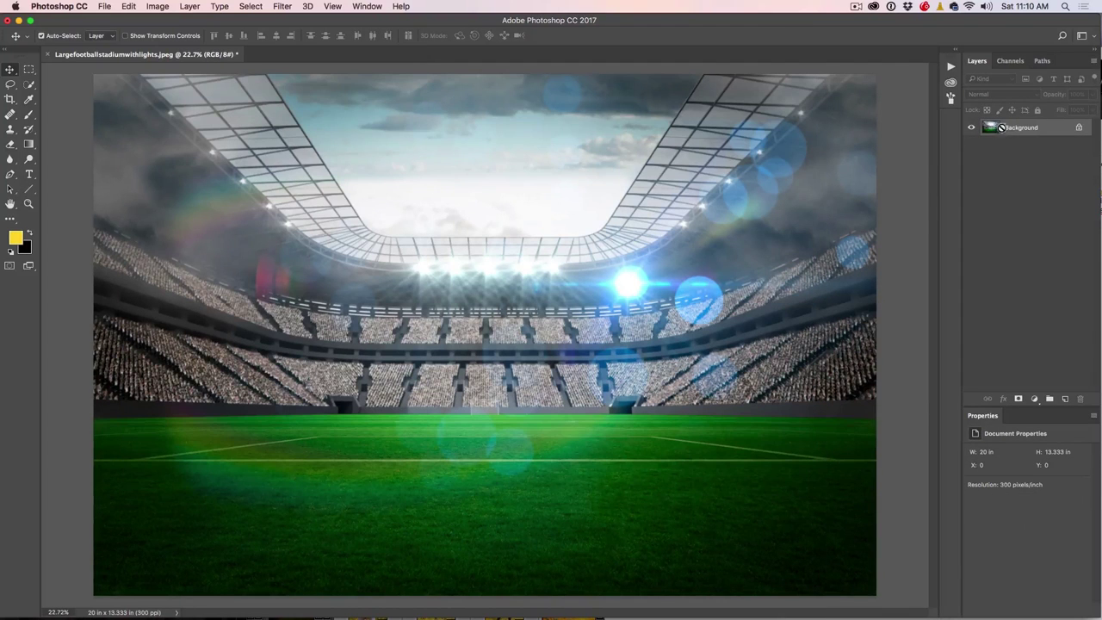
Step: Place the football player stock image over the stadium as a pixel layer, positioned at about X 1.14 in, Y 0.16 in
{"action": "left_click", "coordinate": [950, 82]}
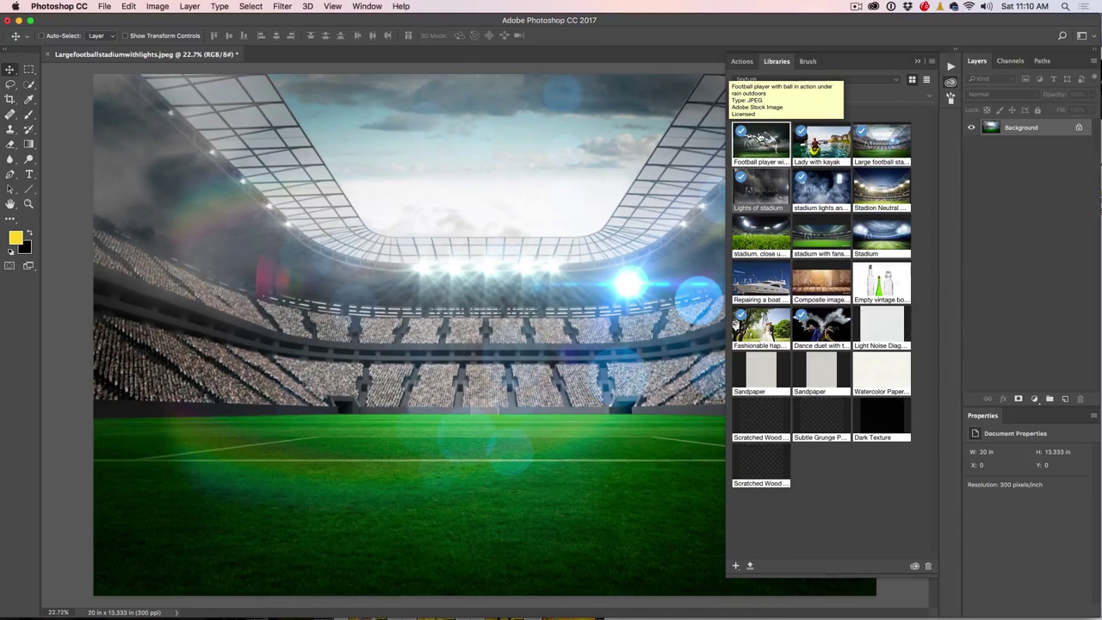
{"action": "left_click_drag", "start_coordinate": [759, 138], "coordinate": [493, 284]}
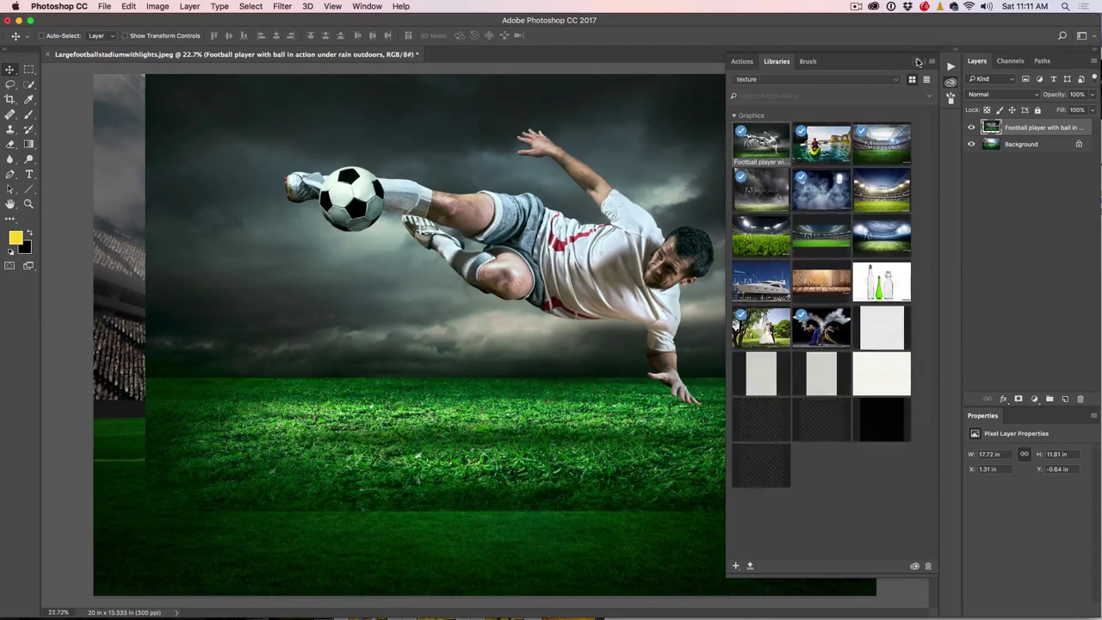
{"action": "left_click", "coordinate": [918, 62]}
{"action": "left_click_drag", "start_coordinate": [737, 276], "coordinate": [729, 307]}
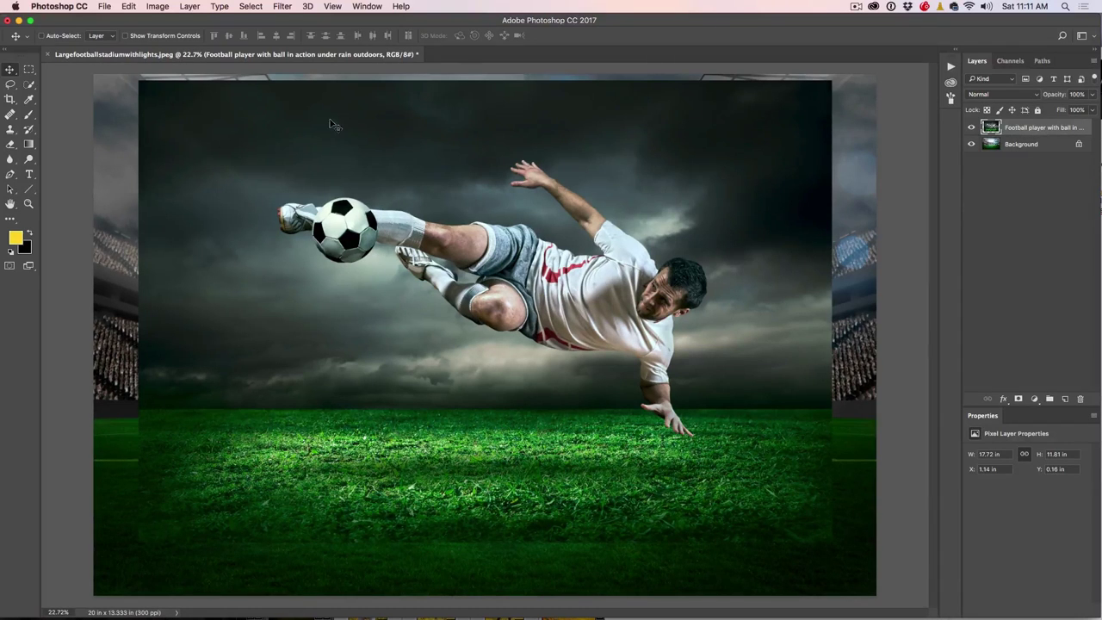
Step: Select the sky and grass surrounding the player and ball with the Quick Selection tool
{"action": "left_click", "coordinate": [26, 84]}
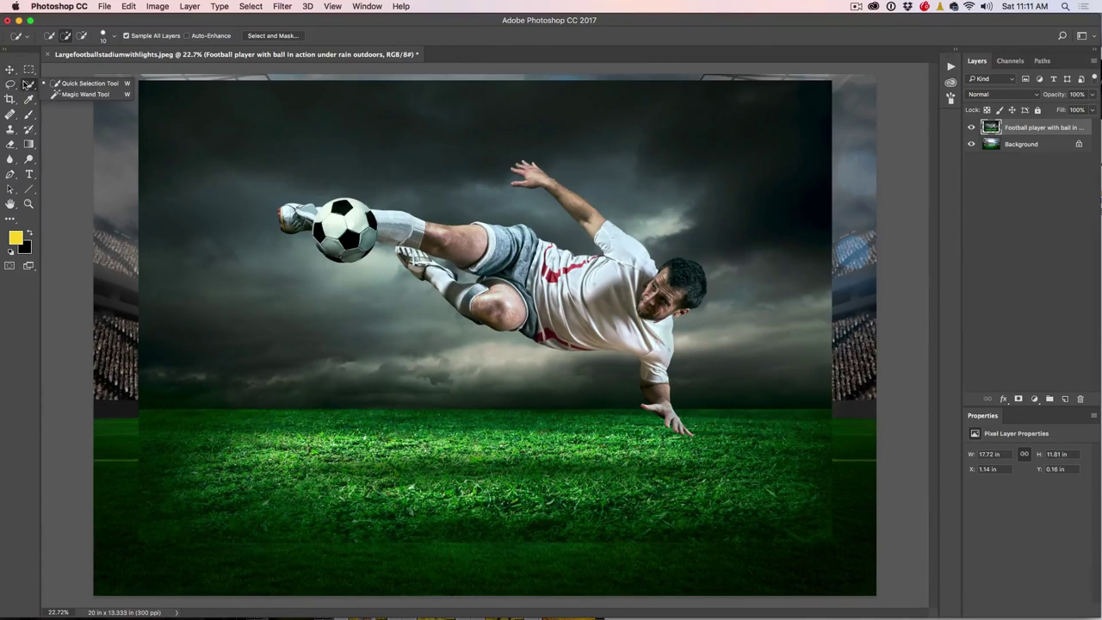
{"action": "left_click", "coordinate": [79, 83]}
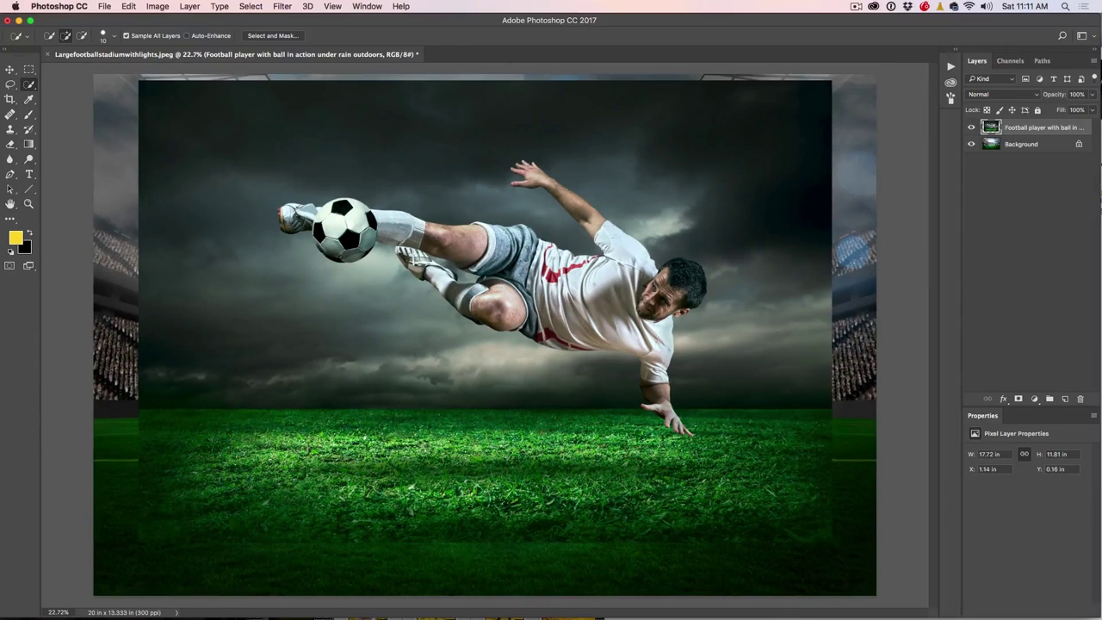
{"action": "mouse_move", "coordinate": [253, 149]}
{"action": "left_mouse_down"}
{"action": "mouse_move", "coordinate": [327, 121]}
{"action": "mouse_move", "coordinate": [460, 172]}
{"action": "left_mouse_up"}
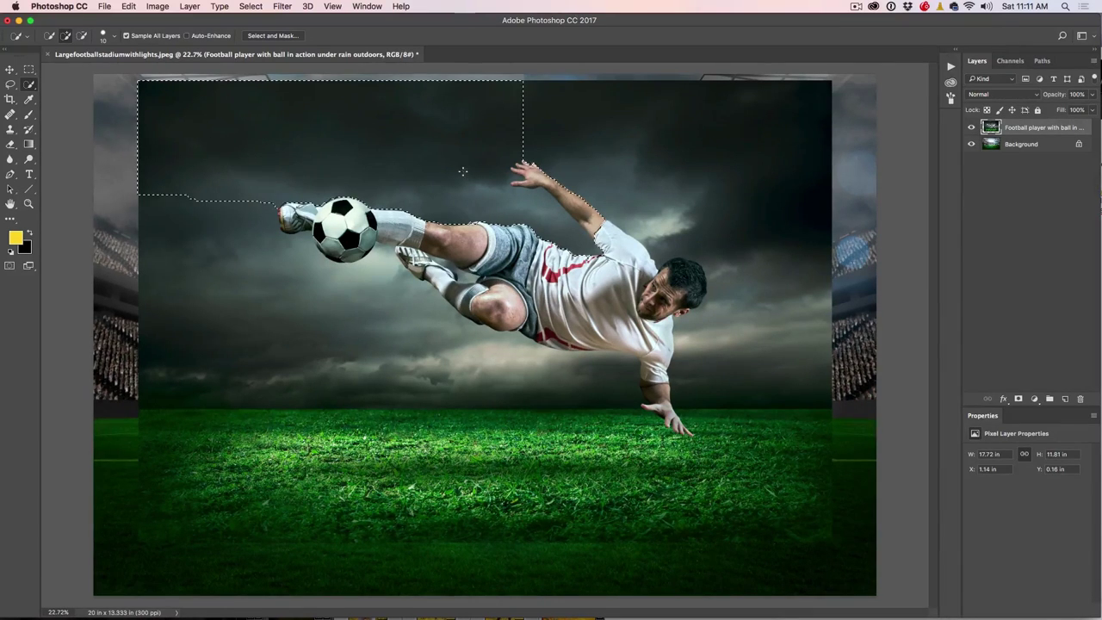
{"action": "mouse_move", "coordinate": [546, 101]}
{"action": "left_mouse_down"}
{"action": "mouse_move", "coordinate": [707, 124]}
{"action": "mouse_move", "coordinate": [762, 153]}
{"action": "left_mouse_up"}
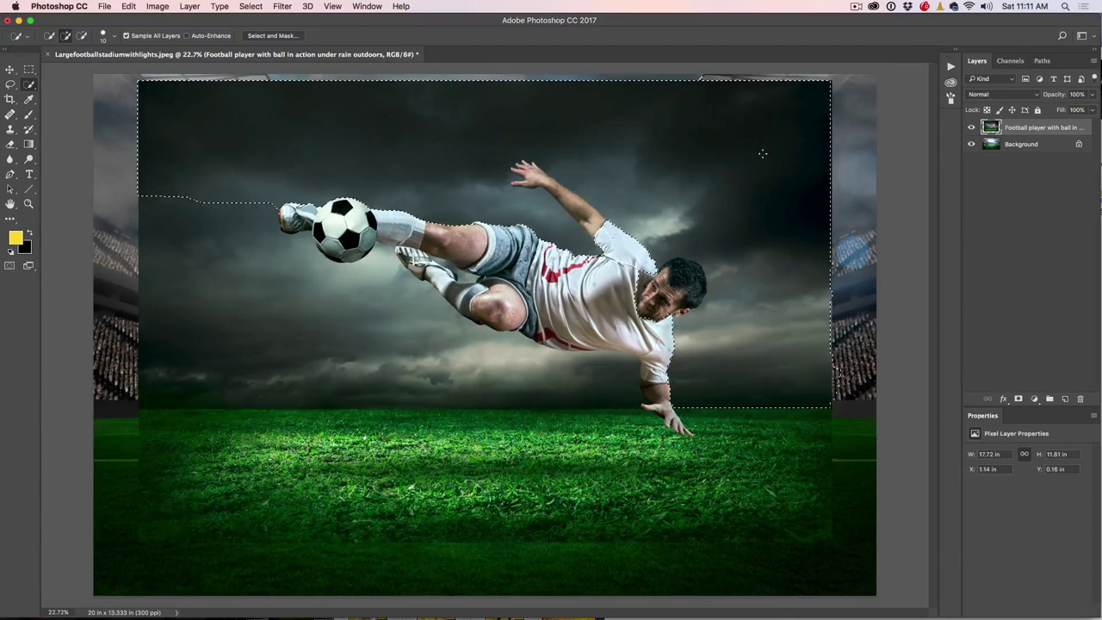
{"action": "mouse_move", "coordinate": [789, 376]}
{"action": "left_mouse_down"}
{"action": "mouse_move", "coordinate": [641, 517]}
{"action": "mouse_move", "coordinate": [537, 471]}
{"action": "mouse_move", "coordinate": [470, 403]}
{"action": "mouse_move", "coordinate": [346, 367]}
{"action": "mouse_move", "coordinate": [297, 335]}
{"action": "mouse_move", "coordinate": [241, 267]}
{"action": "left_mouse_up"}
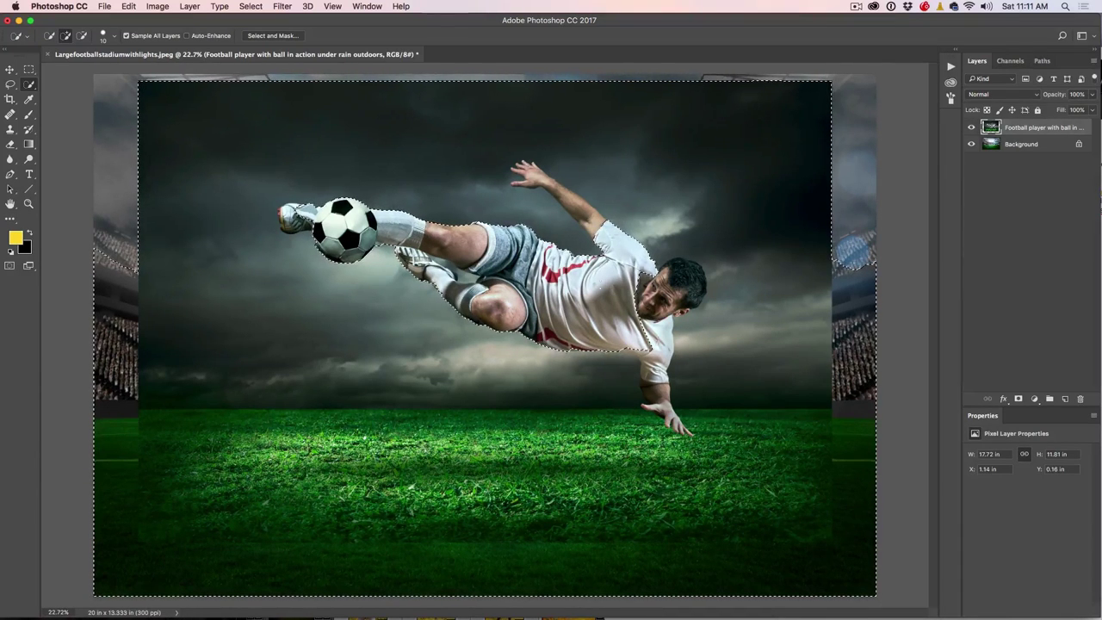
Step: Subtract the player's raised hand, head and supporting arm from the background selection, and check the result in Quick Mask mode
{"action": "key", "text": "alt"}
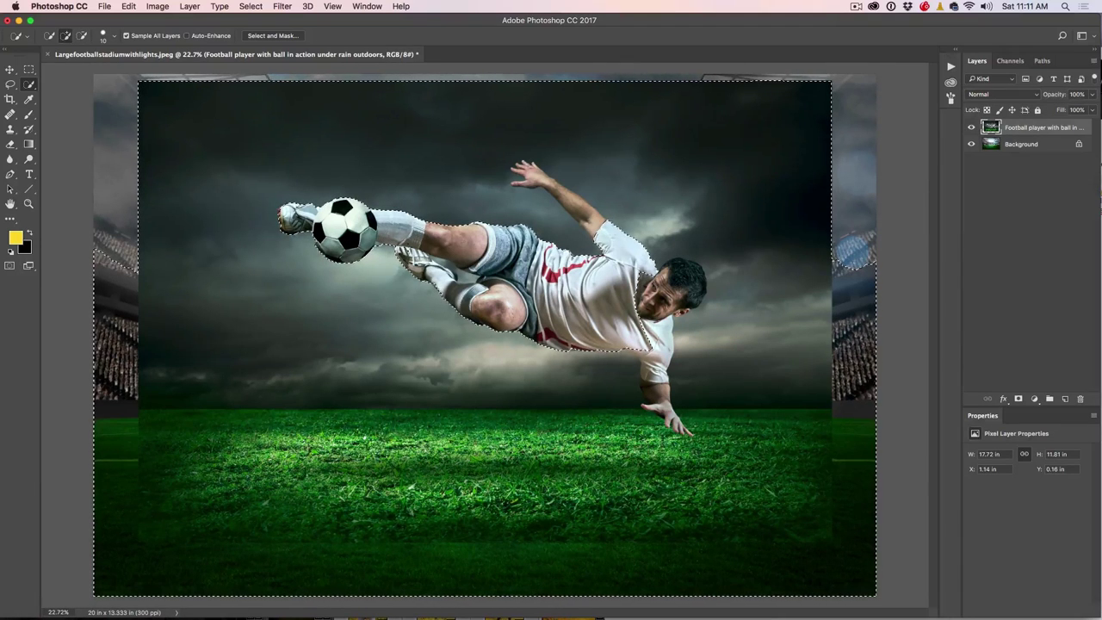
{"action": "key", "text": "alt"}
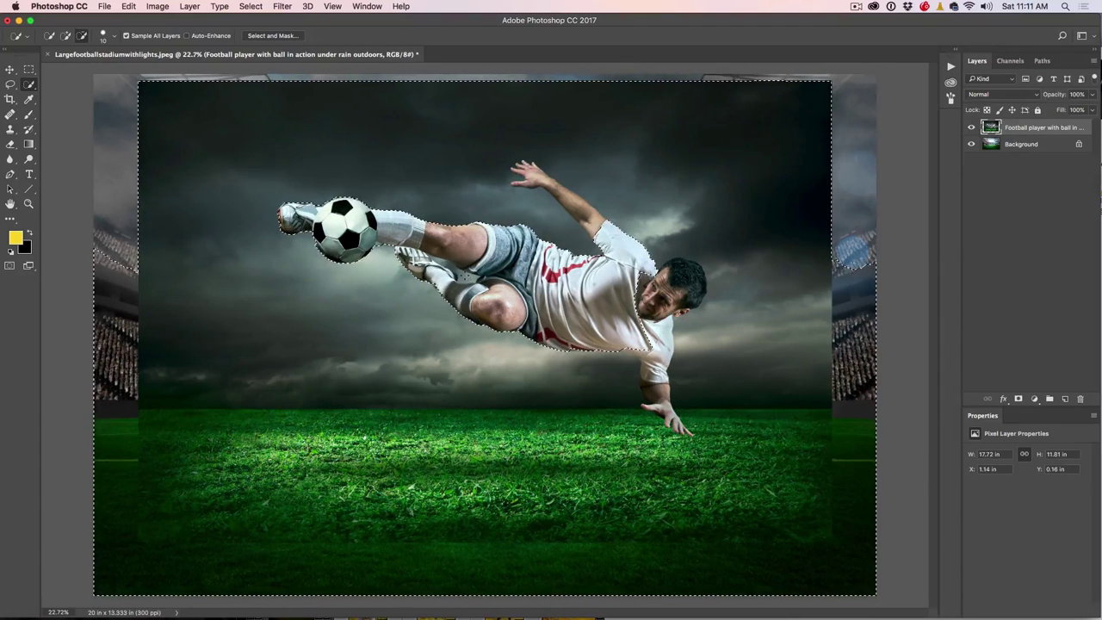
{"action": "key", "text": "alt"}
{"action": "left_click_drag", "start_coordinate": [520, 165], "coordinate": [556, 186]}
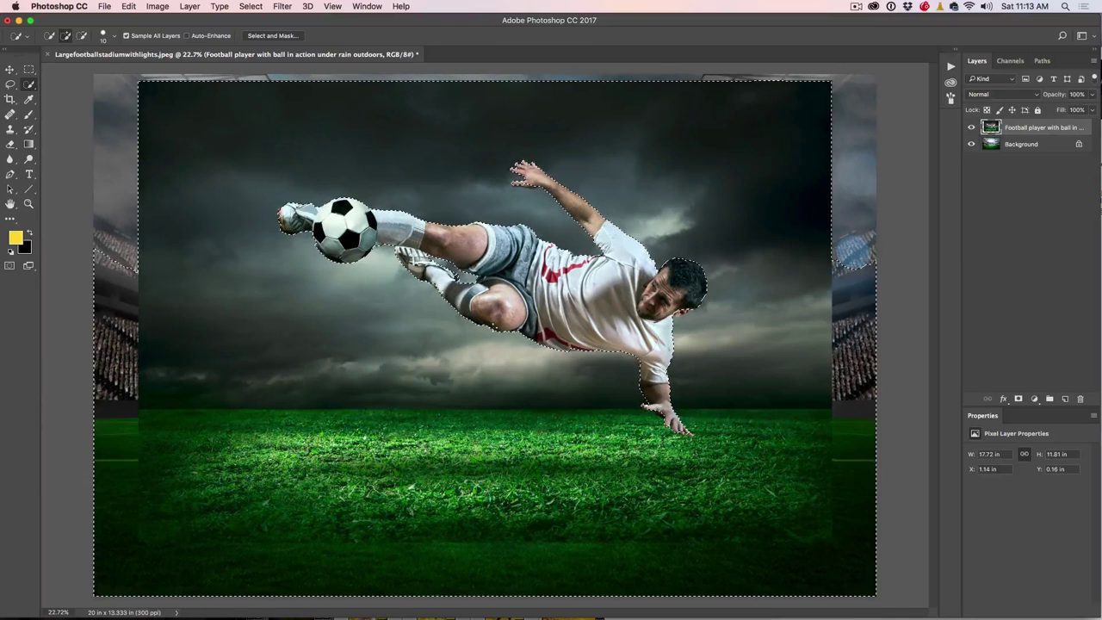
{"action": "key", "text": "q"}
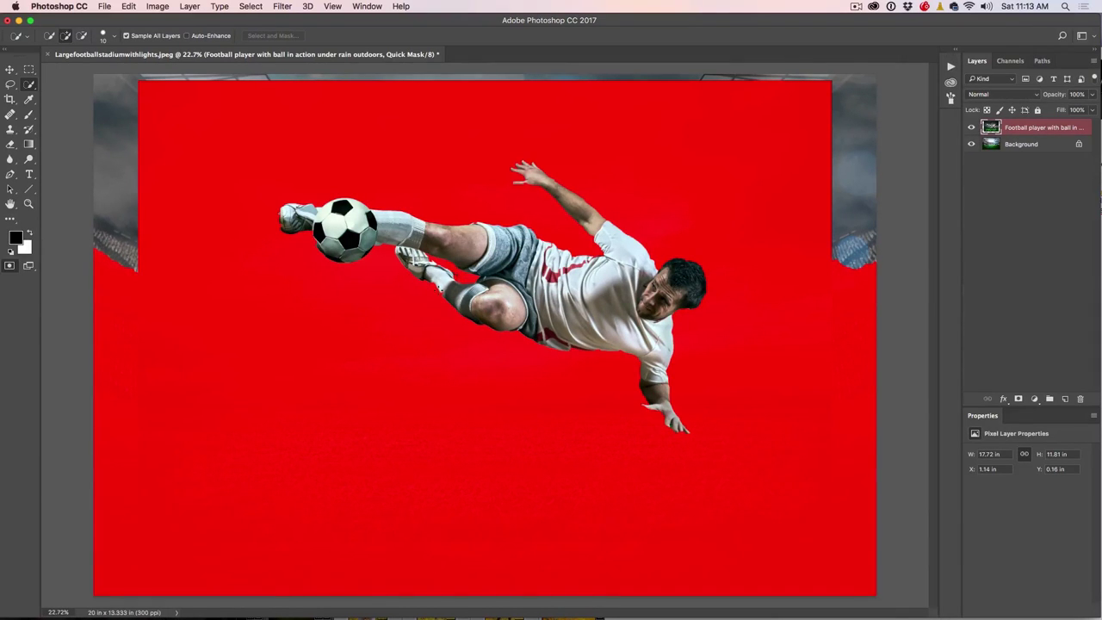
{"action": "key", "text": "q"}
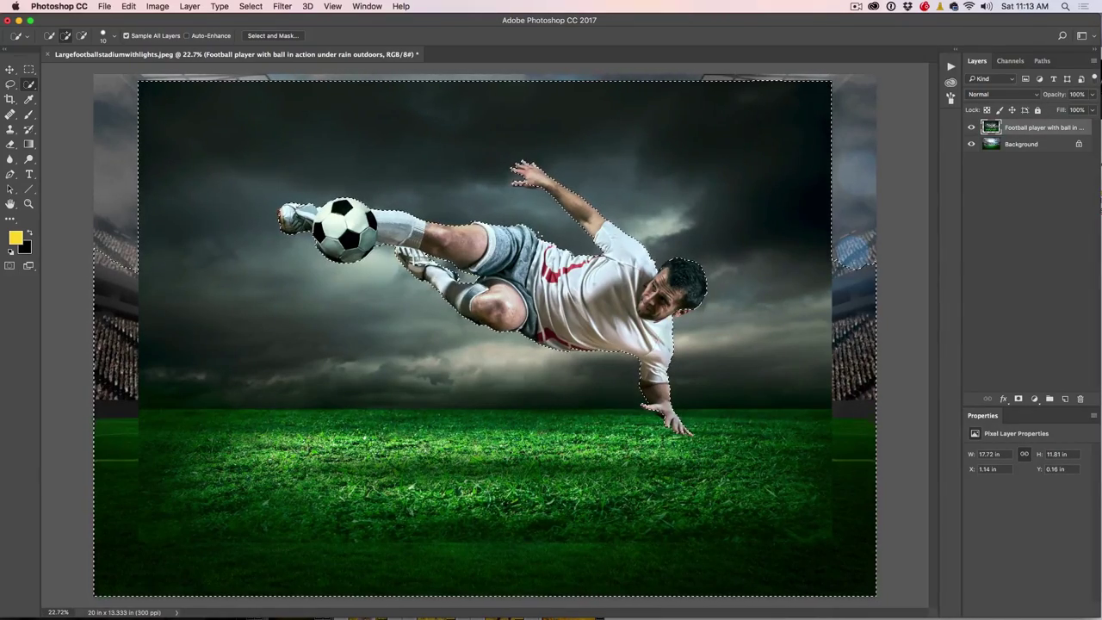
Step: Subtract the raised hand's thumb and the lower edge of its palm from the background selection
{"action": "scroll", "coordinate": [529, 219], "scroll_direction": "up", "scroll_amount": 6}
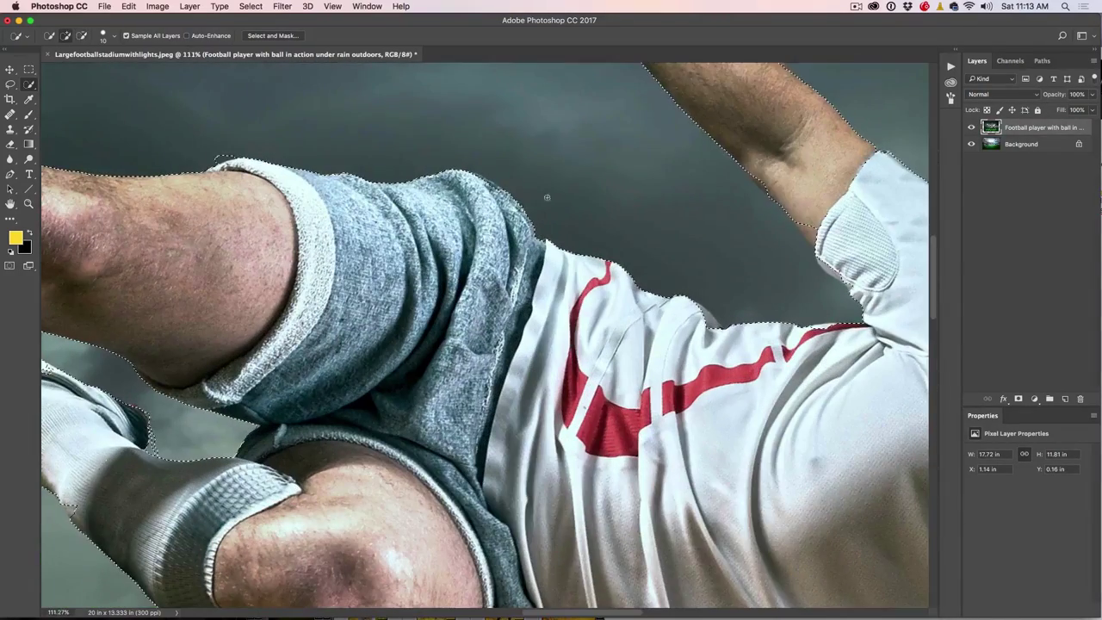
{"action": "scroll", "coordinate": [565, 128], "scroll_direction": "up", "scroll_amount": 10}
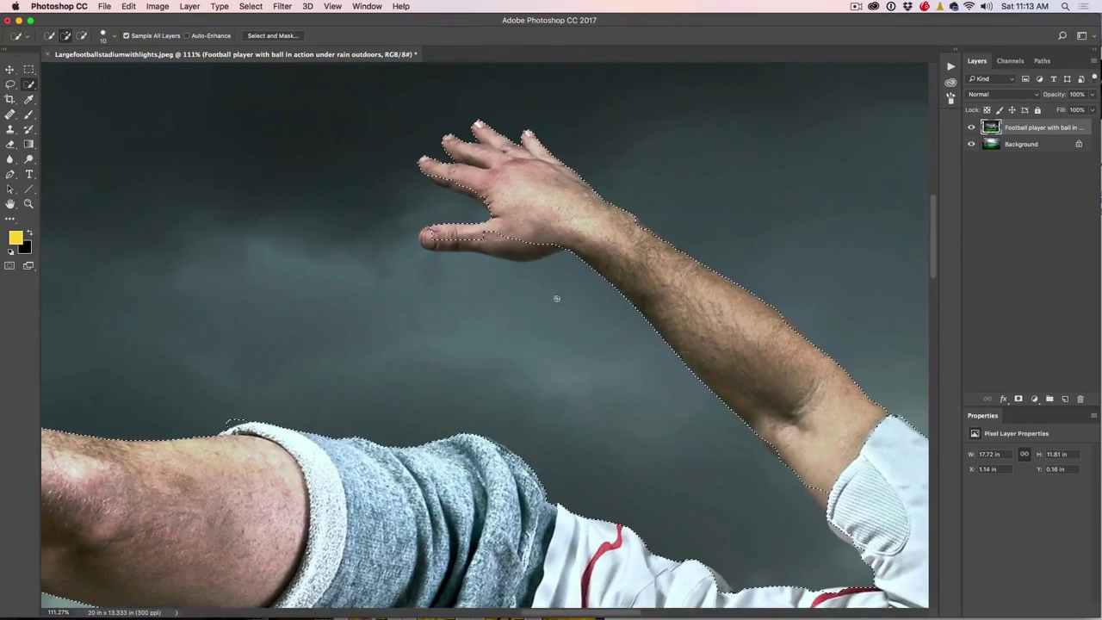
{"action": "key", "text": "alt"}
{"action": "left_click_drag", "start_coordinate": [427, 225], "coordinate": [517, 245]}
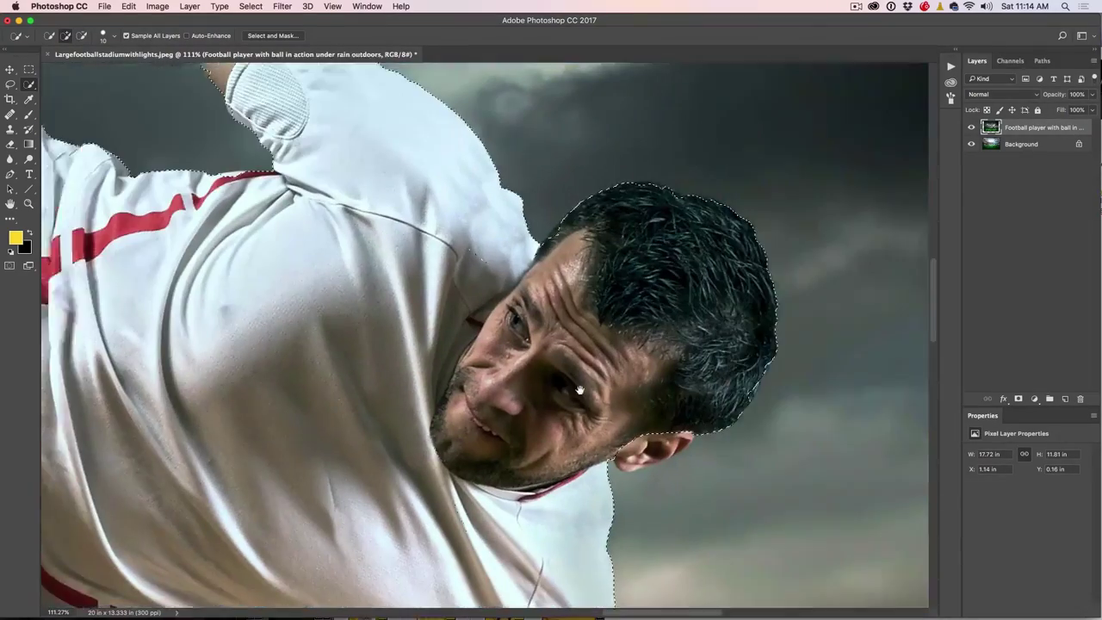
Step: Examine the selection edge around the head, supporting arm, lower shirt edge, kicking leg and ball for areas needing cleanup
{"action": "scroll", "coordinate": [580, 390], "scroll_direction": "right", "scroll_amount": 2}
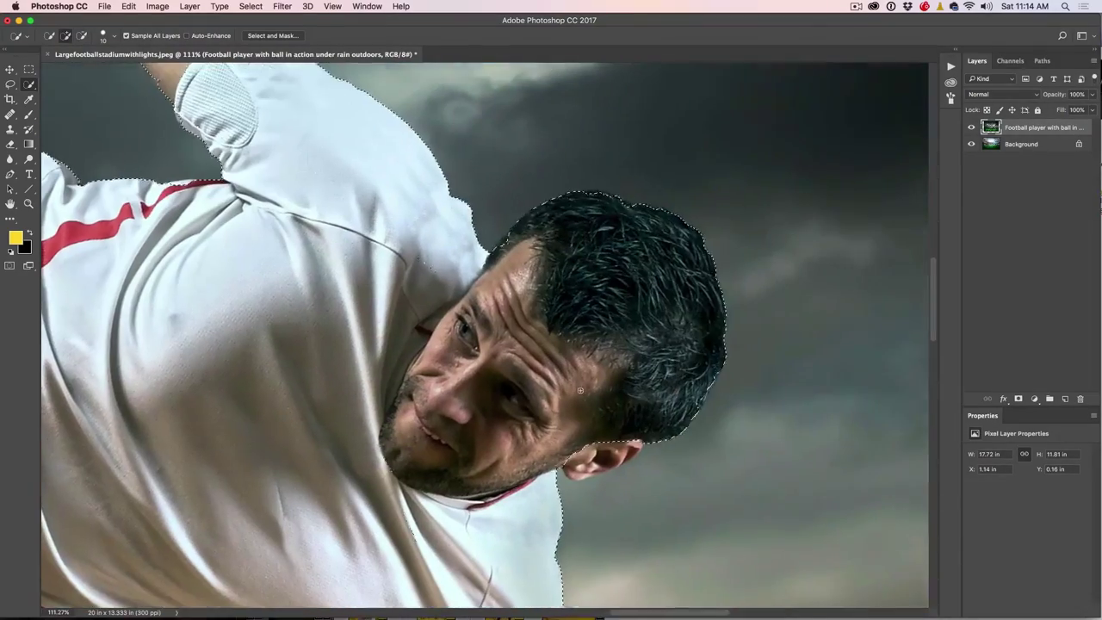
{"action": "scroll", "coordinate": [608, 506], "scroll_direction": "down", "scroll_amount": 10}
{"action": "scroll", "coordinate": [607, 506], "scroll_direction": "down", "scroll_amount": 4}
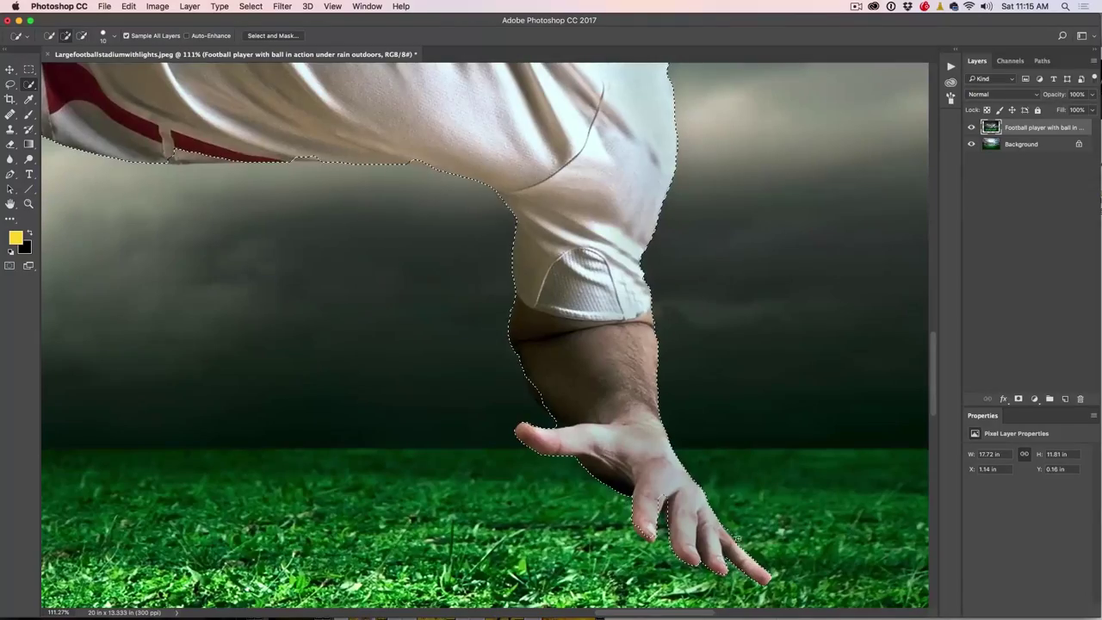
{"action": "scroll", "coordinate": [381, 256], "scroll_direction": "up", "scroll_amount": 4}
{"action": "scroll", "coordinate": [381, 255], "scroll_direction": "left", "scroll_amount": 6}
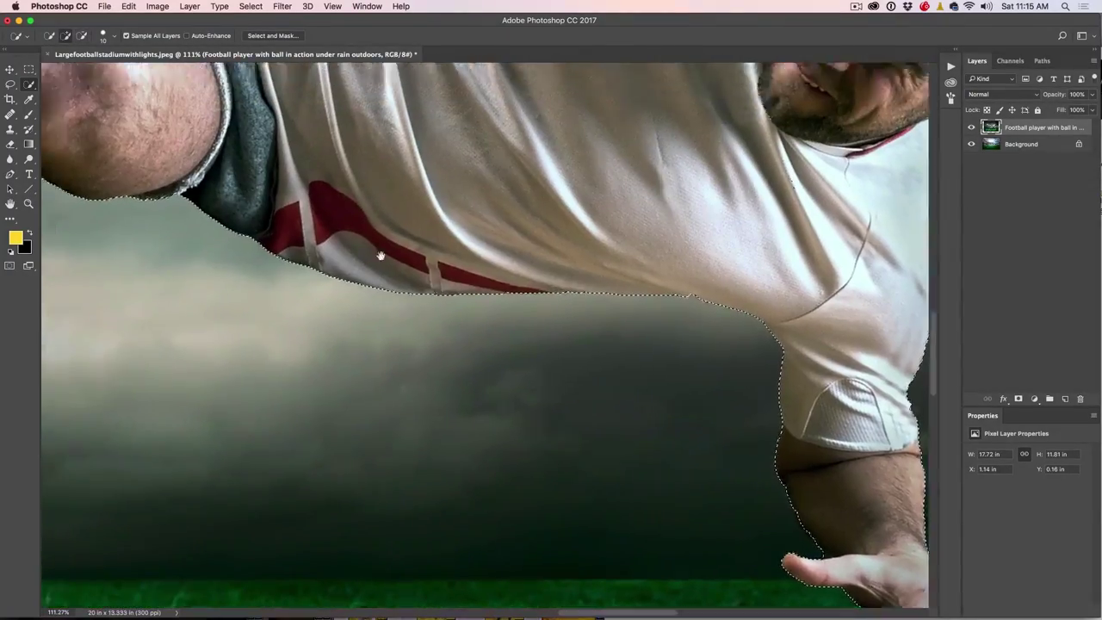
{"action": "scroll", "coordinate": [380, 255], "scroll_direction": "left", "scroll_amount": 10}
{"action": "scroll", "coordinate": [381, 256], "scroll_direction": "up", "scroll_amount": 4}
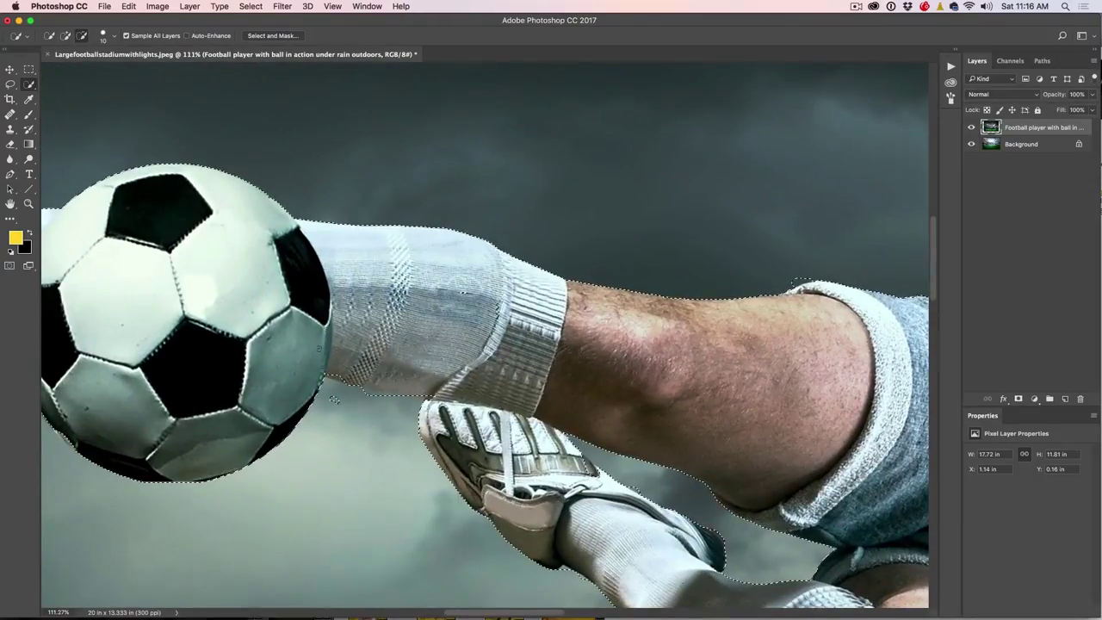
{"action": "scroll", "coordinate": [647, 298], "scroll_direction": "left", "scroll_amount": 8}
{"action": "scroll", "coordinate": [647, 298], "scroll_direction": "up", "scroll_amount": 1}
{"action": "scroll", "coordinate": [647, 298], "scroll_direction": "right", "scroll_amount": 1}
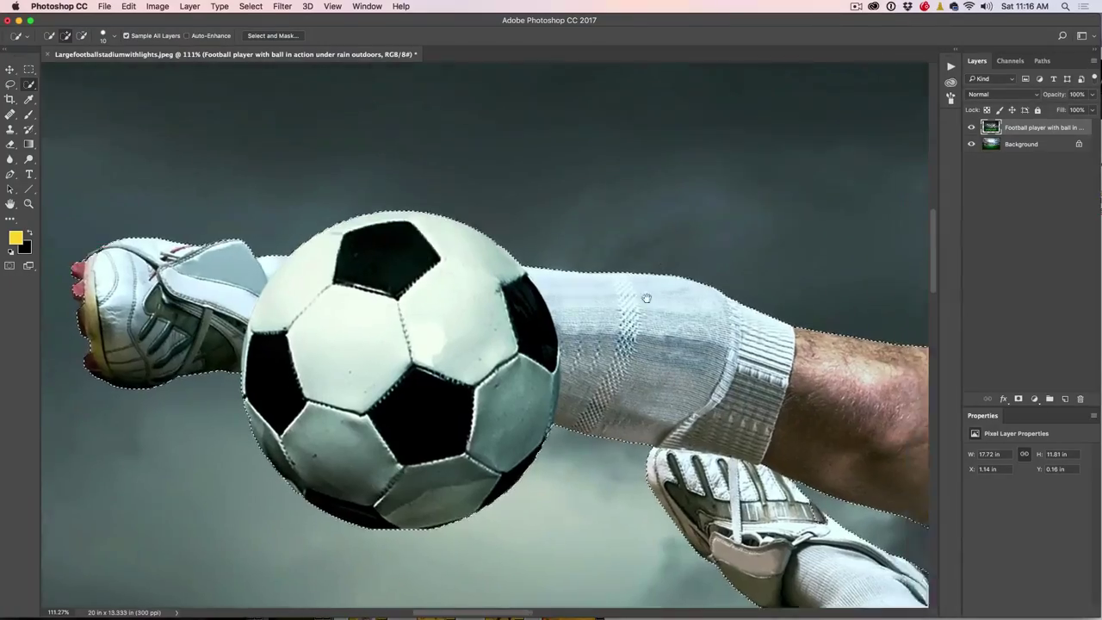
Step: Review the complete player outline again, checking the shoulder, head, supporting hand, knees and shoes for selection errors
{"action": "scroll", "coordinate": [646, 298], "scroll_direction": "right", "scroll_amount": 15}
{"action": "scroll", "coordinate": [647, 298], "scroll_direction": "up", "scroll_amount": 3}
{"action": "scroll", "coordinate": [713, 363], "scroll_direction": "right", "scroll_amount": 10}
{"action": "scroll", "coordinate": [713, 362], "scroll_direction": "down", "scroll_amount": 6}
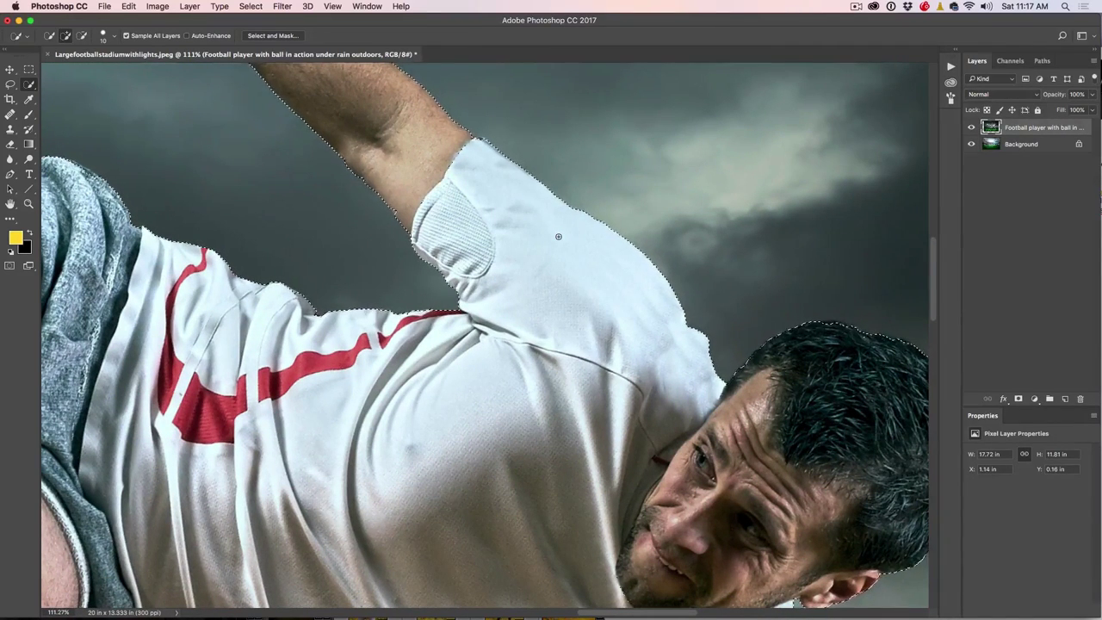
{"action": "scroll", "coordinate": [775, 364], "scroll_direction": "down", "scroll_amount": 8}
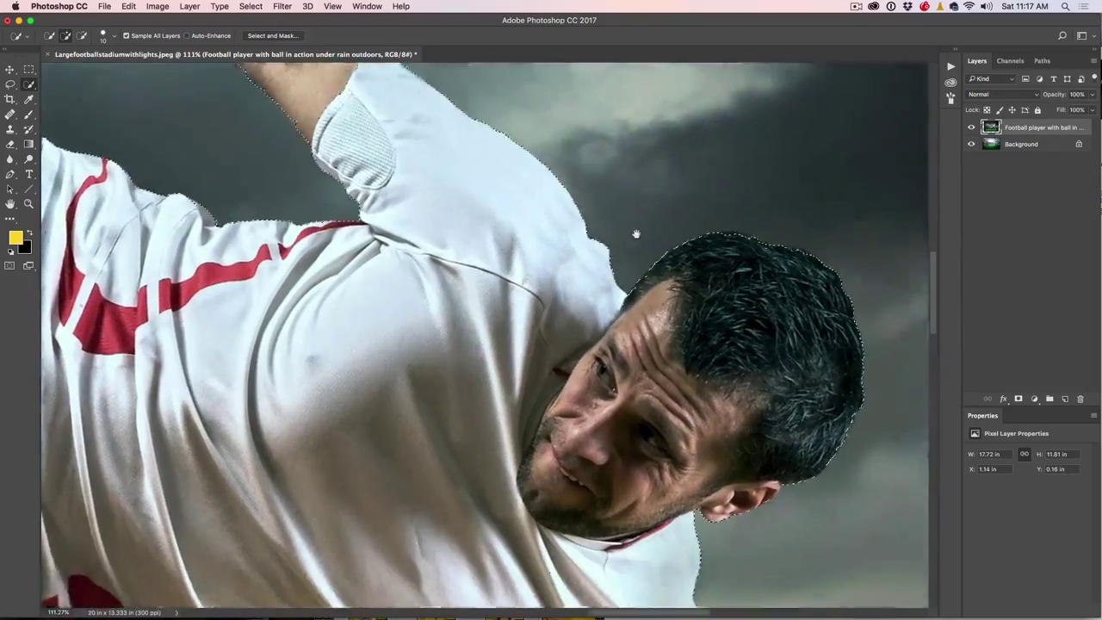
{"action": "scroll", "coordinate": [635, 233], "scroll_direction": "right", "scroll_amount": 8}
{"action": "scroll", "coordinate": [551, 449], "scroll_direction": "down", "scroll_amount": 10}
{"action": "scroll", "coordinate": [655, 344], "scroll_direction": "left", "scroll_amount": 3}
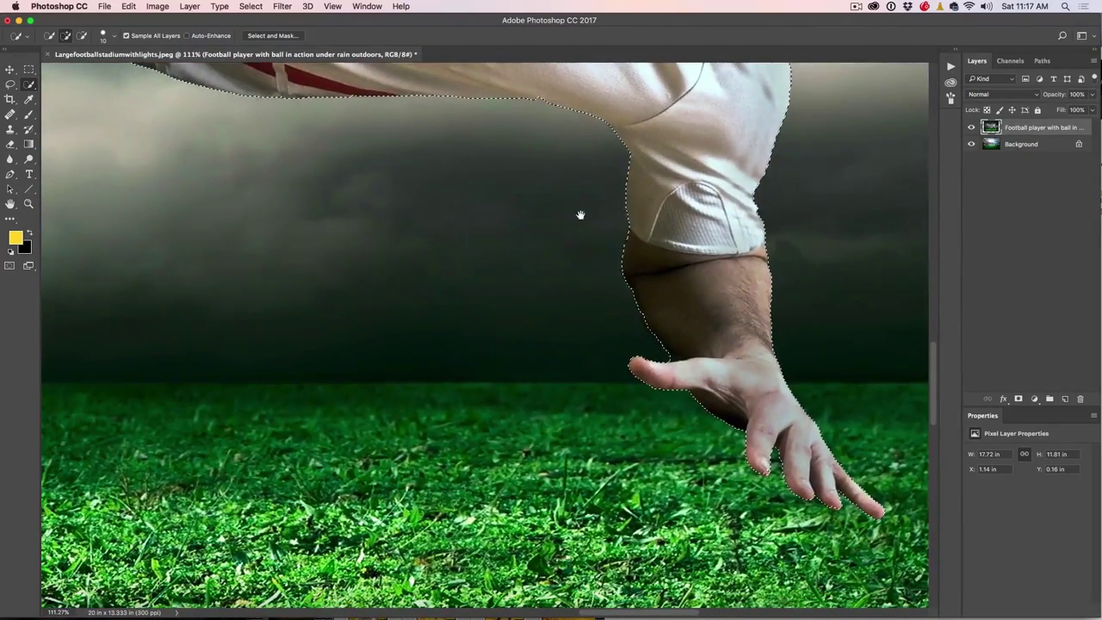
{"action": "scroll", "coordinate": [627, 315], "scroll_direction": "up", "scroll_amount": 5}
{"action": "scroll", "coordinate": [633, 326], "scroll_direction": "left", "scroll_amount": 6}
{"action": "scroll", "coordinate": [632, 326], "scroll_direction": "up", "scroll_amount": 5}
{"action": "scroll", "coordinate": [602, 344], "scroll_direction": "left", "scroll_amount": 8}
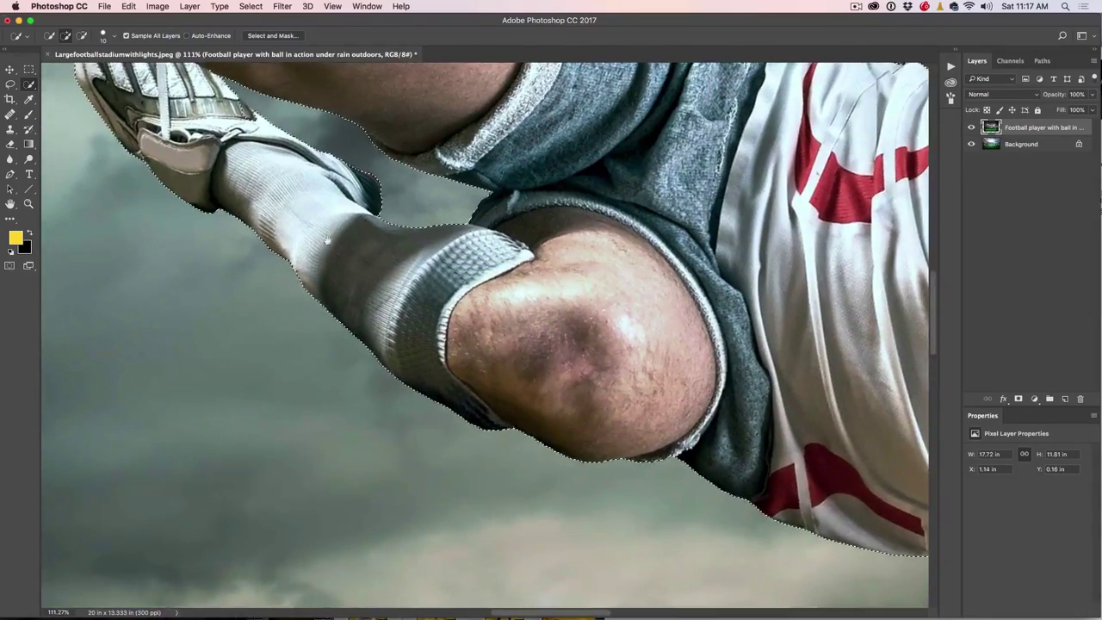
{"action": "scroll", "coordinate": [447, 375], "scroll_direction": "up", "scroll_amount": 6}
{"action": "scroll", "coordinate": [448, 375], "scroll_direction": "left", "scroll_amount": 3}
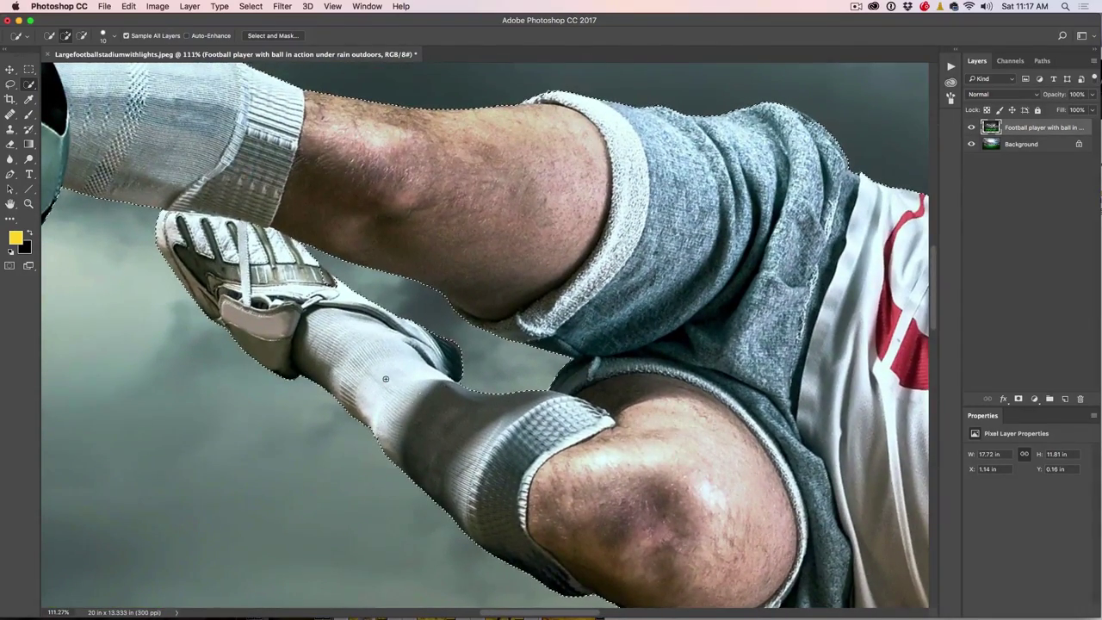
{"action": "scroll", "coordinate": [474, 224], "scroll_direction": "down", "scroll_amount": 1}
{"action": "scroll", "coordinate": [474, 224], "scroll_direction": "down", "scroll_amount": 10}
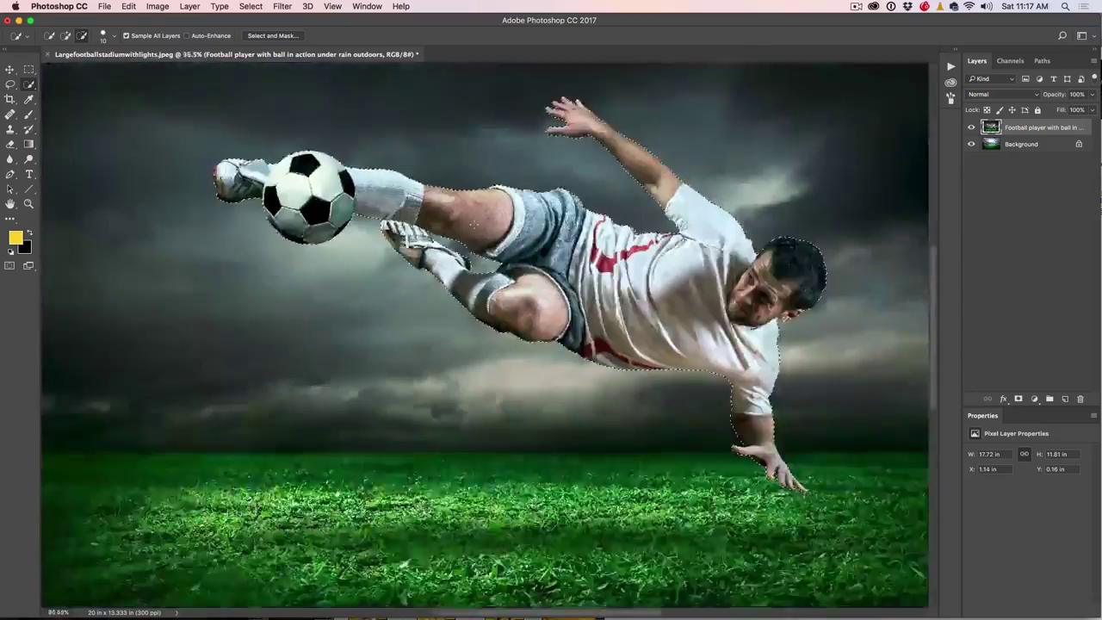
{"action": "scroll", "coordinate": [482, 226], "scroll_direction": "up", "scroll_amount": 3}
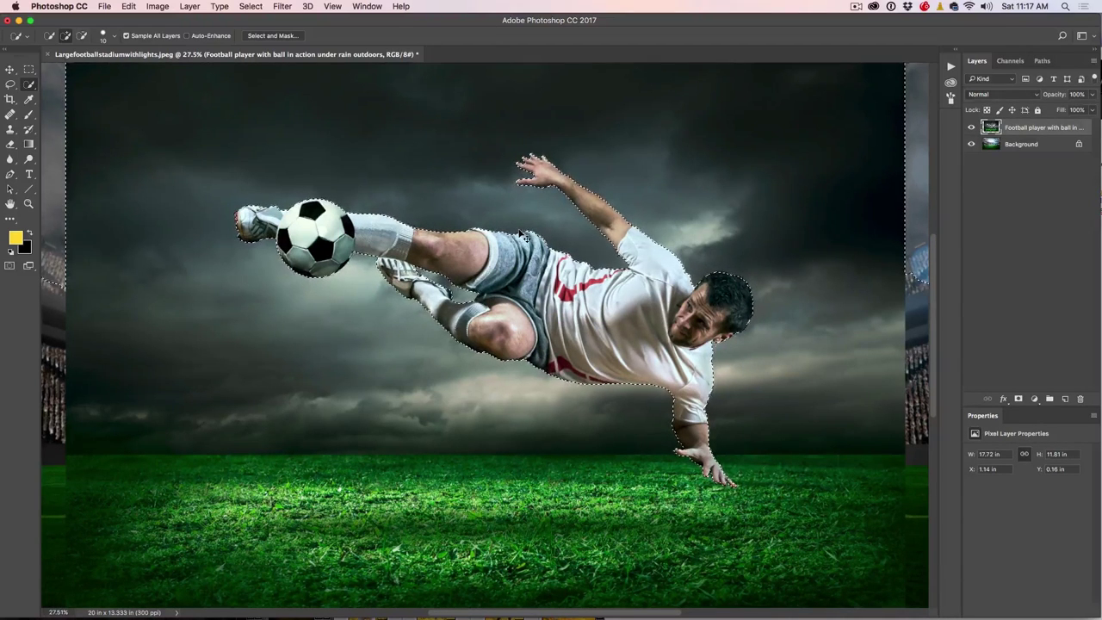
{"action": "left_click", "coordinate": [250, 6]}
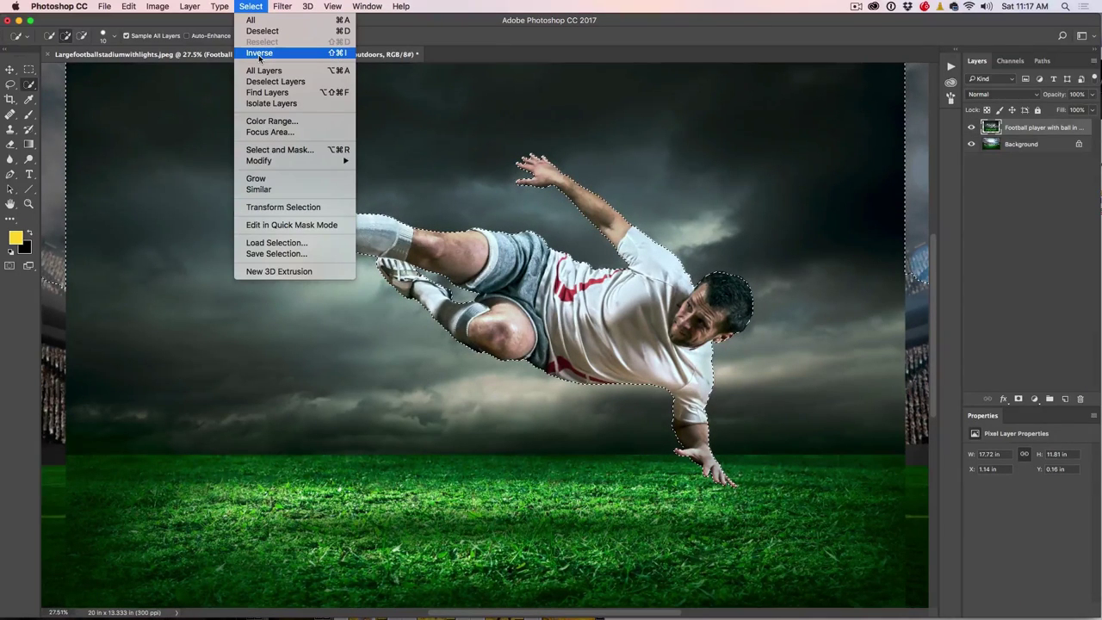
{"action": "left_click", "coordinate": [328, 54]}
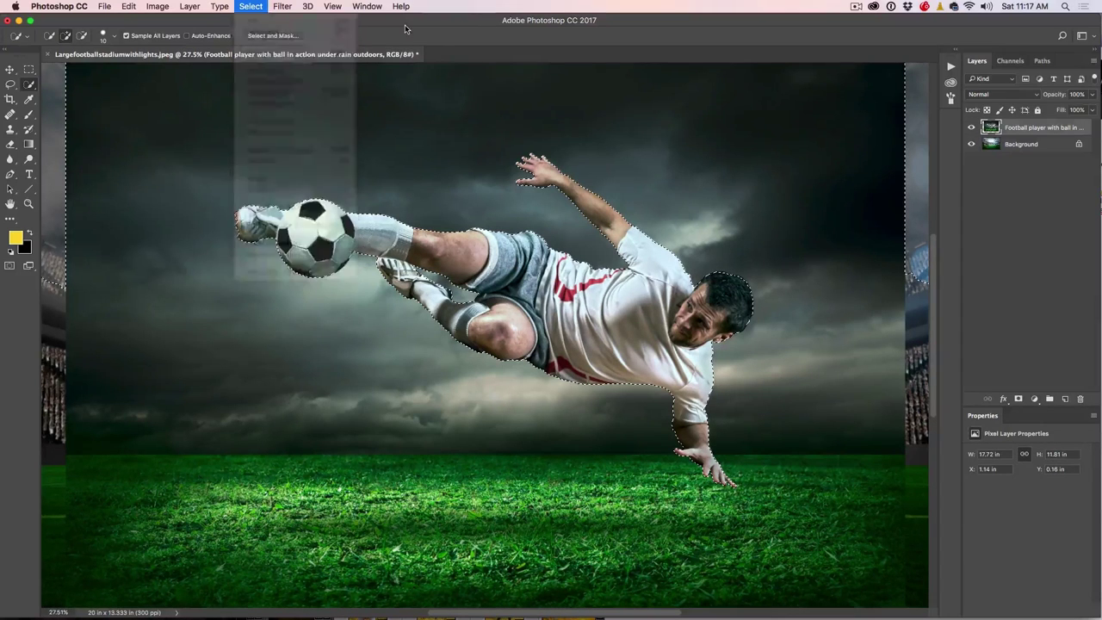
{"action": "scroll", "coordinate": [478, 344], "scroll_direction": "down", "scroll_amount": 1}
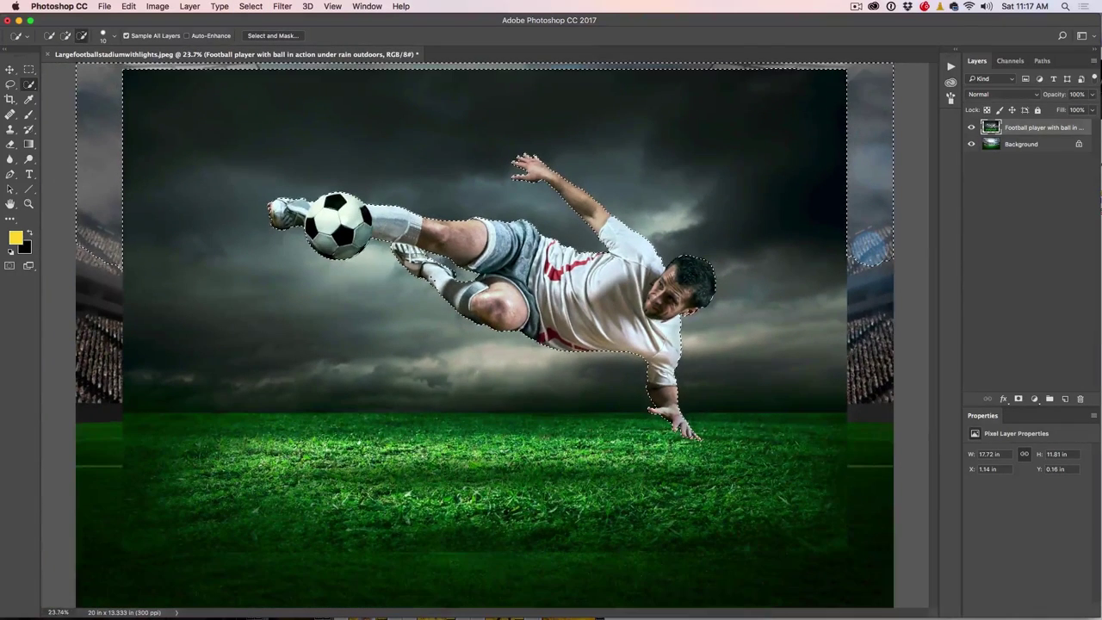
Step: Remove the stray selection along the image's outer edges with the Lasso tool, leaving only the player and ball outlined
{"action": "scroll", "coordinate": [390, 203], "scroll_direction": "down", "scroll_amount": 1}
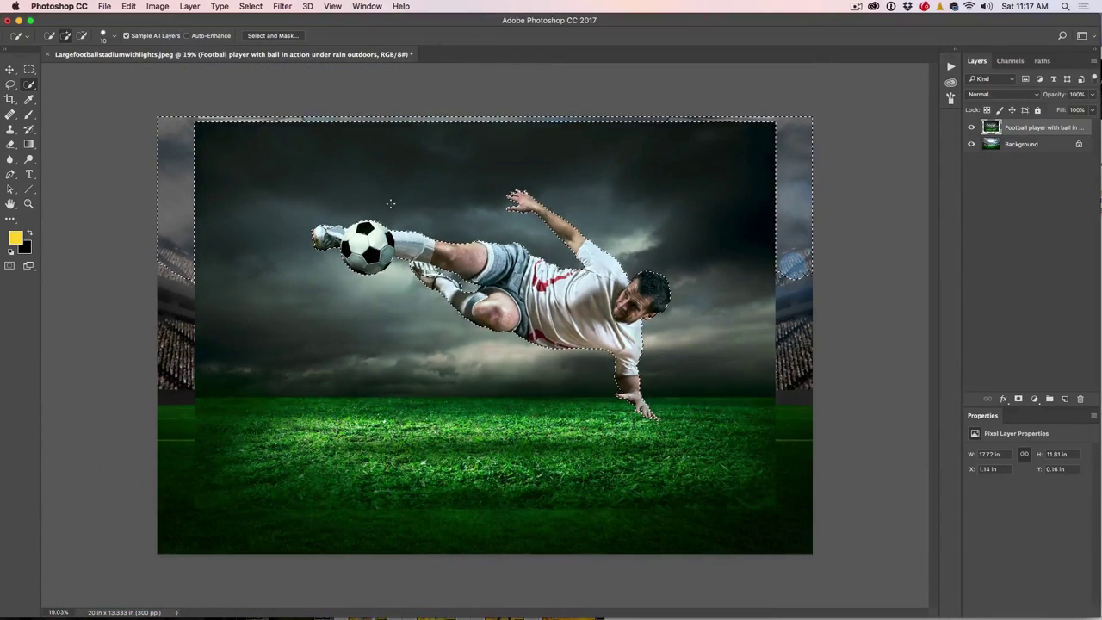
{"action": "left_click_drag", "start_coordinate": [12, 86], "coordinate": [73, 86]}
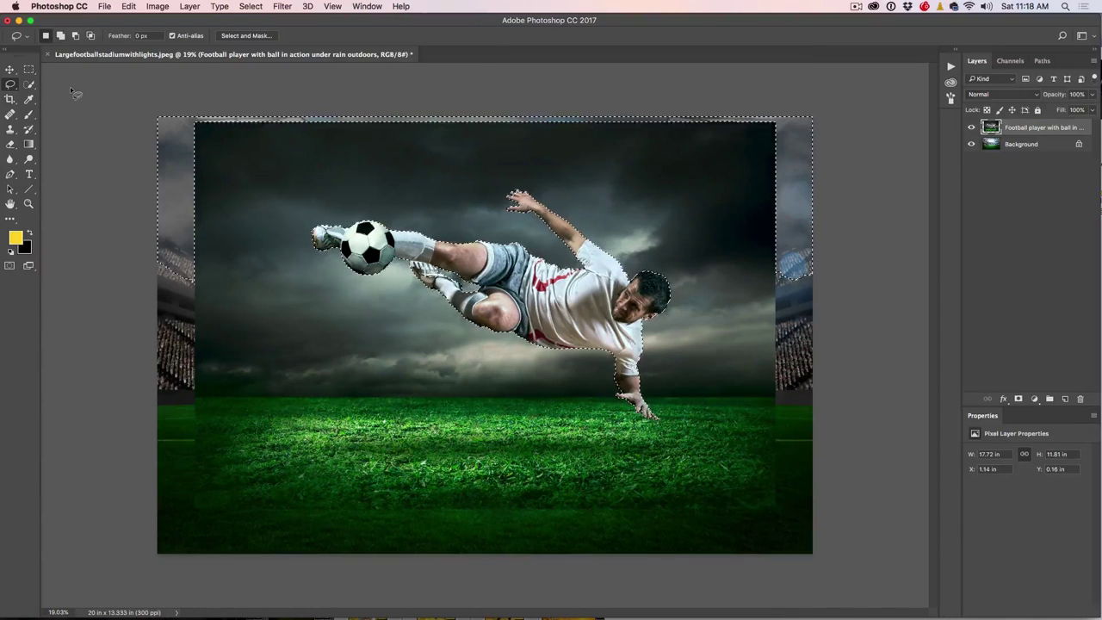
{"action": "mouse_move", "coordinate": [214, 247]}
{"action": "left_mouse_down"}
{"action": "mouse_move", "coordinate": [193, 310]}
{"action": "mouse_move", "coordinate": [174, 93]}
{"action": "mouse_move", "coordinate": [193, 323]}
{"action": "left_mouse_up"}
{"action": "mouse_move", "coordinate": [158, 104]}
{"action": "left_mouse_down"}
{"action": "mouse_move", "coordinate": [807, 87]}
{"action": "mouse_move", "coordinate": [840, 143]}
{"action": "mouse_move", "coordinate": [717, 158]}
{"action": "mouse_move", "coordinate": [163, 133]}
{"action": "left_mouse_up"}
{"action": "mouse_move", "coordinate": [836, 105]}
{"action": "left_mouse_down"}
{"action": "mouse_move", "coordinate": [748, 243]}
{"action": "mouse_move", "coordinate": [844, 160]}
{"action": "mouse_move", "coordinate": [753, 172]}
{"action": "left_mouse_up"}
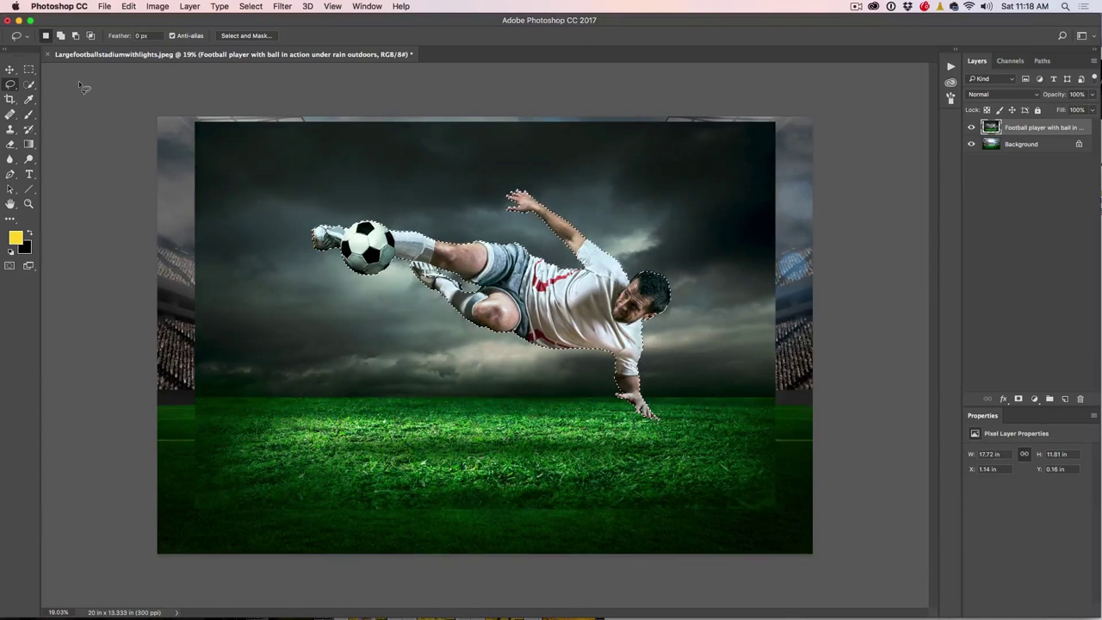
Step: Open the selection in Select and Mask and view it On Black at 100% opacity with Show Edge enabled
{"action": "left_click", "coordinate": [29, 84]}
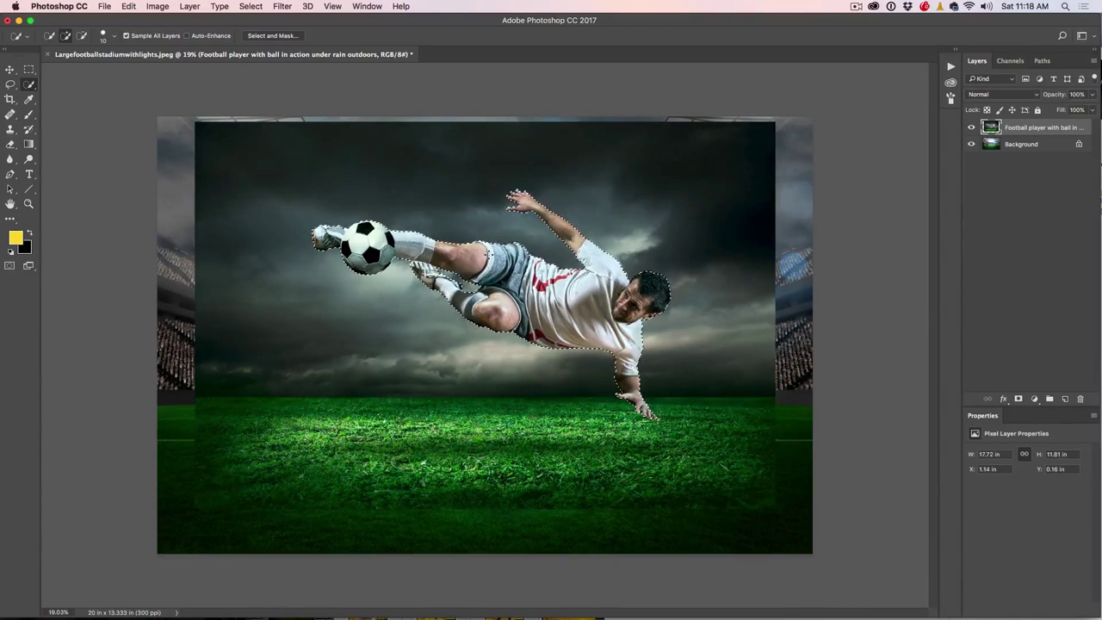
{"action": "left_click", "coordinate": [273, 36]}
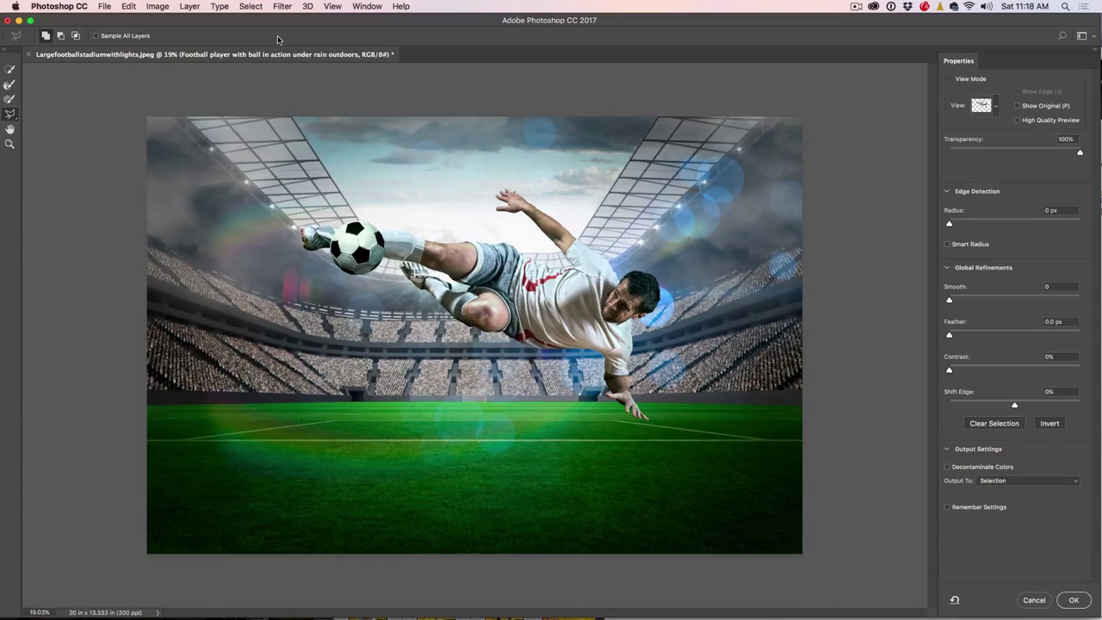
{"action": "left_click", "coordinate": [995, 105]}
{"action": "left_click", "coordinate": [994, 201]}
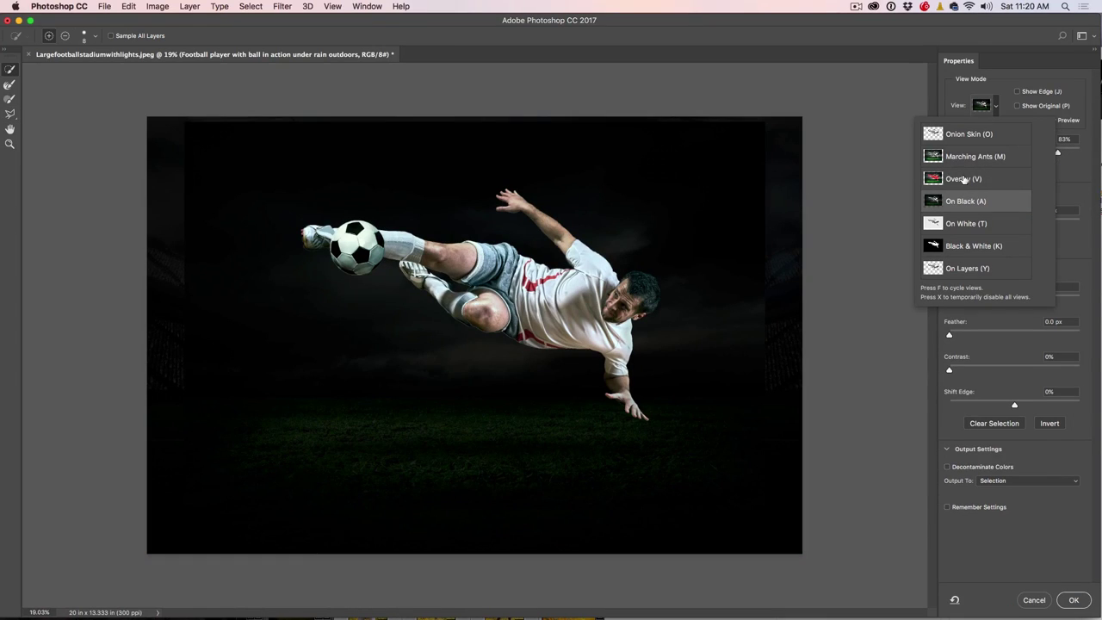
{"action": "left_click", "coordinate": [875, 130]}
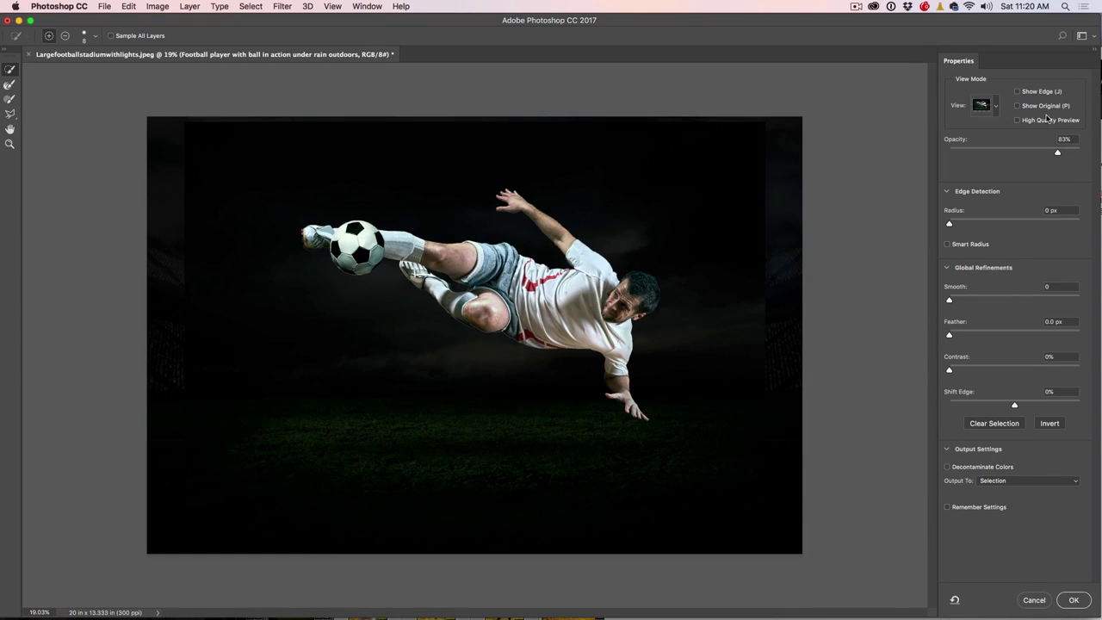
{"action": "left_click", "coordinate": [1020, 92]}
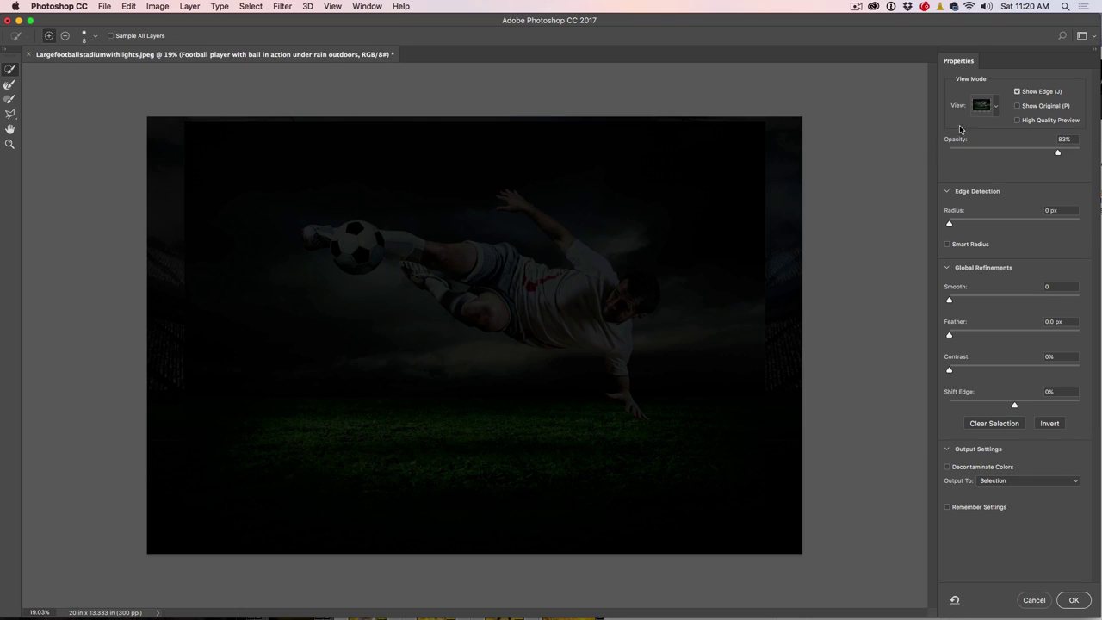
{"action": "left_click_drag", "start_coordinate": [1058, 152], "coordinate": [1086, 154]}
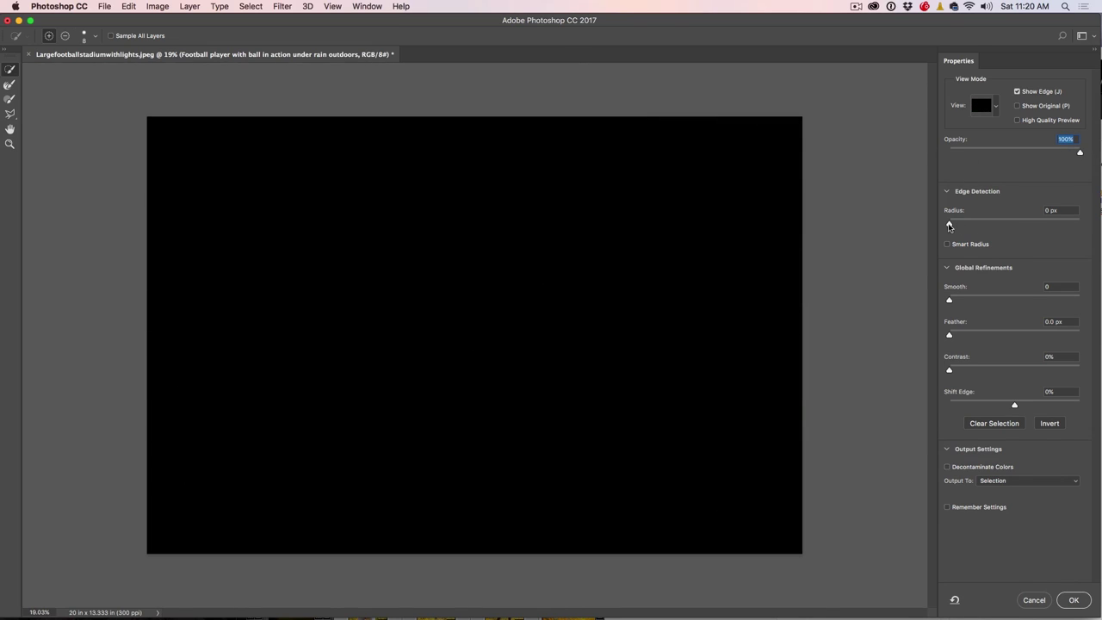
Step: Set the edge detection radius to 5 px, then turn off the edge display
{"action": "left_click_drag", "start_coordinate": [949, 226], "coordinate": [981, 225]}
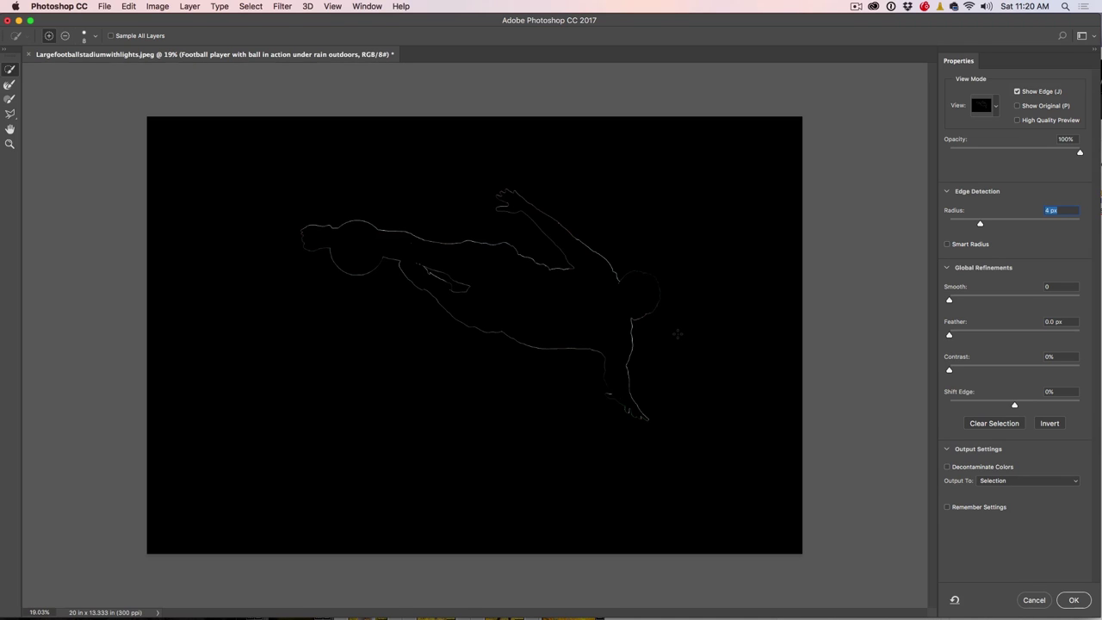
{"action": "mouse_move", "coordinate": [980, 223]}
{"action": "left_mouse_down"}
{"action": "mouse_move", "coordinate": [1029, 227]}
{"action": "mouse_move", "coordinate": [983, 223]}
{"action": "left_mouse_up"}
{"action": "key", "text": "j"}
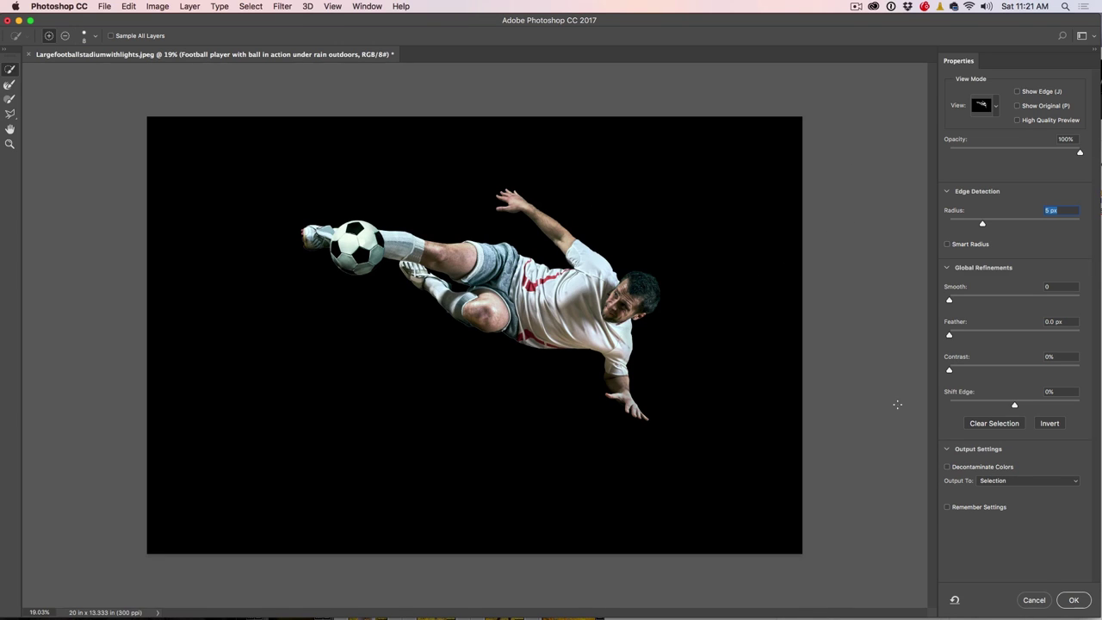
Step: Output the refined player selection as a New Layer with Layer Mask
{"action": "left_click", "coordinate": [1006, 481]}
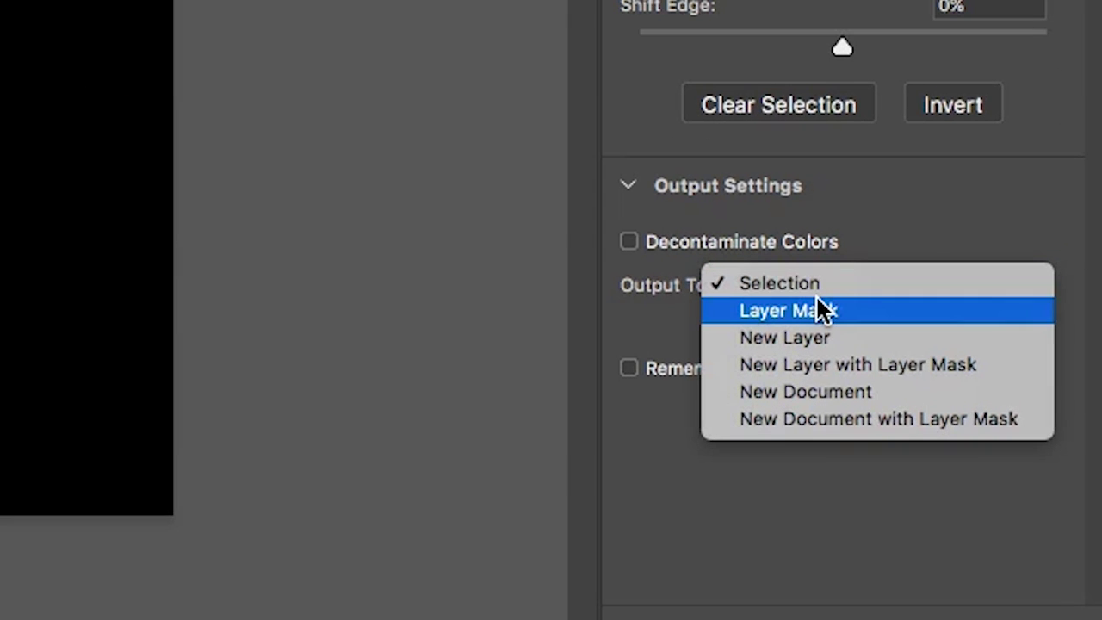
{"action": "left_click", "coordinate": [821, 365]}
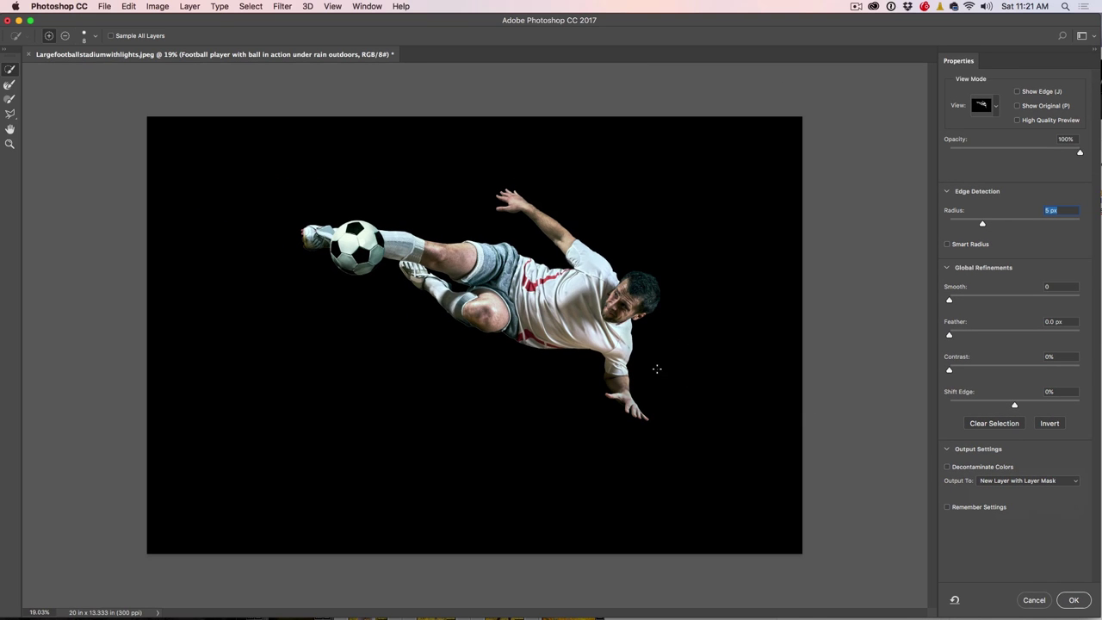
{"action": "left_click", "coordinate": [1076, 599]}
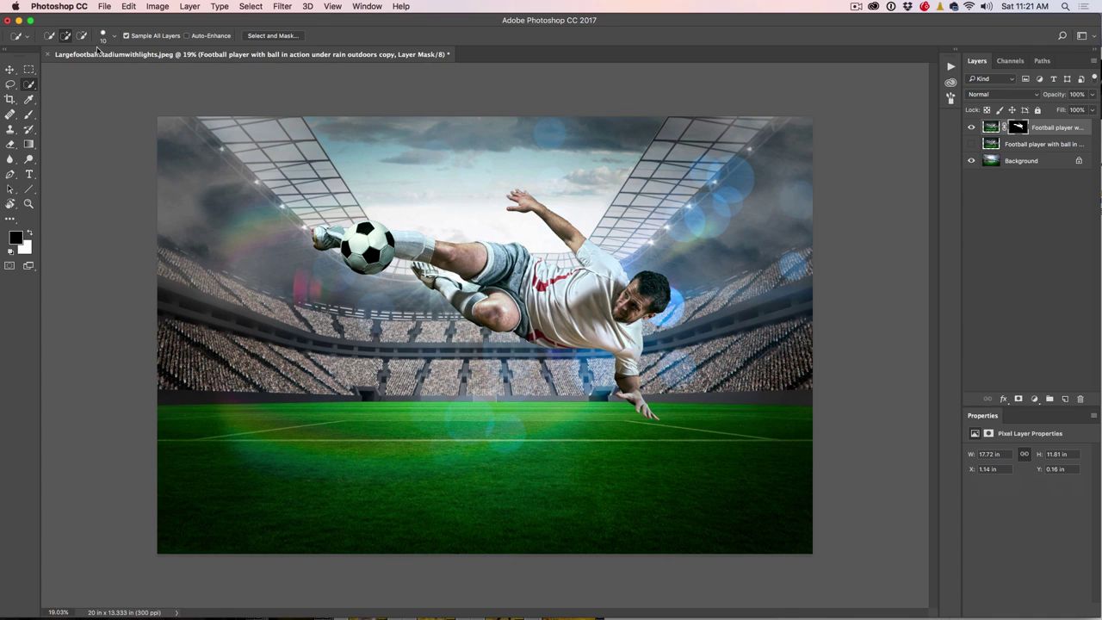
Step: Move the masked player down and right over the pitch, and make the layer's image active instead of its mask
{"action": "left_click", "coordinate": [10, 69]}
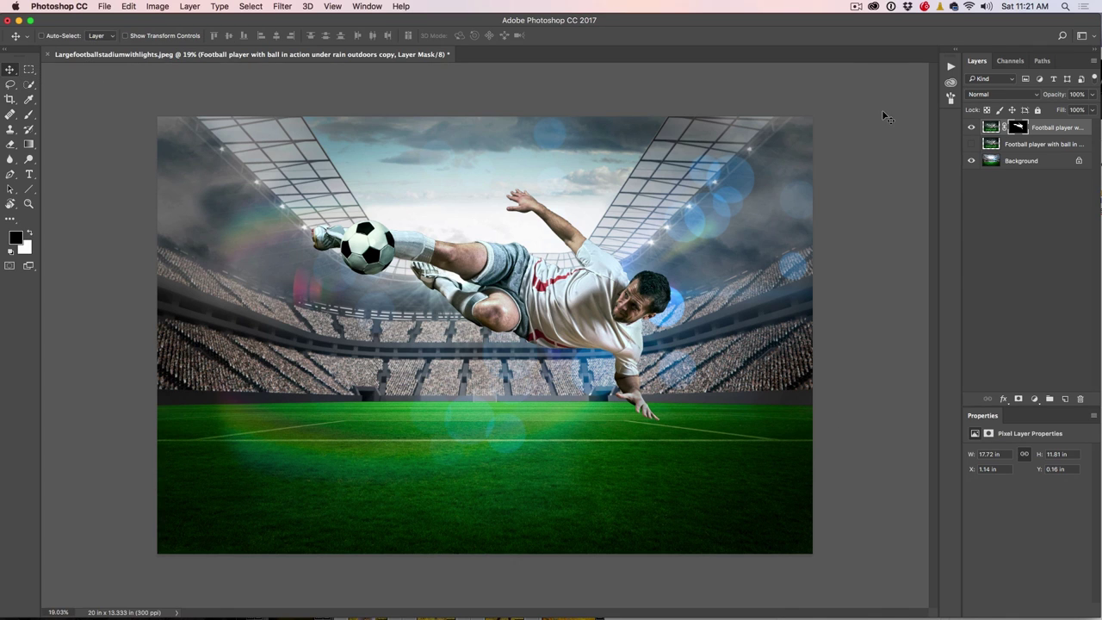
{"action": "left_click_drag", "start_coordinate": [615, 280], "coordinate": [708, 393]}
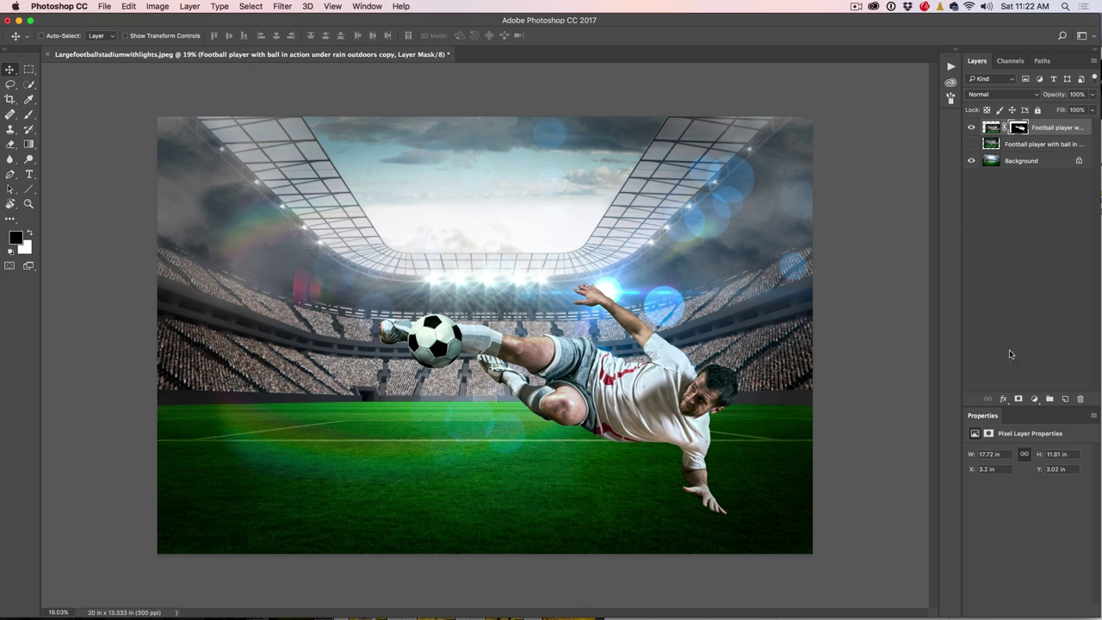
{"action": "key", "text": "super+2"}
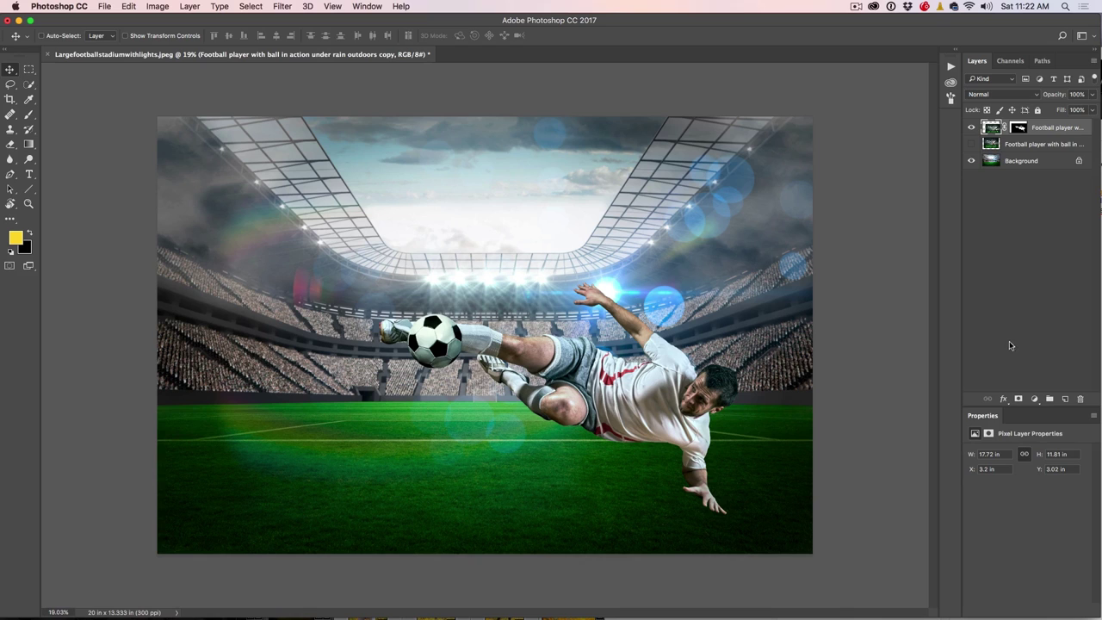
Step: Create a new layer in Lighten mode filled with the Lighten-neutral color black above the player
{"action": "left_click", "coordinate": [1066, 399], "text": "alt"}
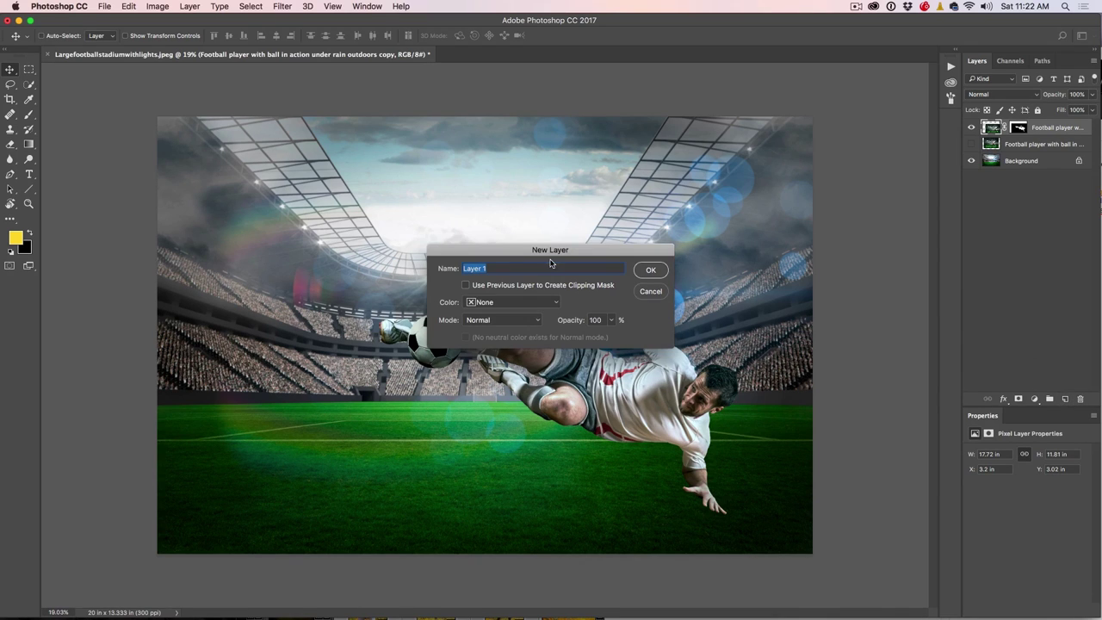
{"action": "left_click", "coordinate": [504, 321]}
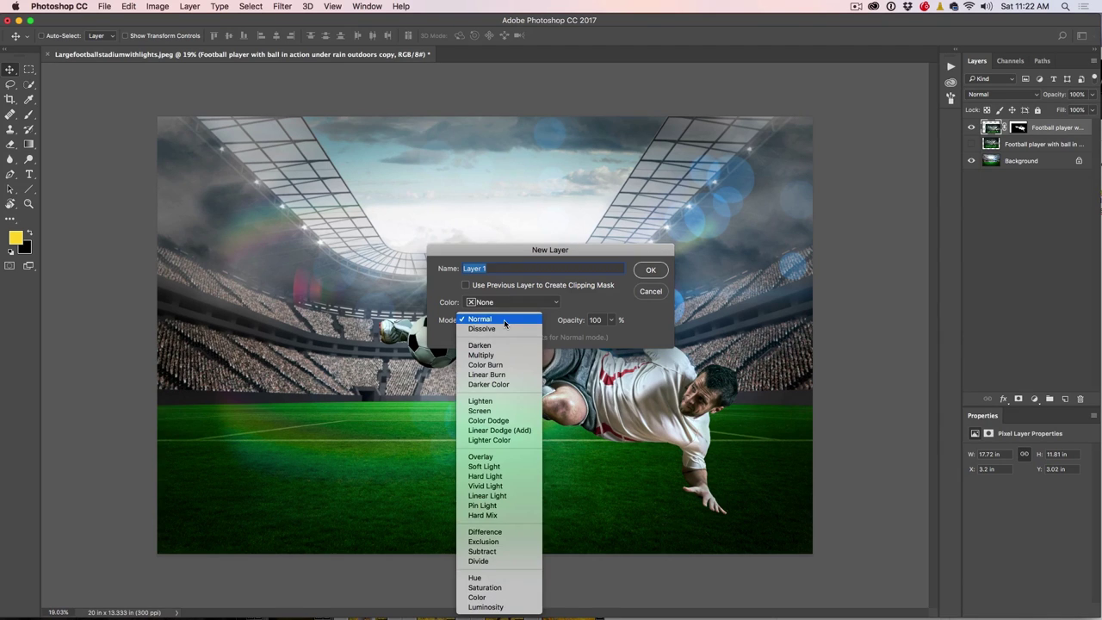
{"action": "left_click", "coordinate": [504, 401]}
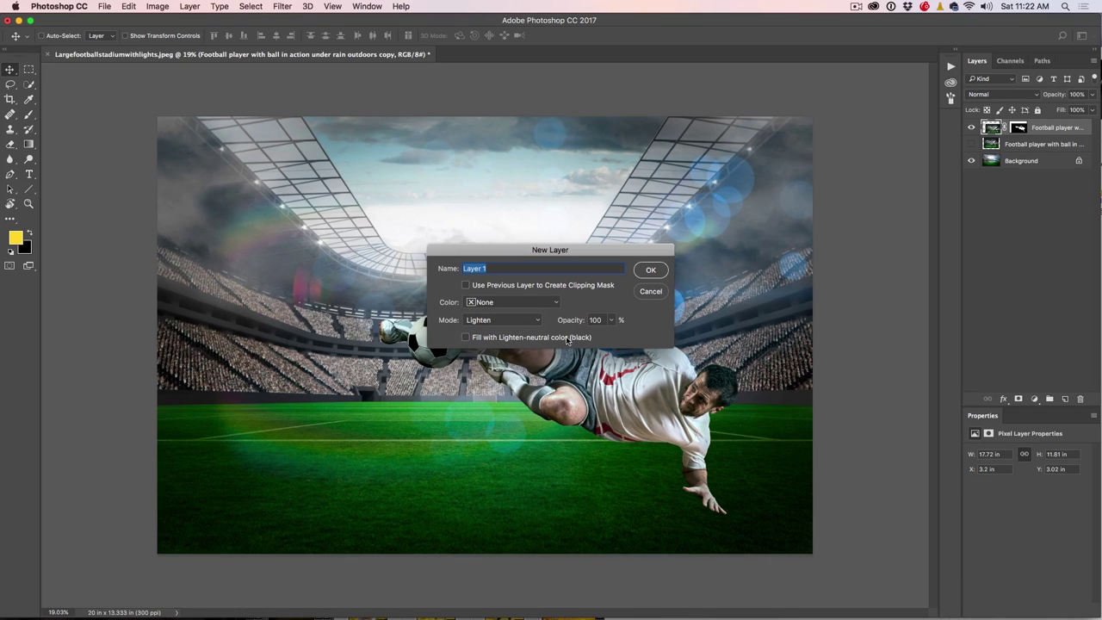
{"action": "left_click", "coordinate": [497, 341]}
{"action": "left_click", "coordinate": [651, 271]}
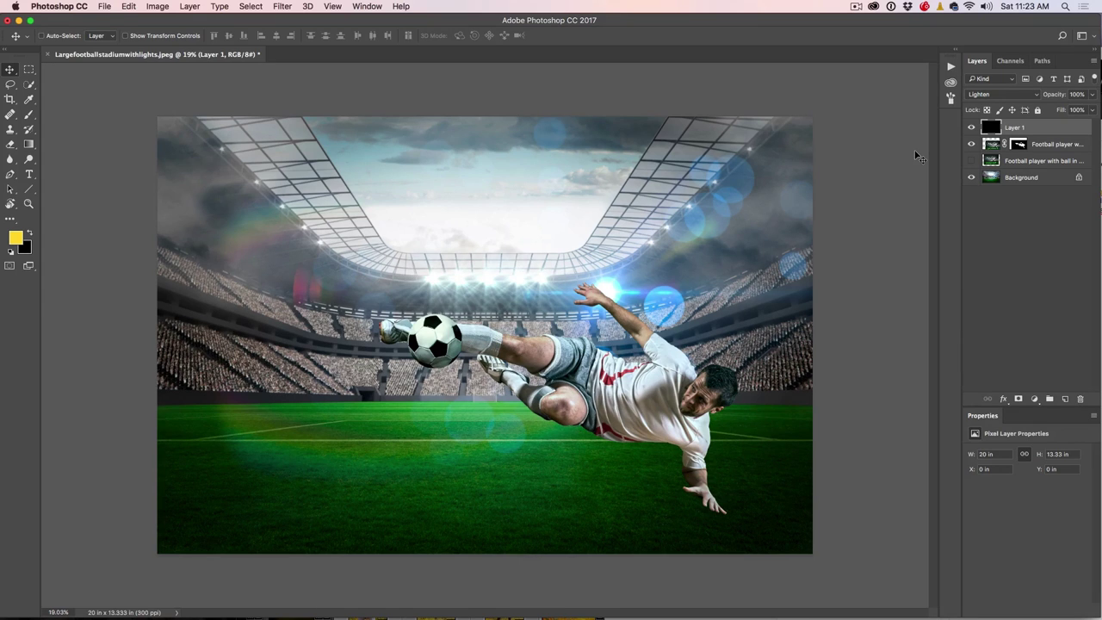
Step: Start the Lens Flare filter on the black layer and place the flare centre right of the middle in the preview
{"action": "left_click_drag", "start_coordinate": [883, 157], "coordinate": [674, 229]}
{"action": "key", "text": "super+z"}
{"action": "left_click", "coordinate": [281, 6]}
{"action": "mouse_move", "coordinate": [299, 177]}
{"action": "mouse_move", "coordinate": [299, 199]}
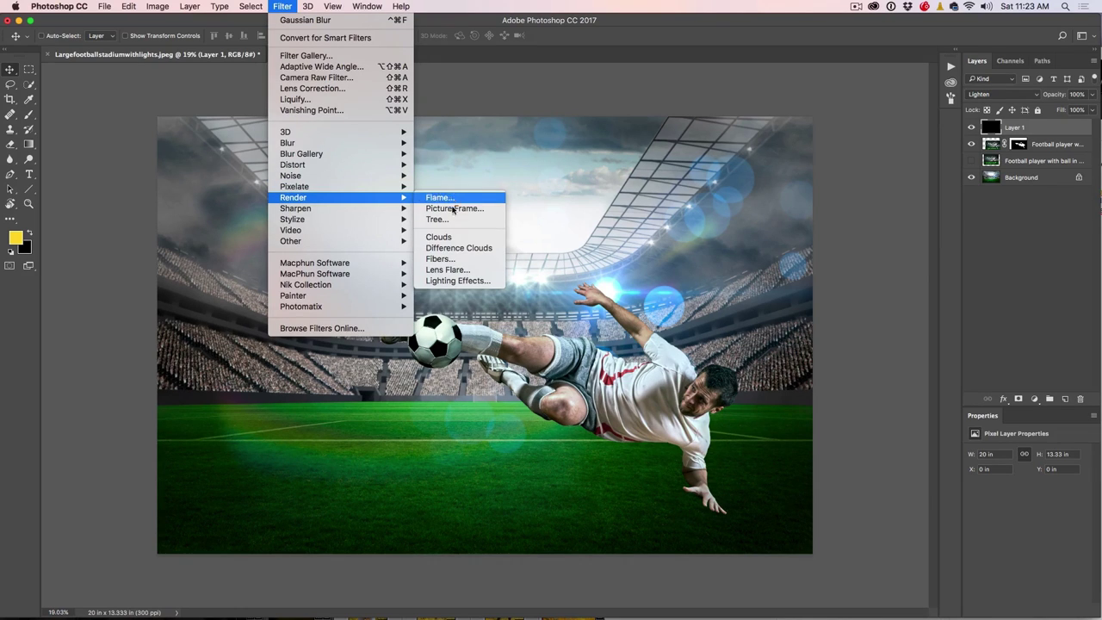
{"action": "left_click", "coordinate": [456, 270]}
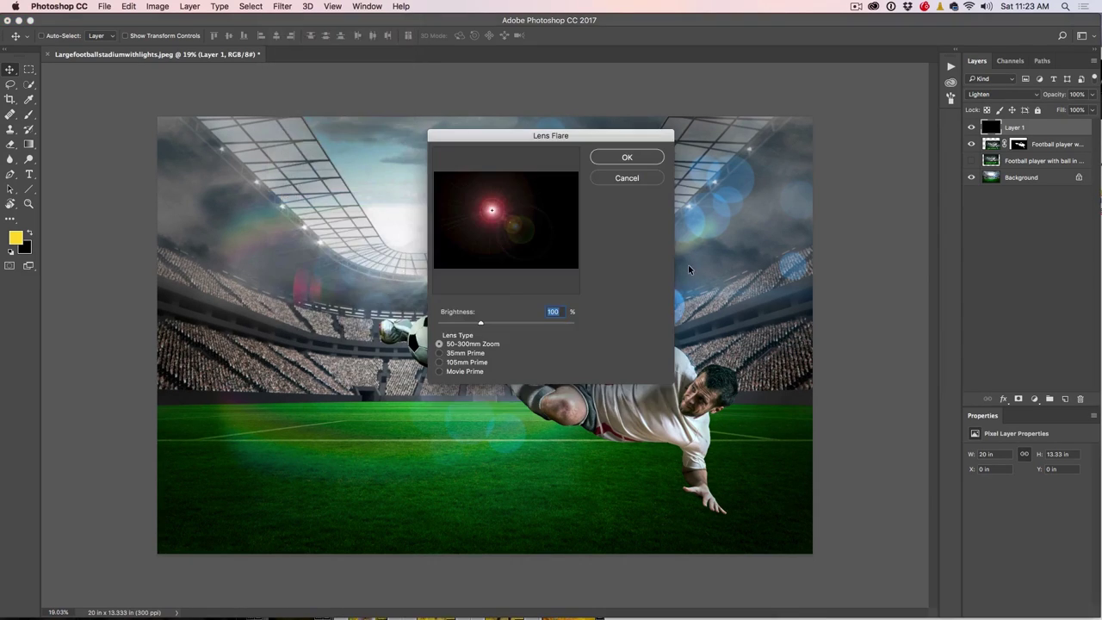
{"action": "left_click_drag", "start_coordinate": [502, 133], "coordinate": [768, 145]}
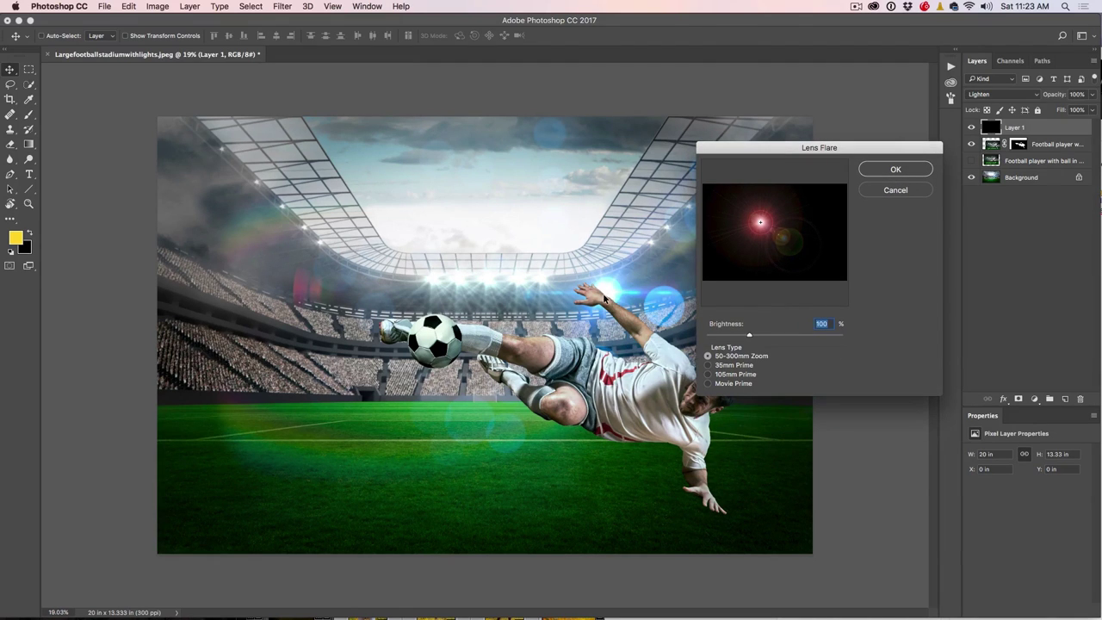
{"action": "left_click_drag", "start_coordinate": [762, 224], "coordinate": [800, 234]}
Step: Set the flare to the 105mm Prime lens type at 80% brightness and apply it
{"action": "left_click", "coordinate": [733, 365]}
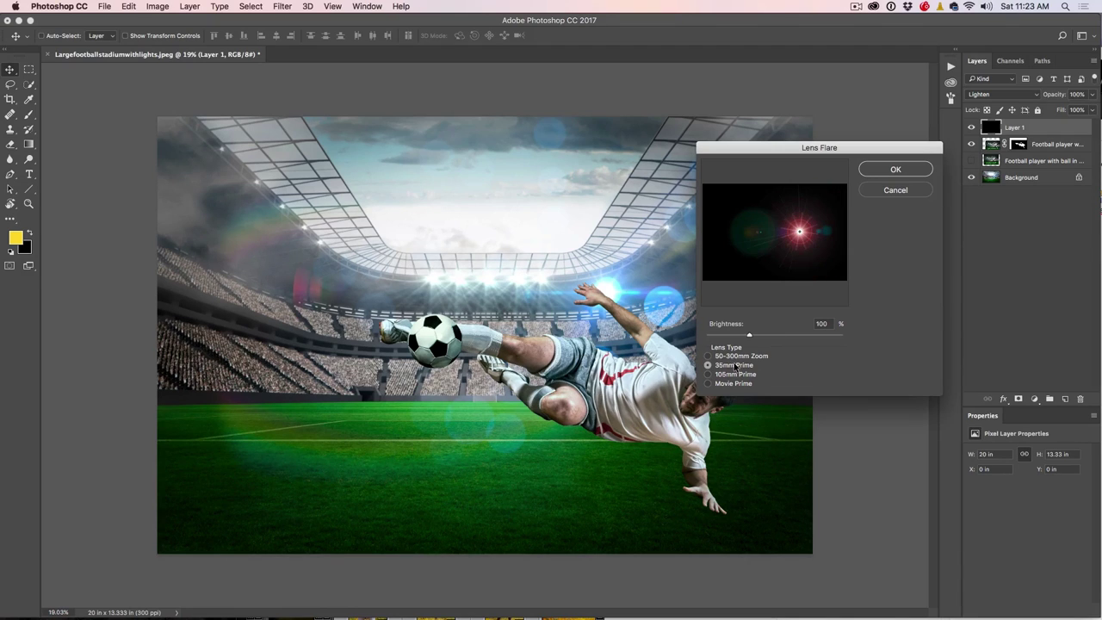
{"action": "left_click", "coordinate": [740, 375]}
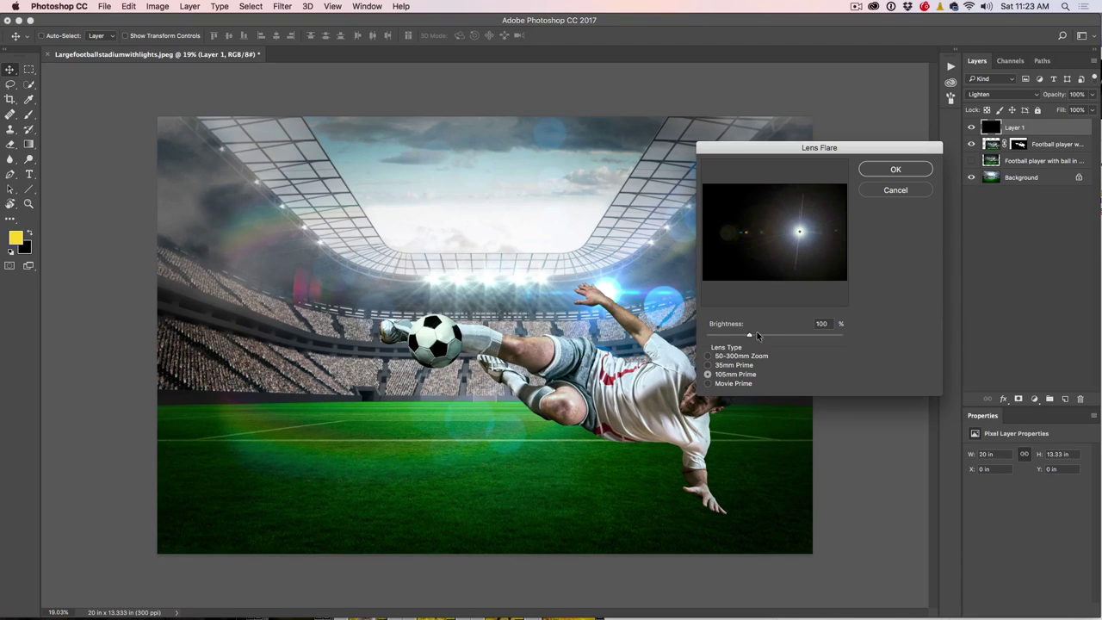
{"action": "mouse_move", "coordinate": [749, 337]}
{"action": "left_mouse_down"}
{"action": "mouse_move", "coordinate": [729, 336]}
{"action": "mouse_move", "coordinate": [752, 337]}
{"action": "mouse_move", "coordinate": [740, 336]}
{"action": "left_mouse_up"}
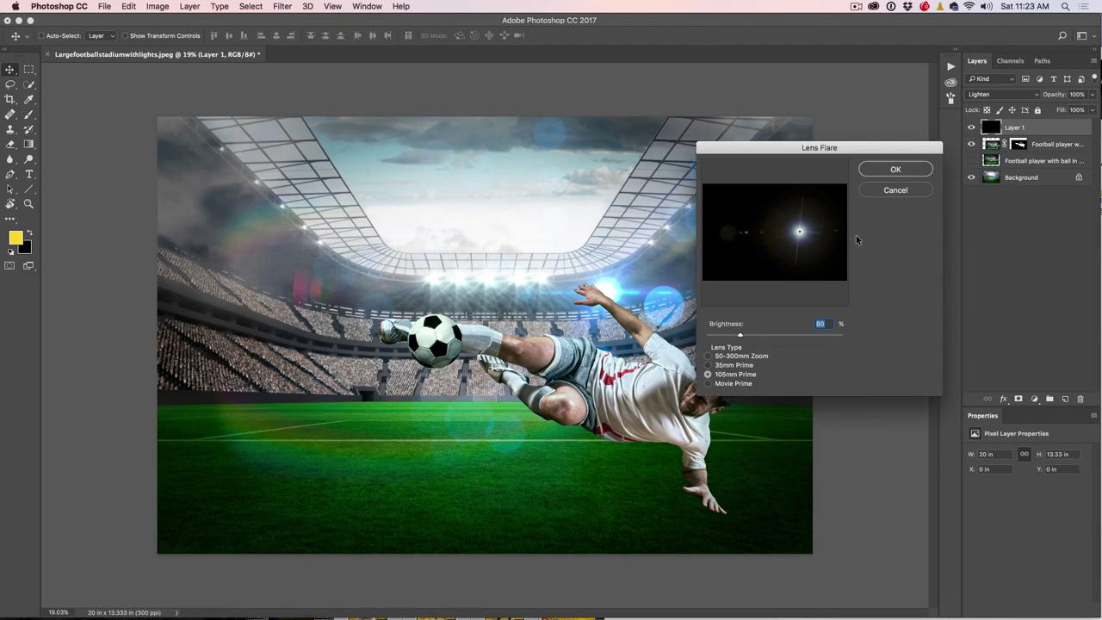
{"action": "left_click", "coordinate": [891, 170]}
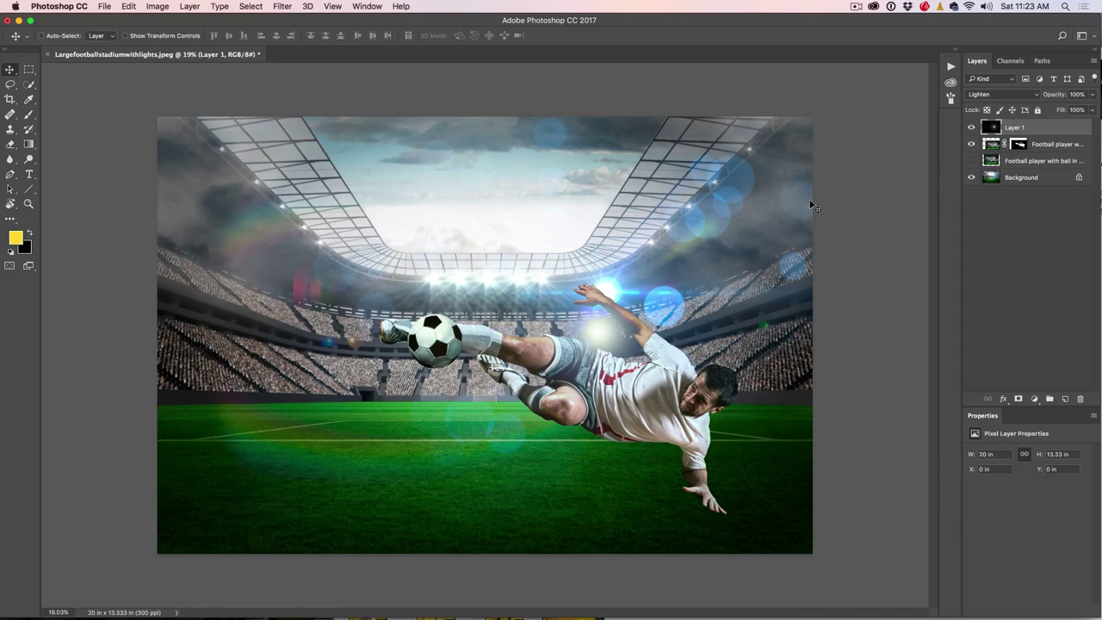
Step: Move the flare over the bright stadium light beside the player's raised hand and set the layer opacity to 68%
{"action": "left_click_drag", "start_coordinate": [607, 343], "coordinate": [608, 295]}
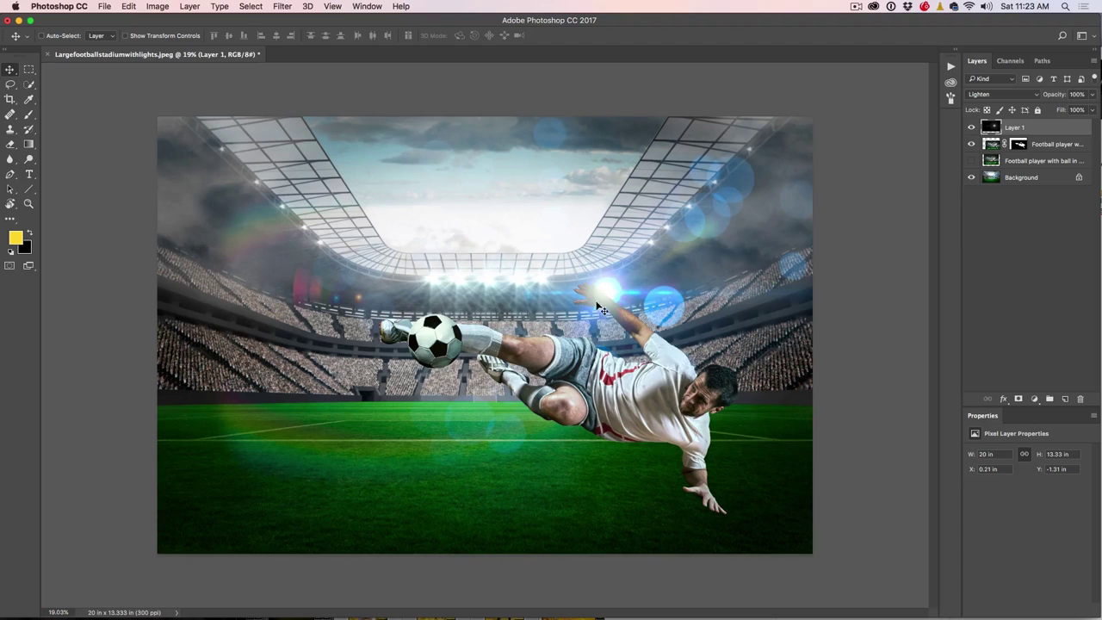
{"action": "left_click_drag", "start_coordinate": [608, 294], "coordinate": [610, 291]}
{"action": "mouse_move", "coordinate": [1061, 97]}
{"action": "left_mouse_down"}
{"action": "mouse_move", "coordinate": [1015, 99]}
{"action": "mouse_move", "coordinate": [1043, 100]}
{"action": "left_mouse_up"}
Step: Place the "stadium lights and smoke" graphic from the texture library on top of the composite
{"action": "left_click", "coordinate": [950, 82]}
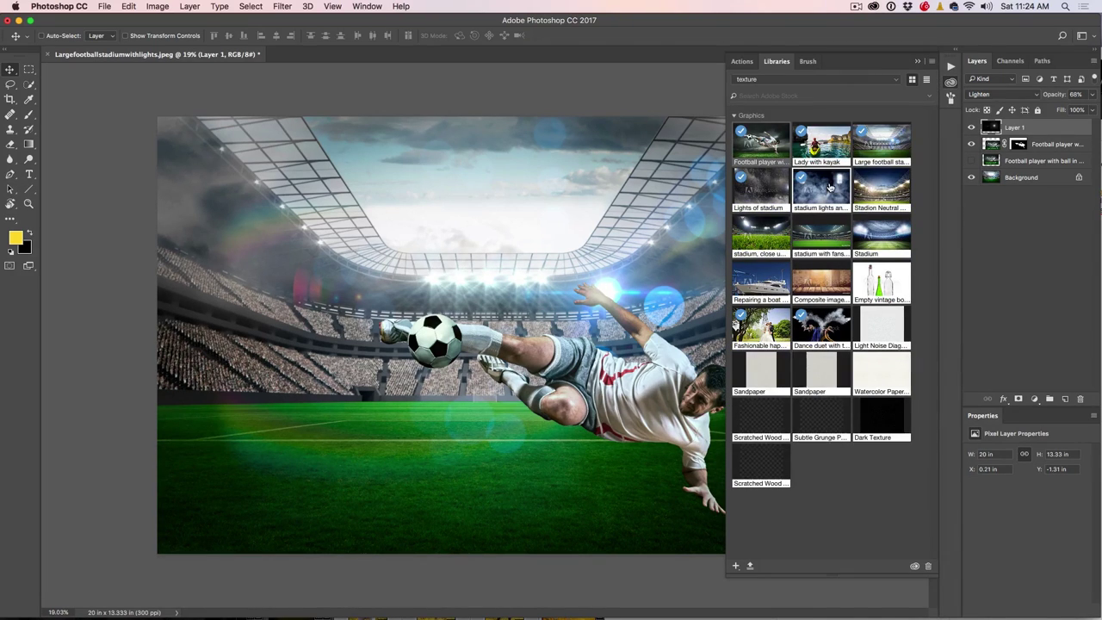
{"action": "left_click_drag", "start_coordinate": [829, 187], "coordinate": [499, 256]}
{"action": "key", "text": "Return"}
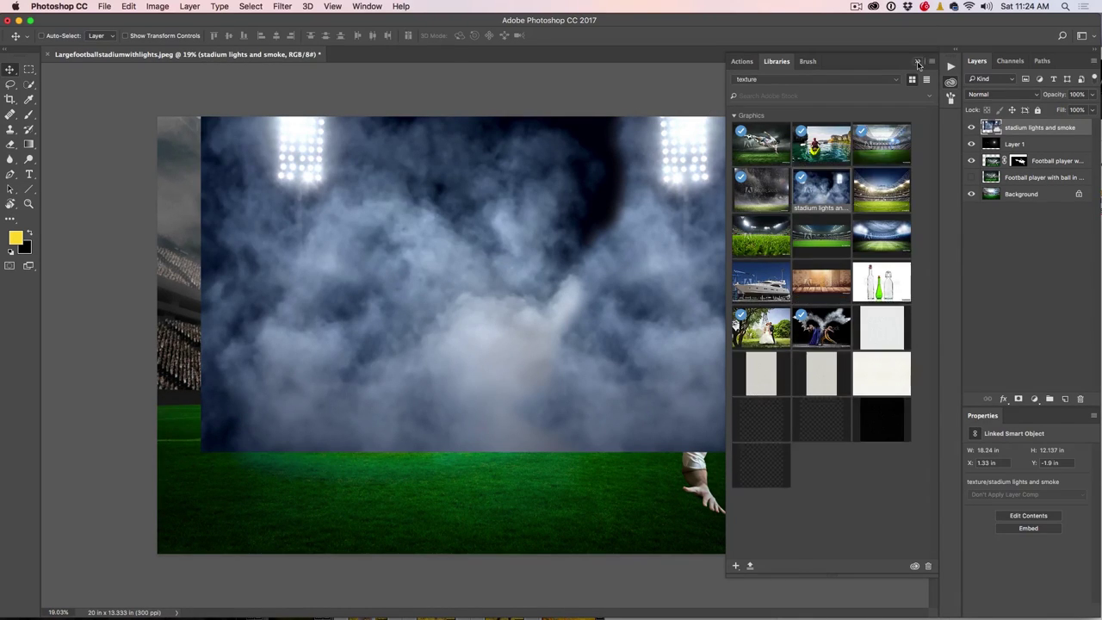
{"action": "left_click", "coordinate": [918, 64]}
Step: Enlarge the stadium lights and smoke graphic to about 148% and position it to cover the canvas with lights in both upper corners
{"action": "left_click_drag", "start_coordinate": [717, 225], "coordinate": [670, 312]}
{"action": "key", "text": "ctrl+t"}
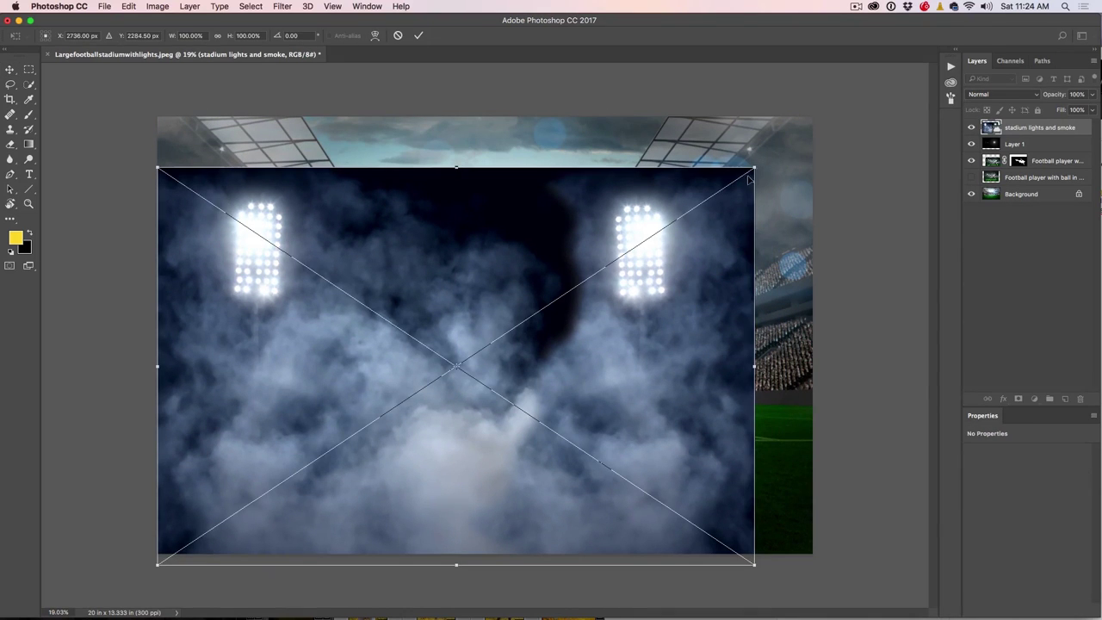
{"action": "left_click_drag", "start_coordinate": [753, 168], "coordinate": [947, 28]}
{"action": "left_click_drag", "start_coordinate": [809, 275], "coordinate": [671, 389]}
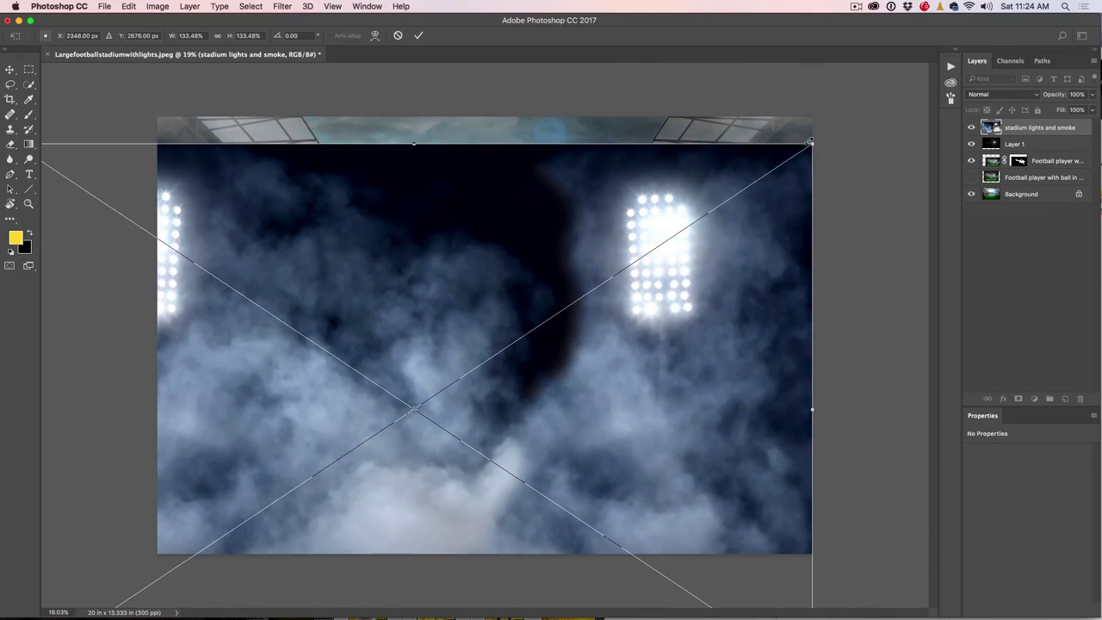
{"action": "left_click_drag", "start_coordinate": [809, 140], "coordinate": [861, 110]}
{"action": "left_click_drag", "start_coordinate": [672, 344], "coordinate": [752, 261]}
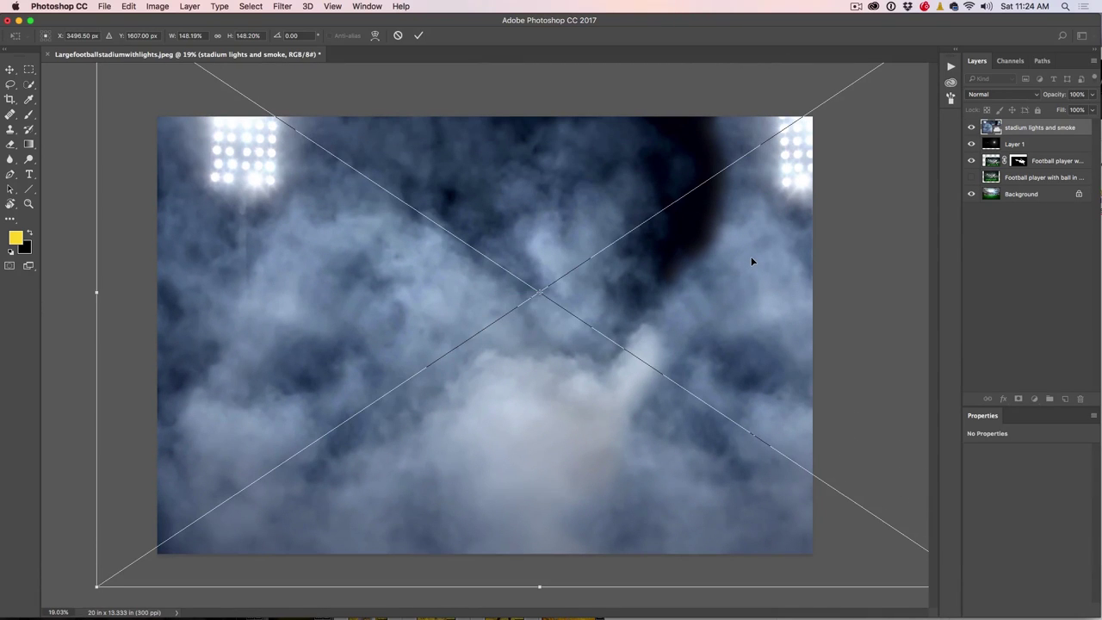
{"action": "key", "text": "Return"}
{"action": "left_click_drag", "start_coordinate": [753, 167], "coordinate": [726, 163]}
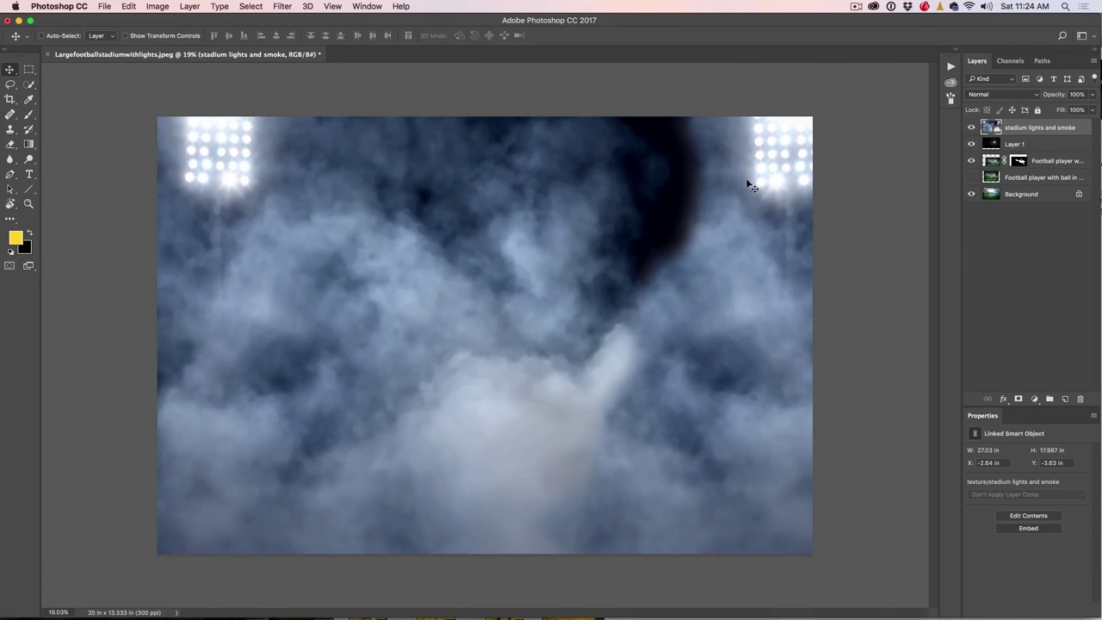
Step: Try the Soft Light blend mode on the stadium lights and smoke layer, comparing the composite with the layer hidden and shown
{"action": "left_click", "coordinate": [1003, 97]}
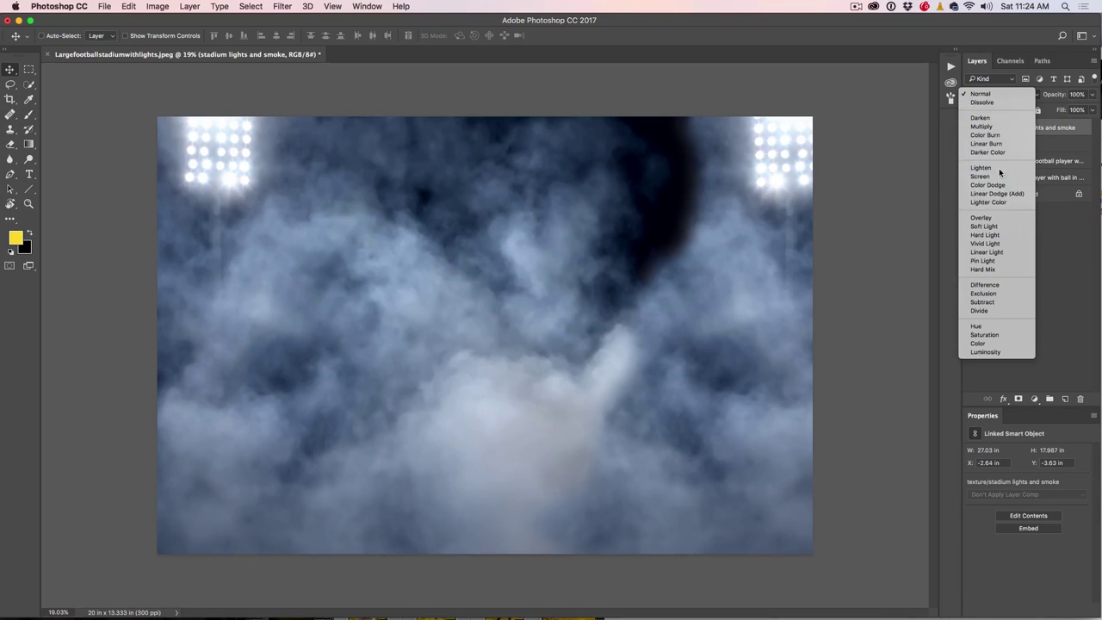
{"action": "left_click", "coordinate": [999, 226]}
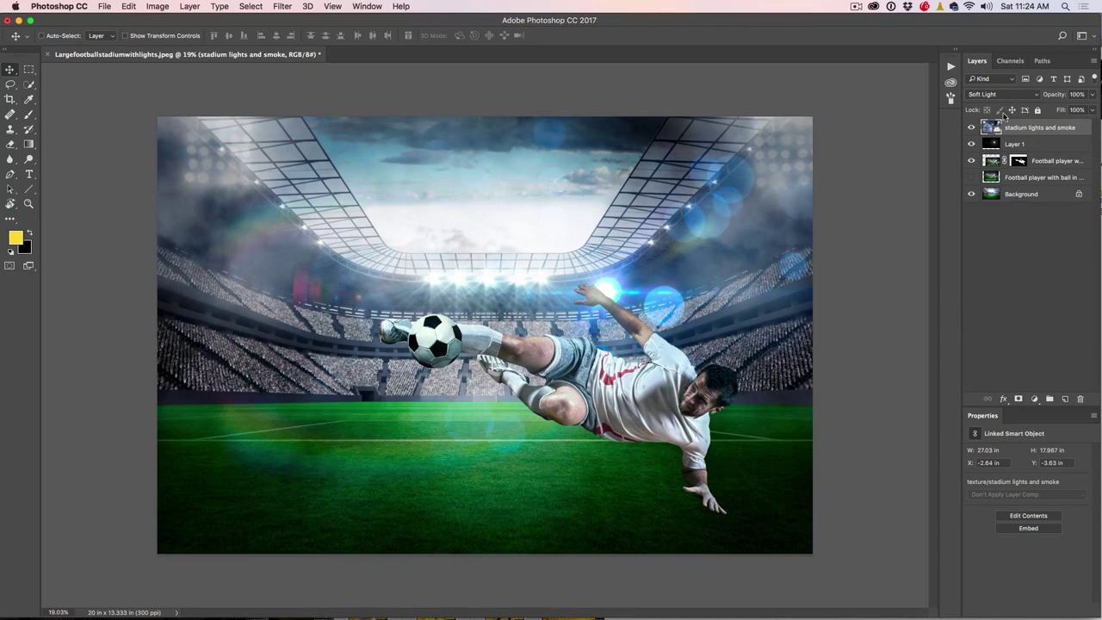
{"action": "left_click", "coordinate": [971, 127]}
{"action": "left_click", "coordinate": [971, 128]}
{"action": "left_click", "coordinate": [971, 127]}
{"action": "left_click", "coordinate": [971, 128]}
Step: Try Hard Light on the stadium lights and smoke layer and compare the image with and without it
{"action": "left_click", "coordinate": [990, 97]}
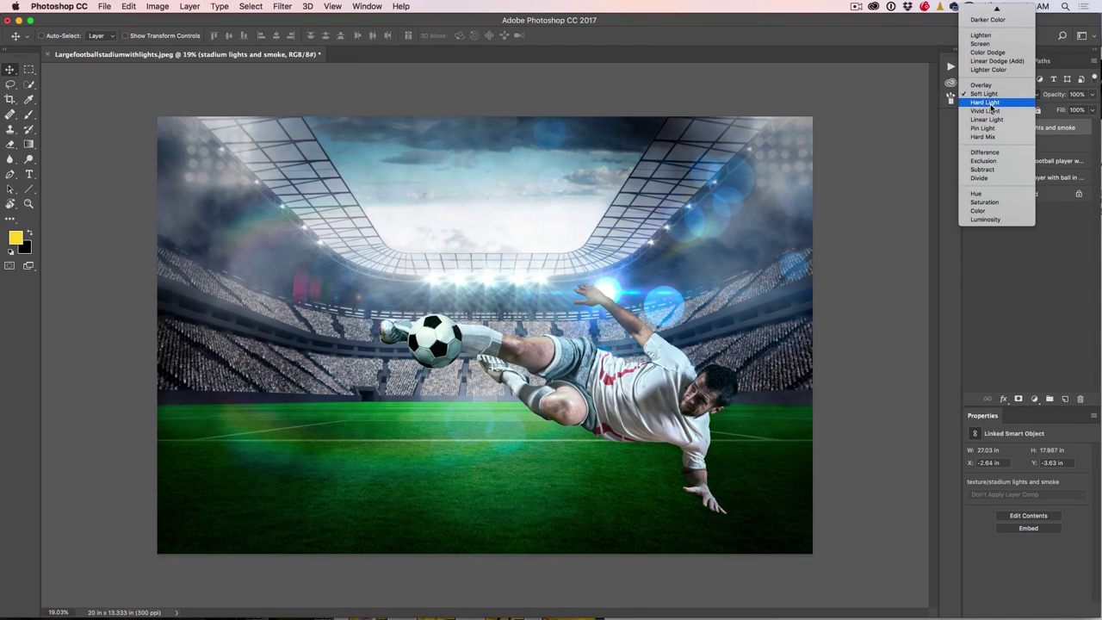
{"action": "left_click", "coordinate": [991, 106]}
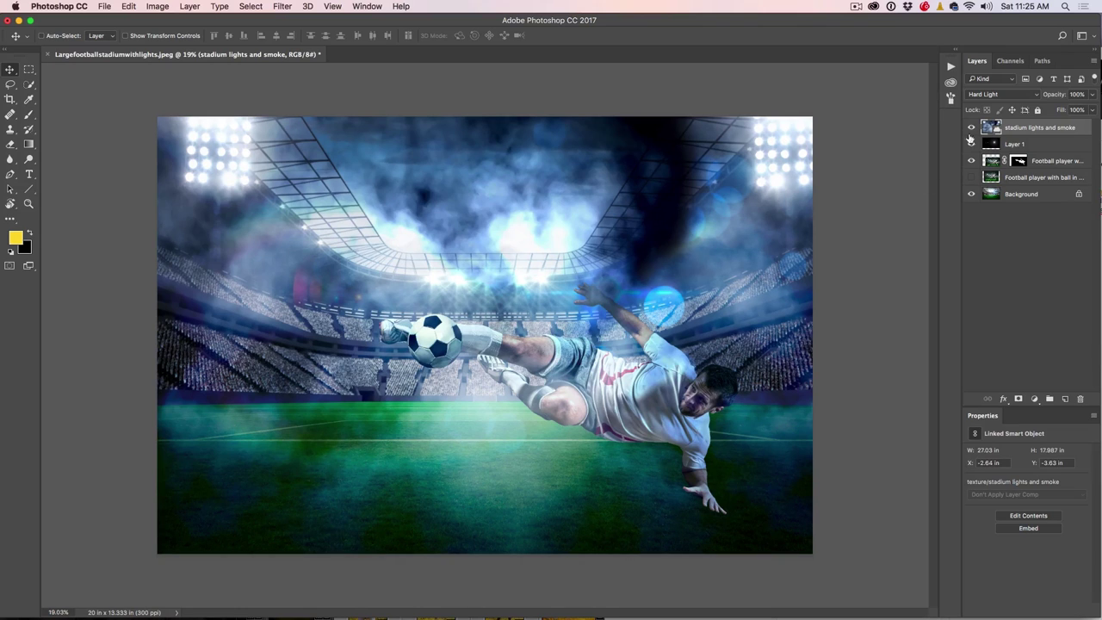
{"action": "left_click", "coordinate": [971, 127]}
{"action": "left_click", "coordinate": [971, 127]}
{"action": "left_click", "coordinate": [971, 127]}
{"action": "left_click", "coordinate": [972, 128]}
Step: Try the Overlay blend mode on the stadium lights and smoke layer and compare its effect by hiding and showing it
{"action": "left_click", "coordinate": [1012, 97]}
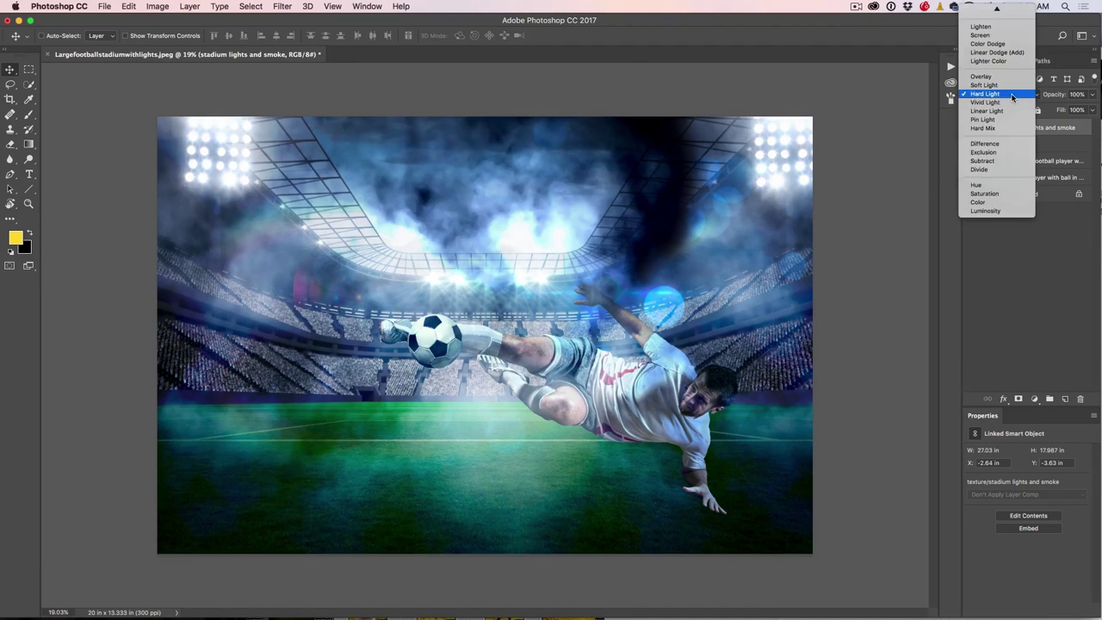
{"action": "left_click", "coordinate": [1006, 77]}
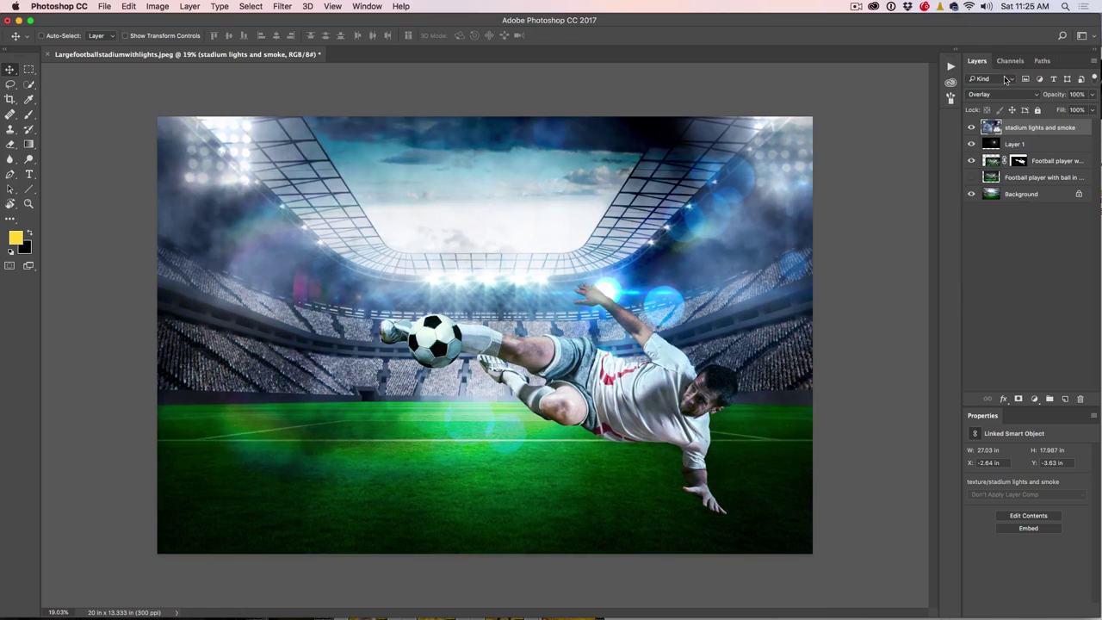
{"action": "left_click", "coordinate": [972, 129]}
{"action": "left_click", "coordinate": [972, 129]}
{"action": "left_click", "coordinate": [972, 128]}
{"action": "left_click", "coordinate": [972, 129]}
Step: Compare Lighten with Screen on the stadium lights and smoke layer, keep Screen, and lower the layer's opacity to 65%
{"action": "left_click", "coordinate": [1002, 95]}
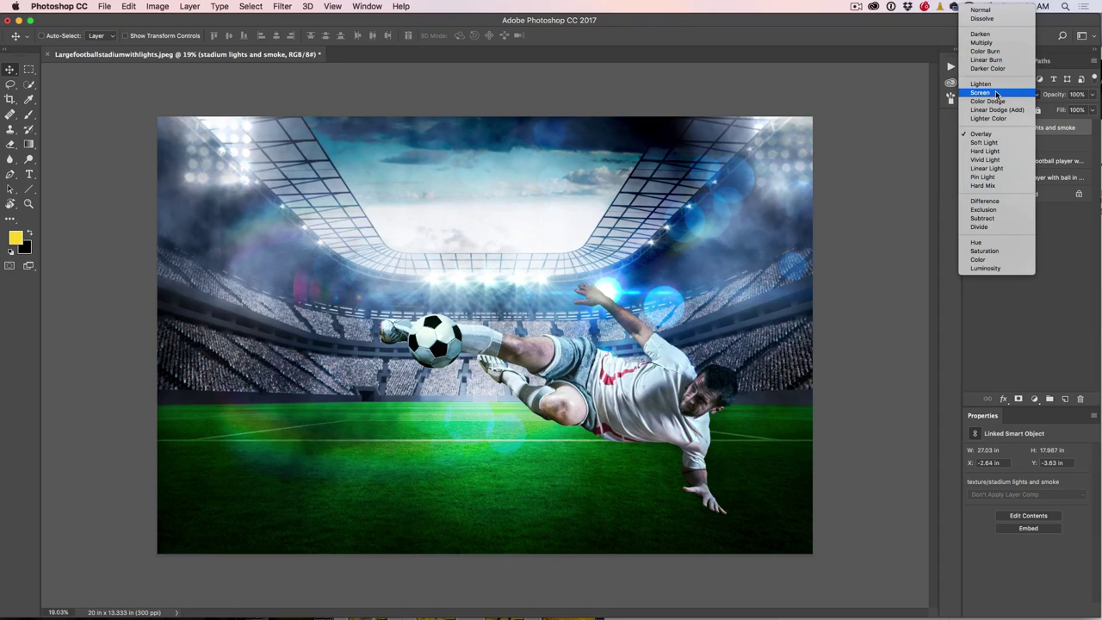
{"action": "left_click", "coordinate": [996, 93]}
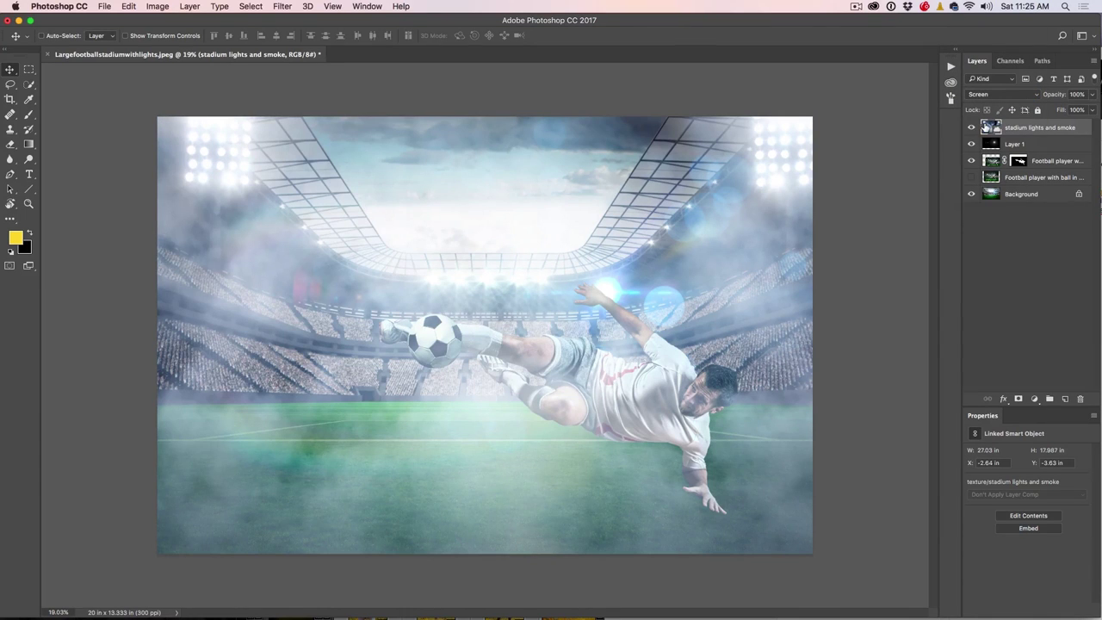
{"action": "left_click", "coordinate": [999, 97]}
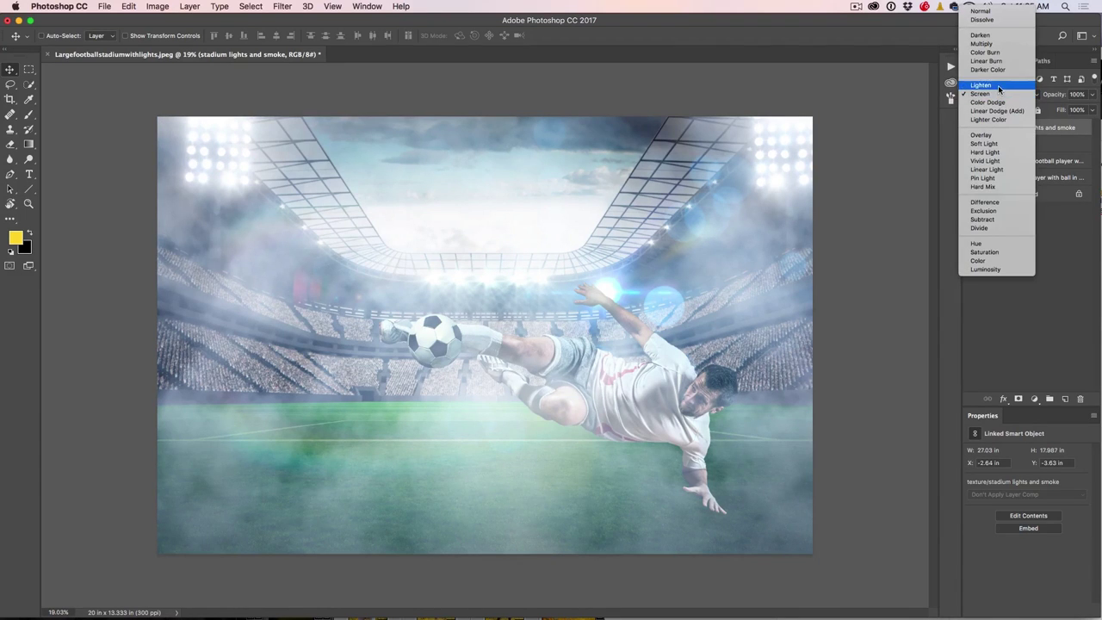
{"action": "left_click", "coordinate": [999, 90]}
{"action": "left_click", "coordinate": [999, 94]}
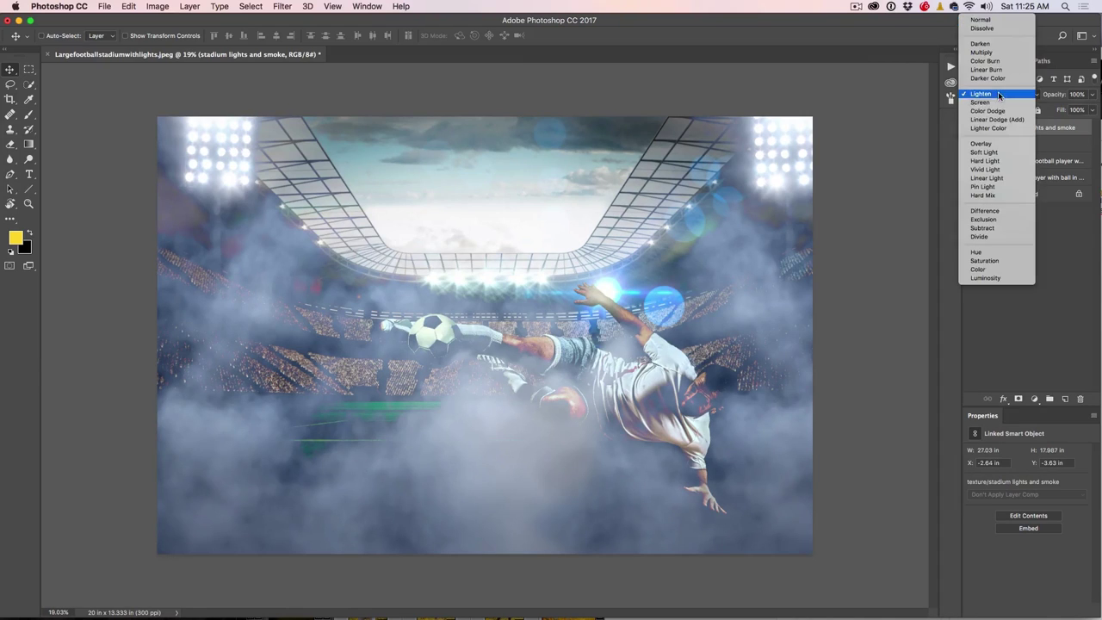
{"action": "left_click", "coordinate": [999, 101]}
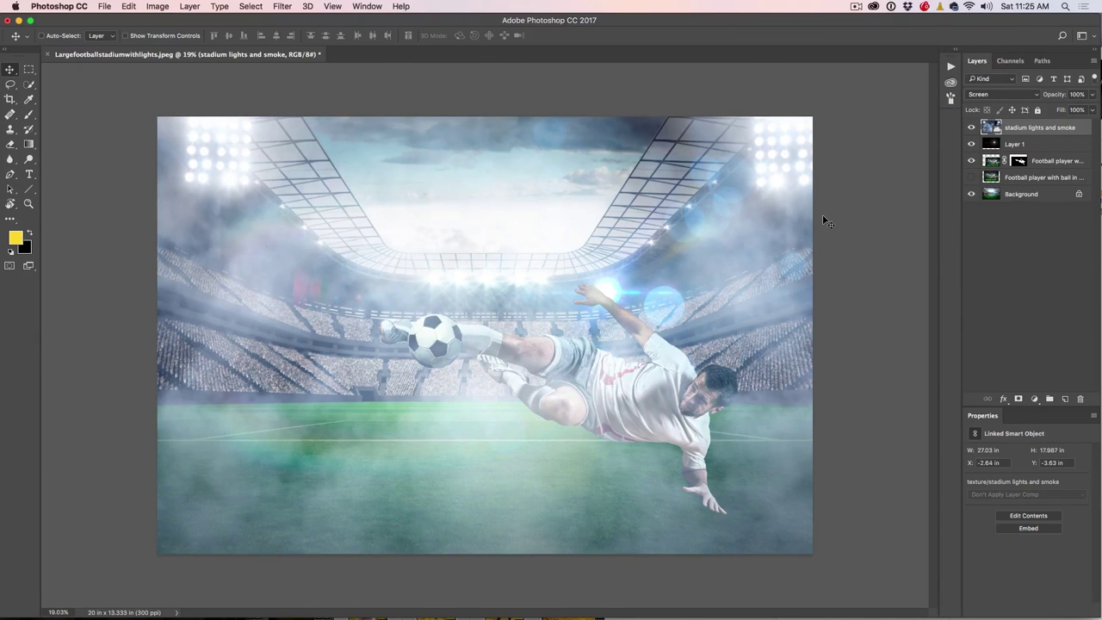
{"action": "left_click_drag", "start_coordinate": [1054, 95], "coordinate": [993, 110]}
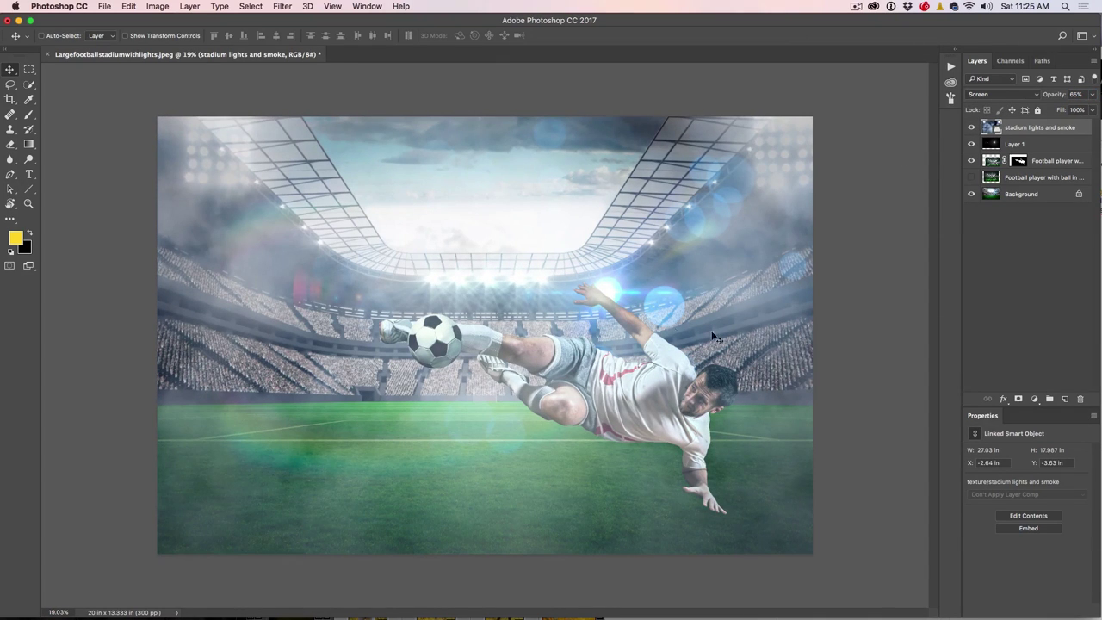
Step: Add a layer mask to the stadium lights and smoke layer and paint over the player and field with a soft 1400 px black brush
{"action": "left_click", "coordinate": [1018, 400]}
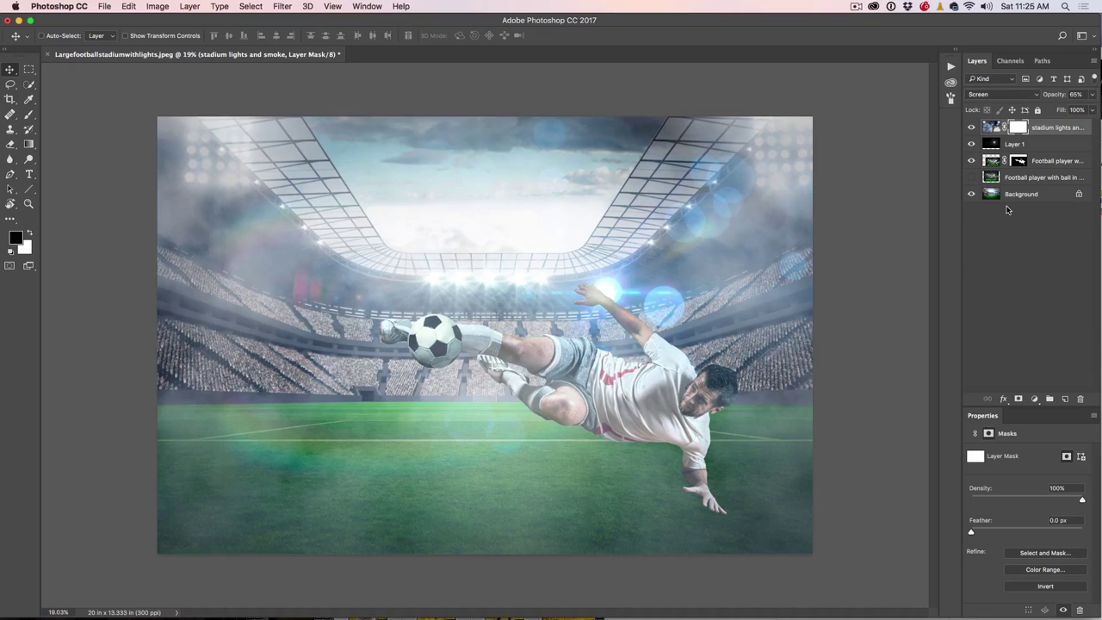
{"action": "key", "text": "b"}
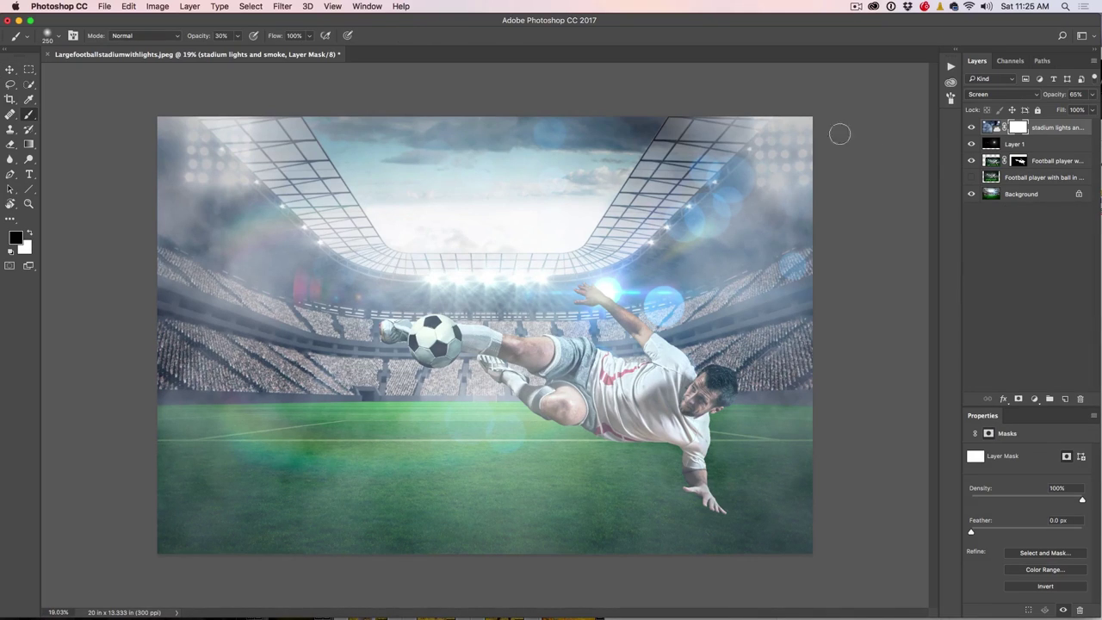
{"action": "left_click", "coordinate": [59, 37]}
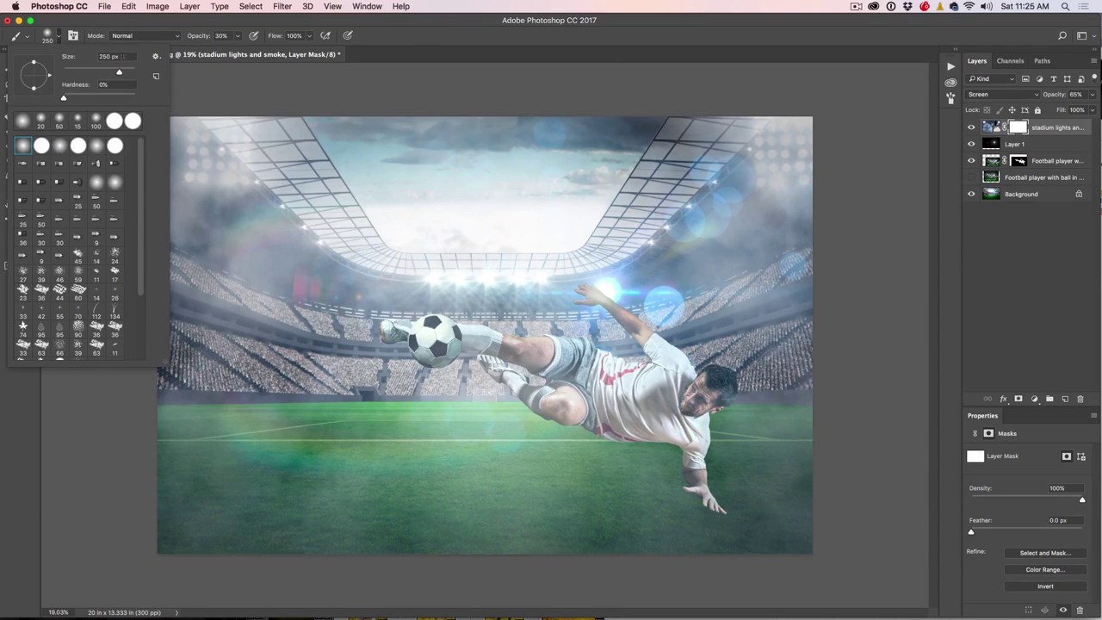
{"action": "left_click", "coordinate": [219, 22]}
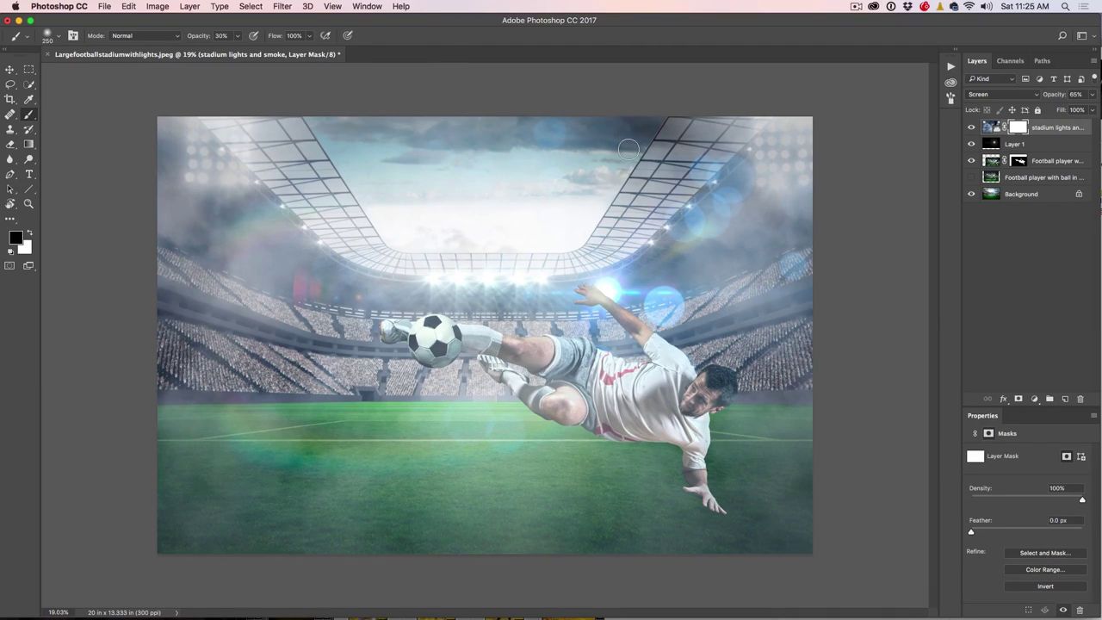
{"action": "key", "text": "bracketright"}
{"action": "key", "text": "bracketright"}
{"action": "key", "text": "bracketright"}
{"action": "key", "text": "bracketright"}
{"action": "key", "text": "bracketright"}
{"action": "key", "text": "bracketright"}
{"action": "key", "text": "bracketright"}
{"action": "key", "text": "bracketright"}
{"action": "key", "text": "bracketright"}
{"action": "key", "text": "bracketright"}
{"action": "key", "text": "bracketright"}
{"action": "key", "text": "bracketright"}
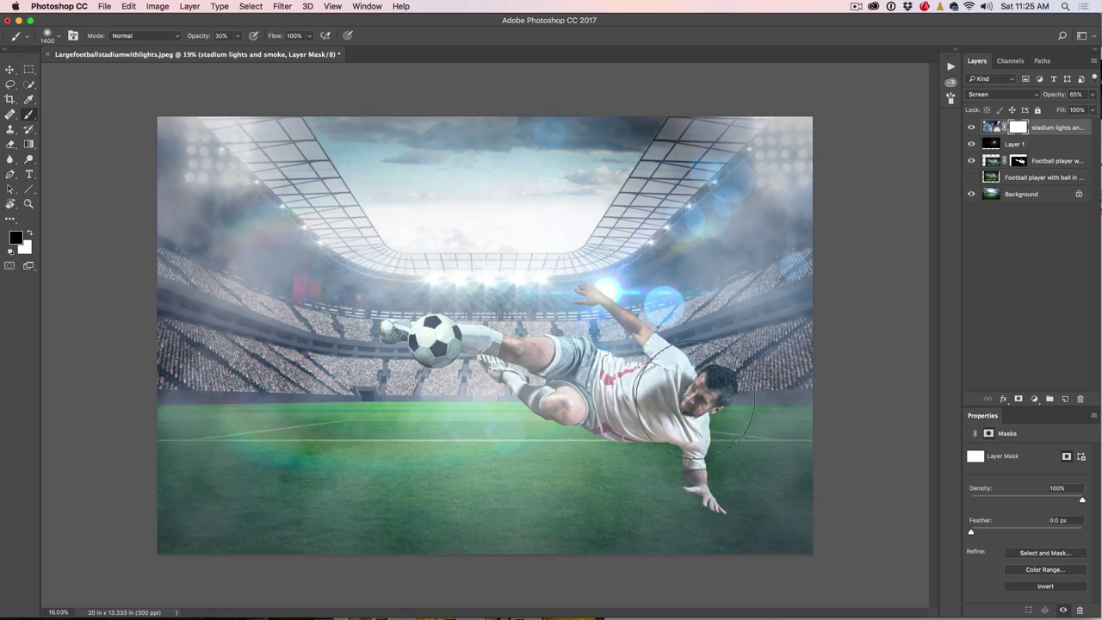
{"action": "mouse_move", "coordinate": [529, 452]}
{"action": "left_mouse_down"}
{"action": "mouse_move", "coordinate": [564, 464]}
{"action": "mouse_move", "coordinate": [306, 523]}
{"action": "mouse_move", "coordinate": [538, 514]}
{"action": "mouse_move", "coordinate": [237, 545]}
{"action": "mouse_move", "coordinate": [679, 555]}
{"action": "mouse_move", "coordinate": [700, 544]}
{"action": "mouse_move", "coordinate": [772, 545]}
{"action": "mouse_move", "coordinate": [722, 484]}
{"action": "mouse_move", "coordinate": [536, 481]}
{"action": "mouse_move", "coordinate": [255, 516]}
{"action": "mouse_move", "coordinate": [201, 488]}
{"action": "mouse_move", "coordinate": [307, 511]}
{"action": "mouse_move", "coordinate": [515, 477]}
{"action": "mouse_move", "coordinate": [299, 464]}
{"action": "mouse_move", "coordinate": [630, 424]}
{"action": "mouse_move", "coordinate": [547, 384]}
{"action": "mouse_move", "coordinate": [405, 354]}
{"action": "mouse_move", "coordinate": [631, 382]}
{"action": "left_mouse_up"}
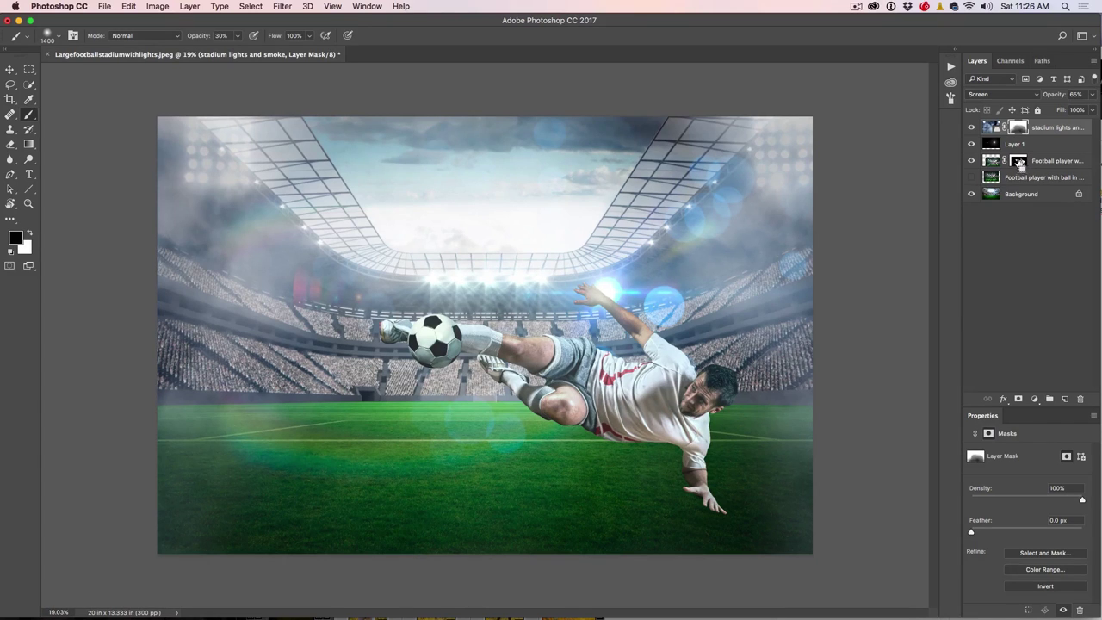
Step: Load the player's layer mask as a selection, brush the smoke off him within it on the smoke layer's mask, and deselect
{"action": "left_click", "coordinate": [1018, 162], "text": "super"}
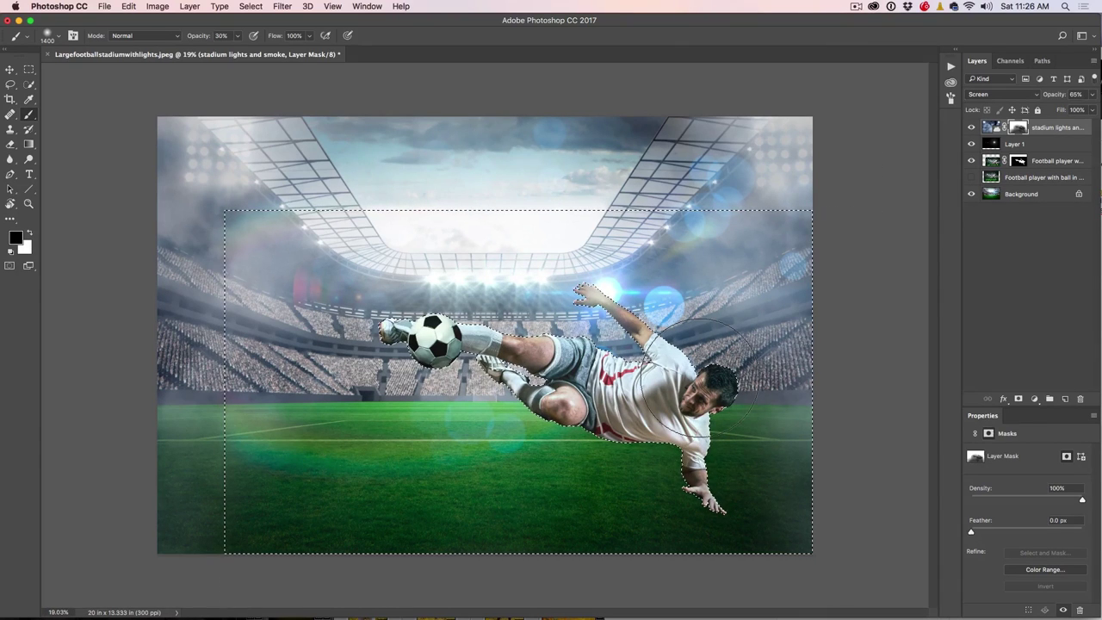
{"action": "key", "text": "x"}
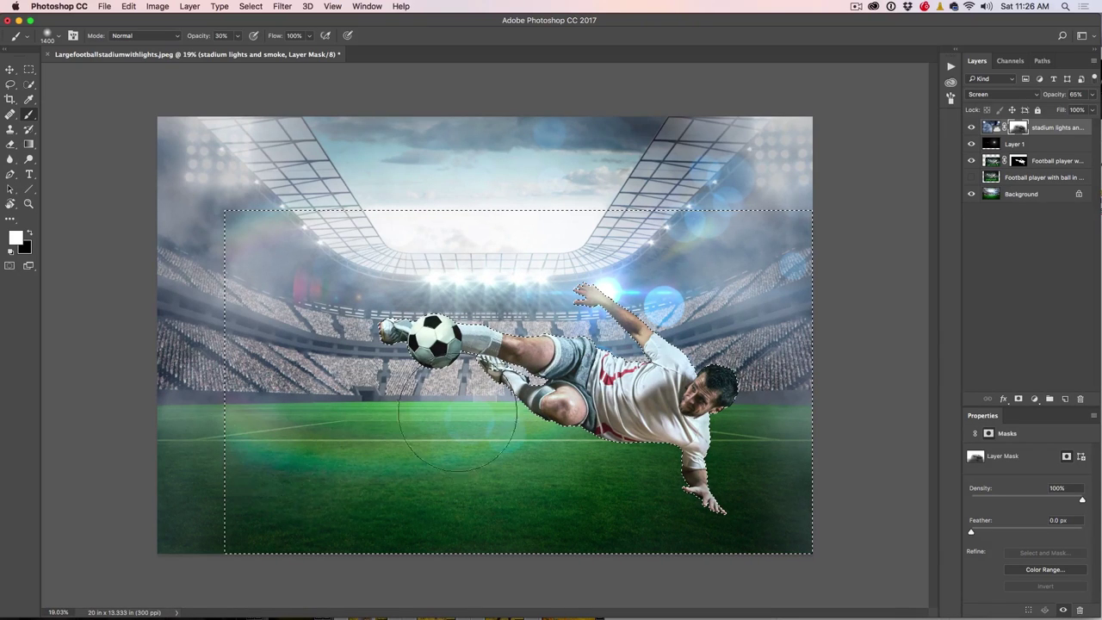
{"action": "key", "text": "super+d"}
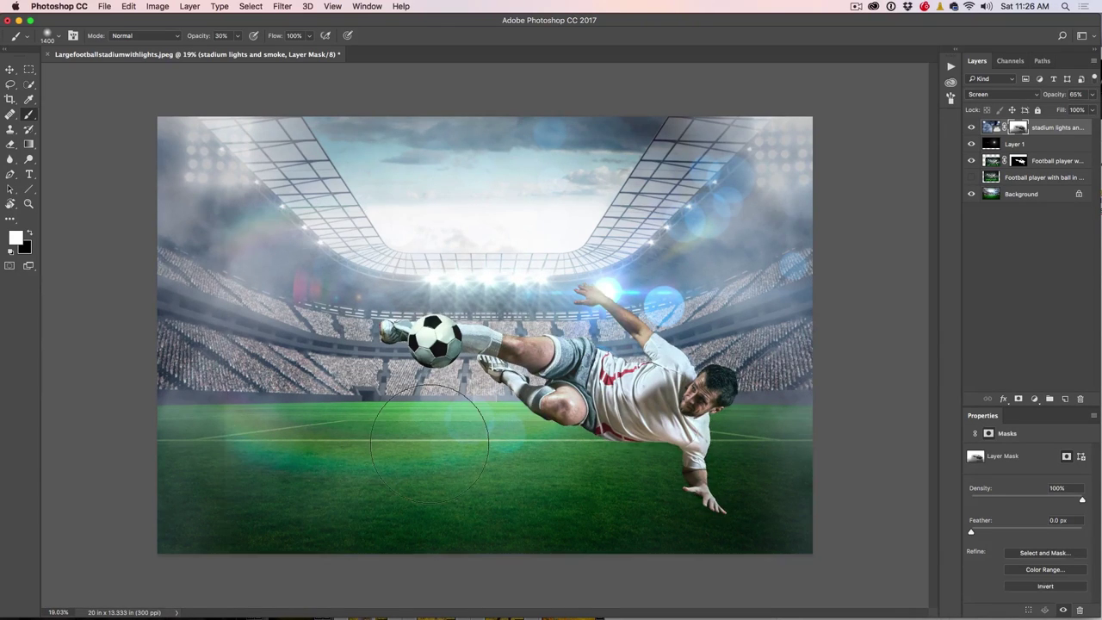
Step: Compare the composite with the masked stadium lights and smoke layer hidden and shown
{"action": "left_click", "coordinate": [972, 127]}
{"action": "left_click", "coordinate": [972, 126]}
{"action": "left_click", "coordinate": [972, 126]}
{"action": "left_click", "coordinate": [972, 126]}
Step: Place the "Lights of stadium" graphic from the texture library on top of the composite
{"action": "left_click", "coordinate": [10, 69]}
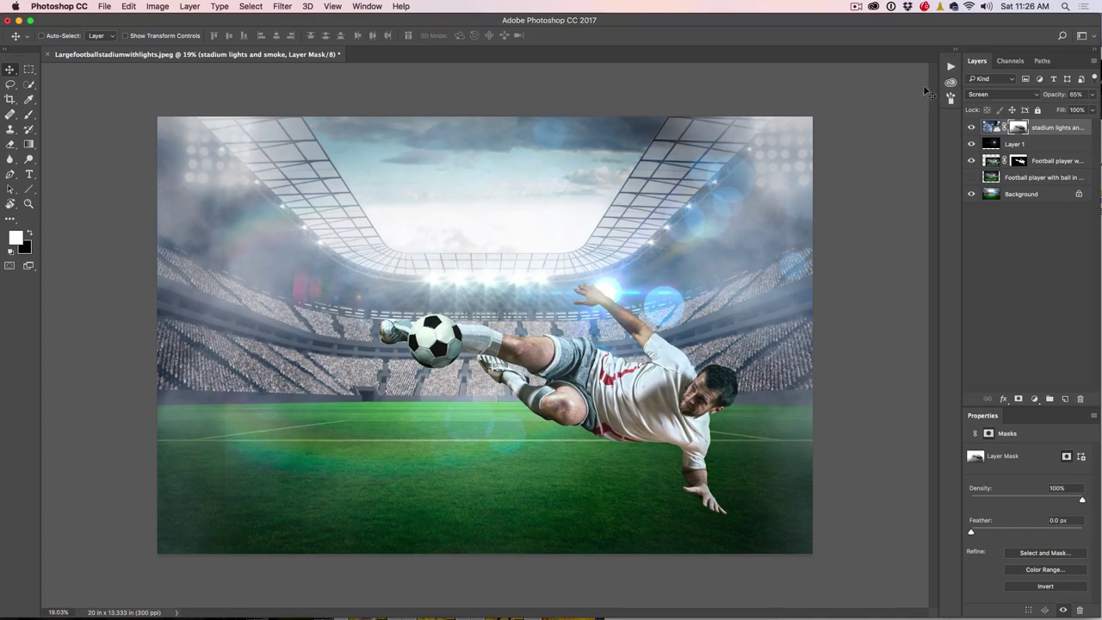
{"action": "left_click", "coordinate": [950, 82]}
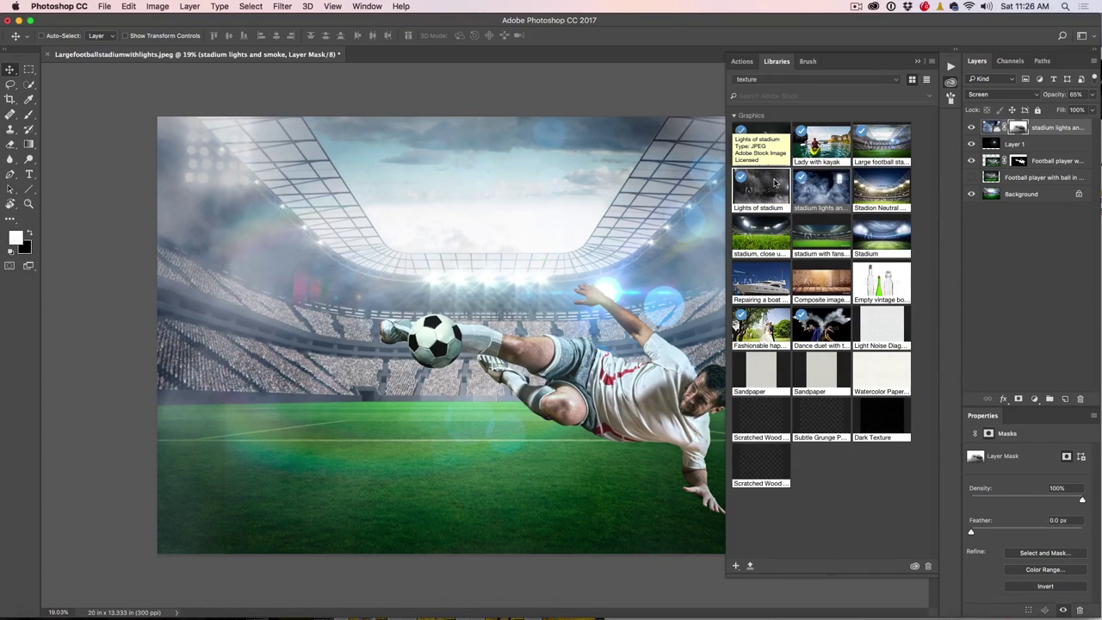
{"action": "left_click_drag", "start_coordinate": [775, 182], "coordinate": [544, 249]}
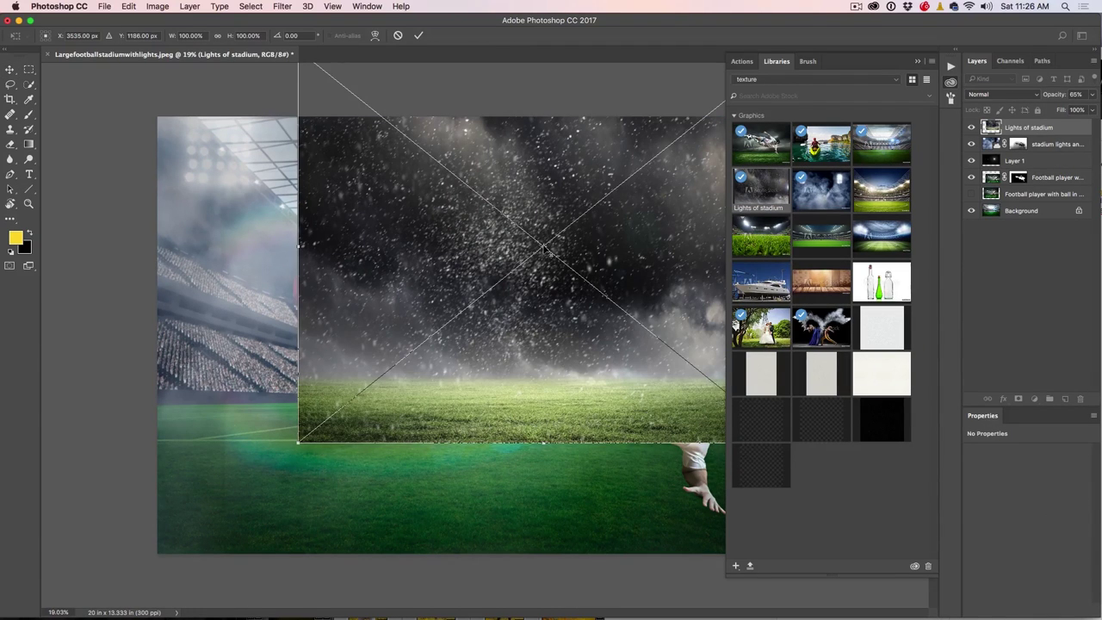
{"action": "left_click", "coordinate": [919, 62]}
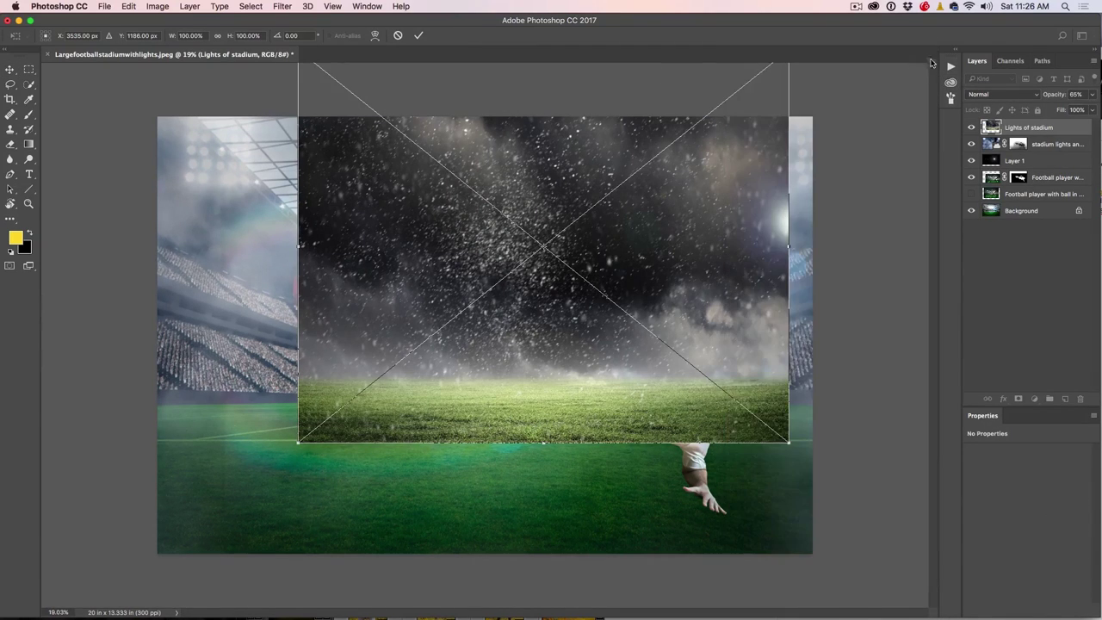
Step: Enlarge the Lights of stadium graphic to about 140% and position it so its speckled dark sky covers the canvas without the grass
{"action": "left_click_drag", "start_coordinate": [729, 168], "coordinate": [583, 352]}
{"action": "left_click_drag", "start_coordinate": [627, 233], "coordinate": [825, 73]}
{"action": "left_click_drag", "start_coordinate": [739, 174], "coordinate": [735, 197]}
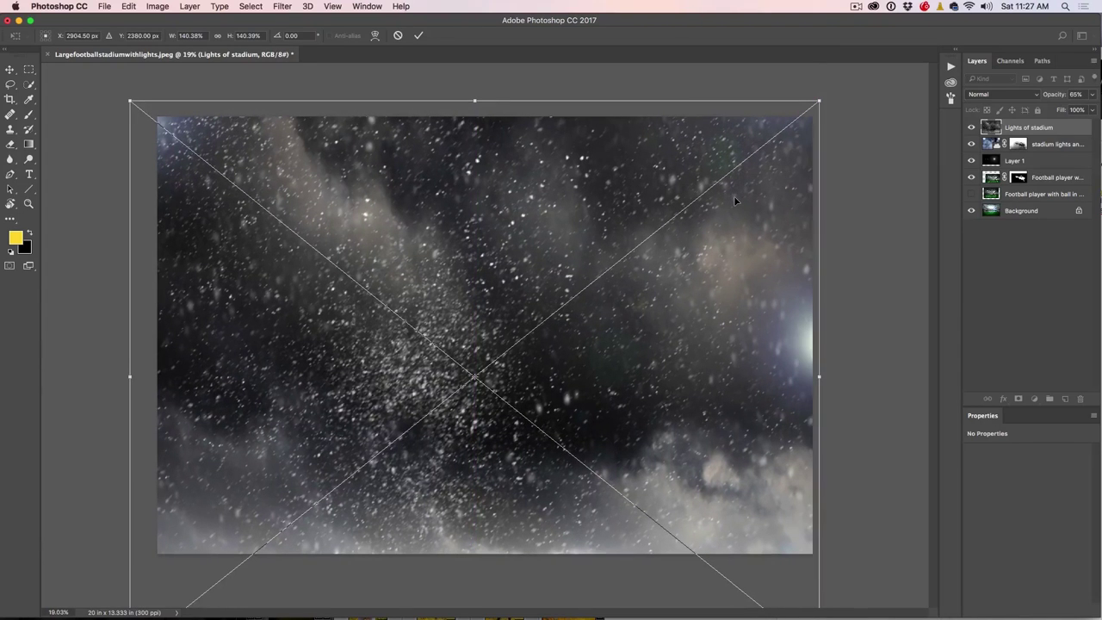
{"action": "key", "text": "Return"}
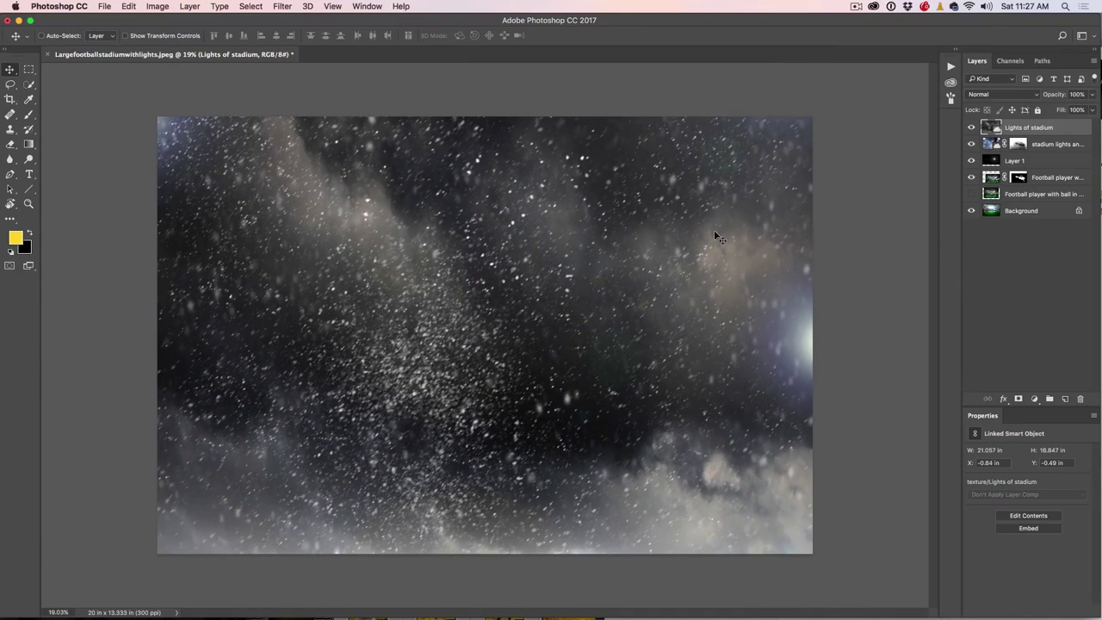
Step: Try the Screen, Overlay, Soft Light and Hard Light blend modes on the Lights of stadium layer
{"action": "left_click", "coordinate": [988, 97]}
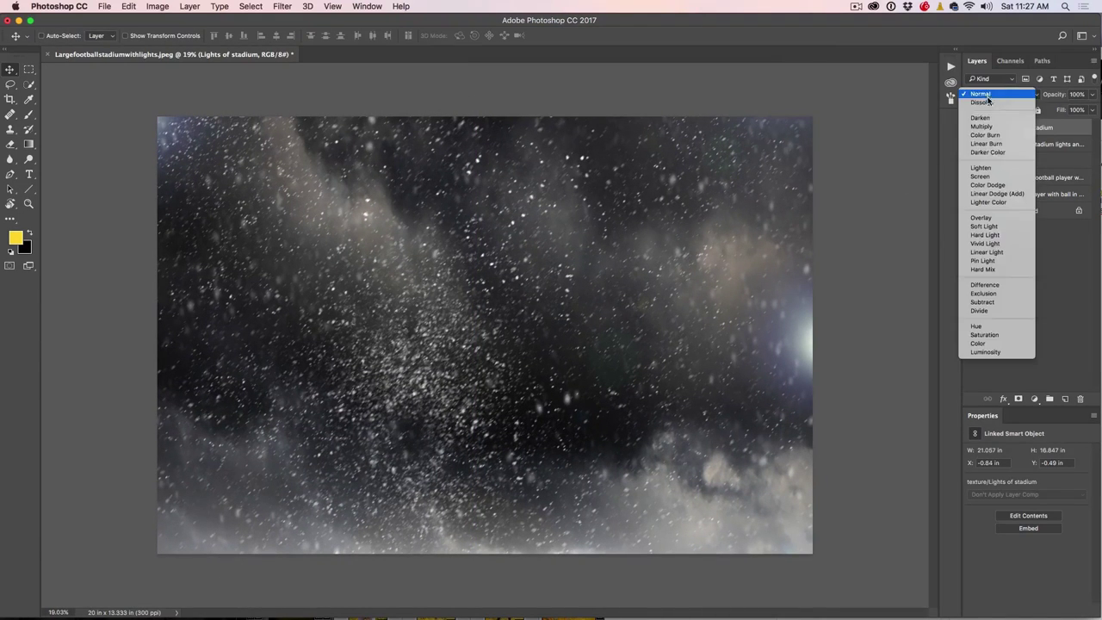
{"action": "left_click", "coordinate": [987, 177]}
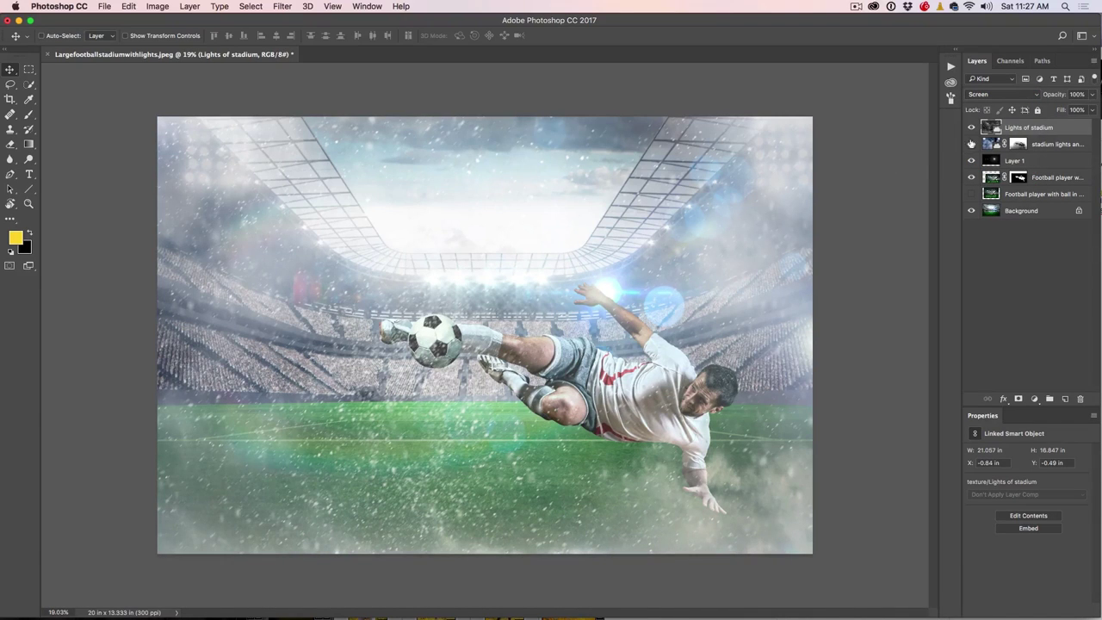
{"action": "left_click", "coordinate": [990, 94]}
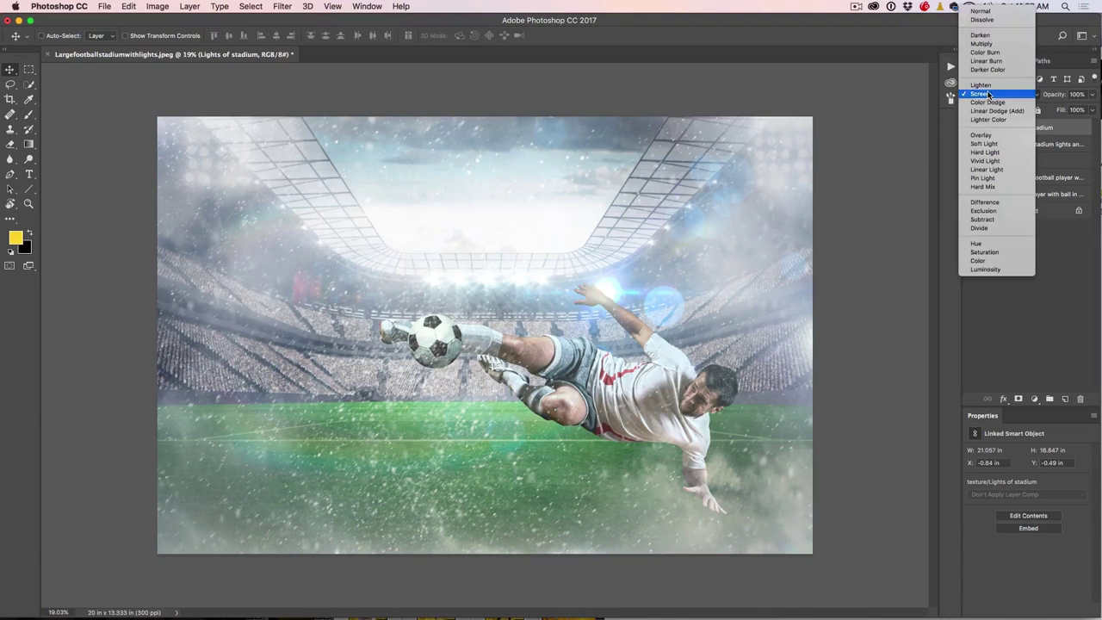
{"action": "left_click", "coordinate": [986, 135]}
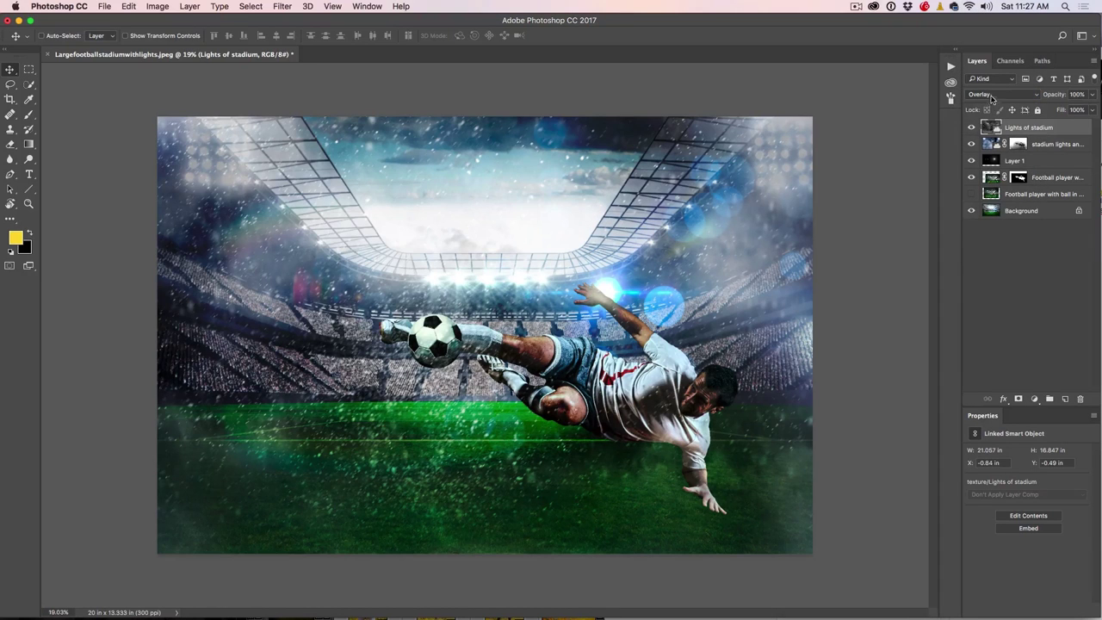
{"action": "left_click", "coordinate": [992, 97]}
{"action": "left_click", "coordinate": [992, 102]}
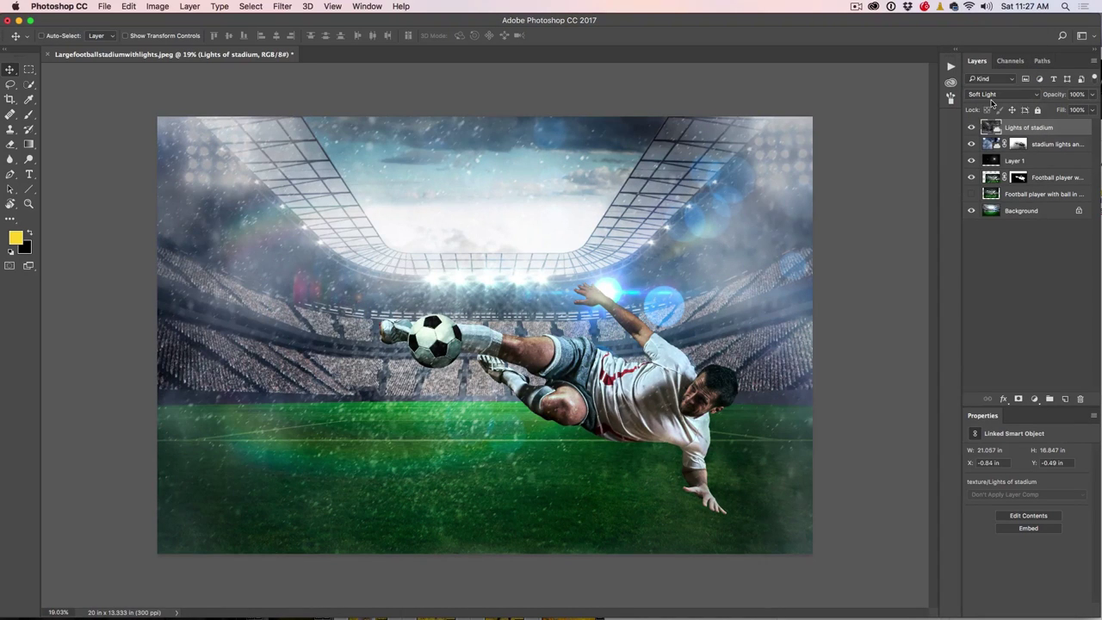
{"action": "left_click", "coordinate": [991, 97]}
{"action": "left_click", "coordinate": [991, 101]}
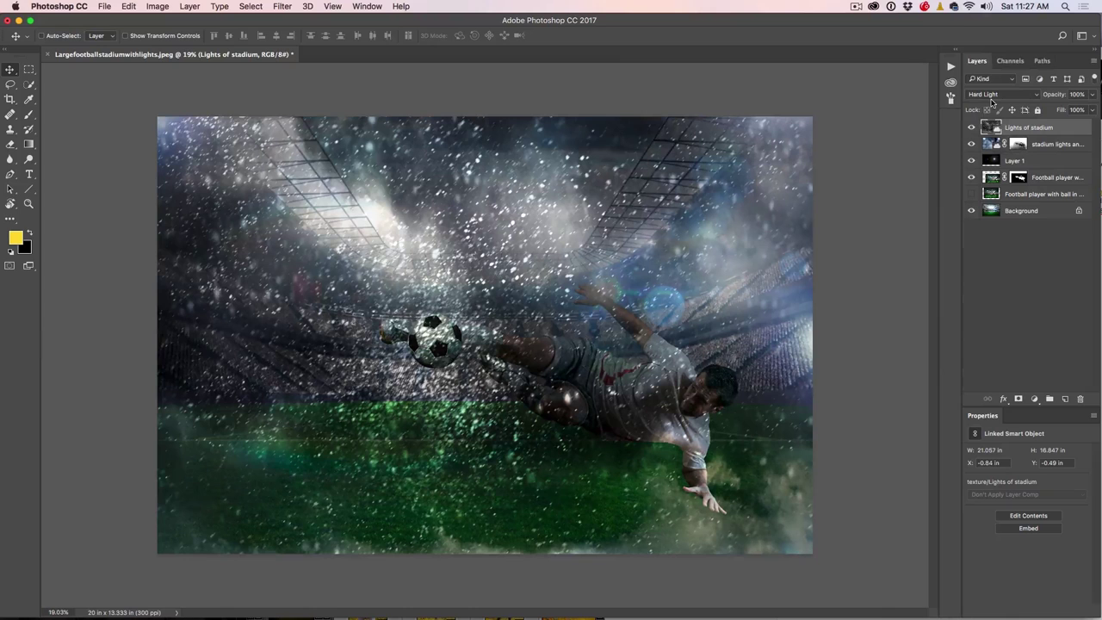
Step: Compare Screen and Lighten blending on the Lights of stadium layer, keep Screen, and reduce the layer's opacity to 50%
{"action": "left_click", "coordinate": [992, 99]}
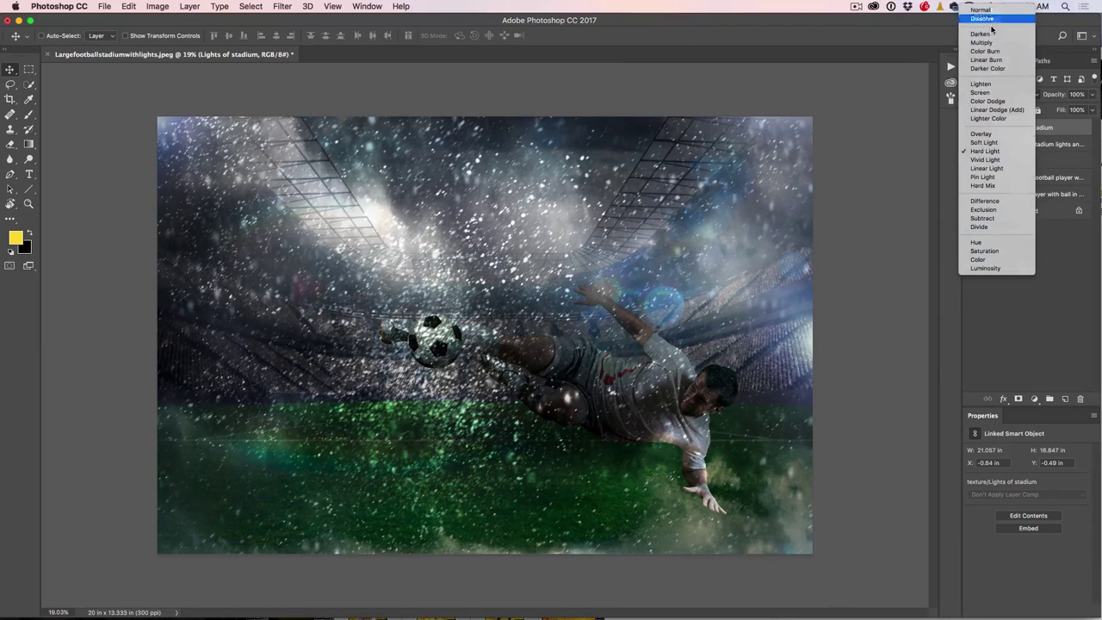
{"action": "left_click", "coordinate": [989, 93]}
{"action": "left_click", "coordinate": [990, 93]}
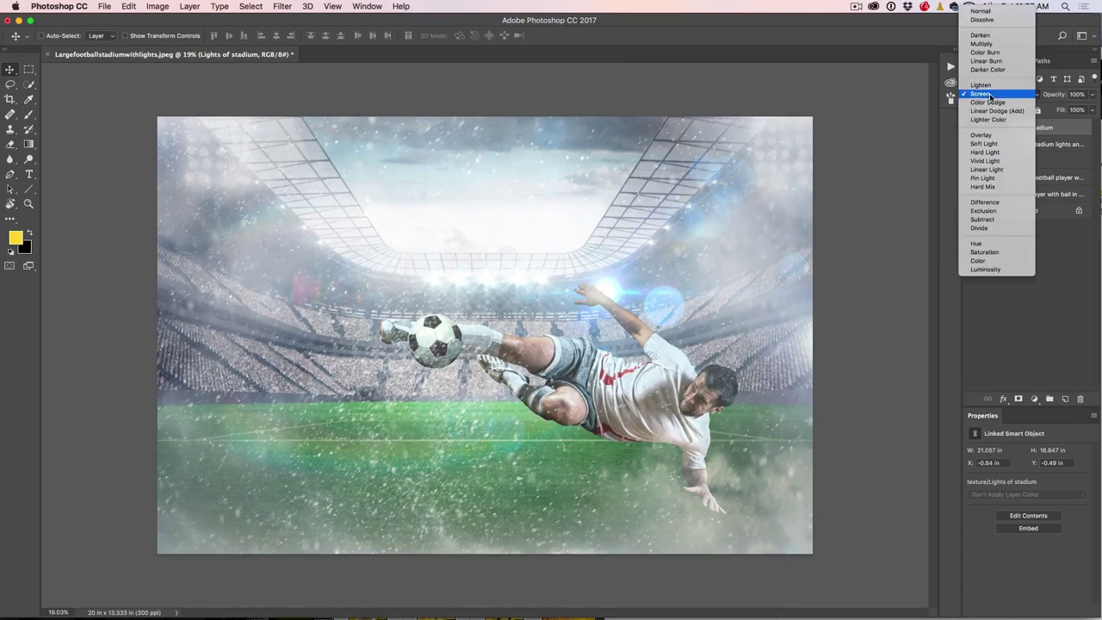
{"action": "left_click", "coordinate": [990, 85]}
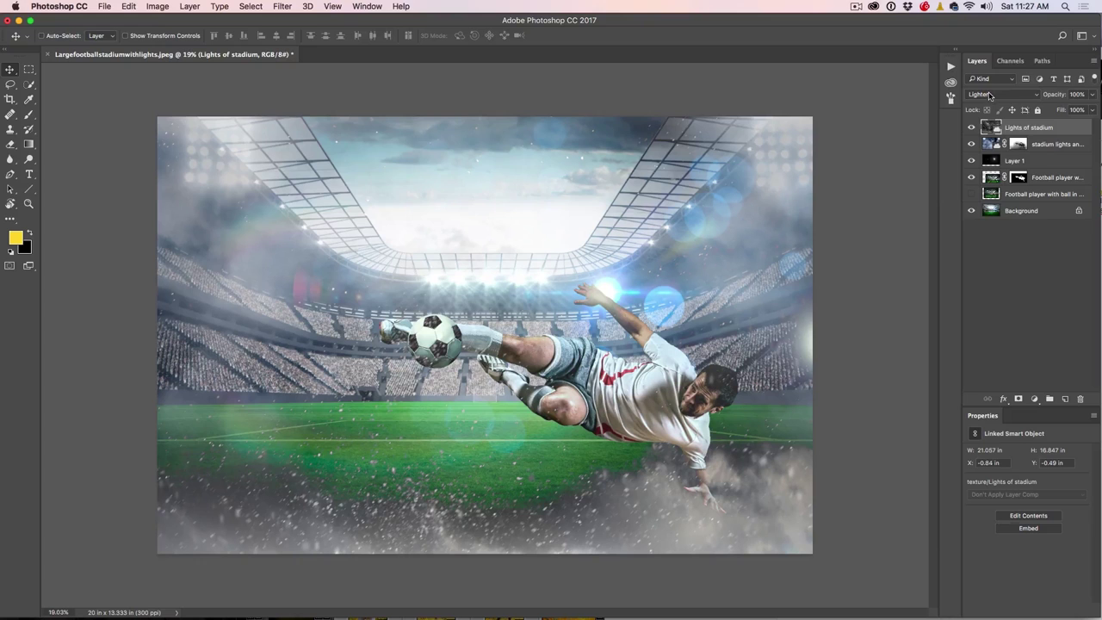
{"action": "left_click", "coordinate": [989, 95]}
{"action": "left_click", "coordinate": [991, 104]}
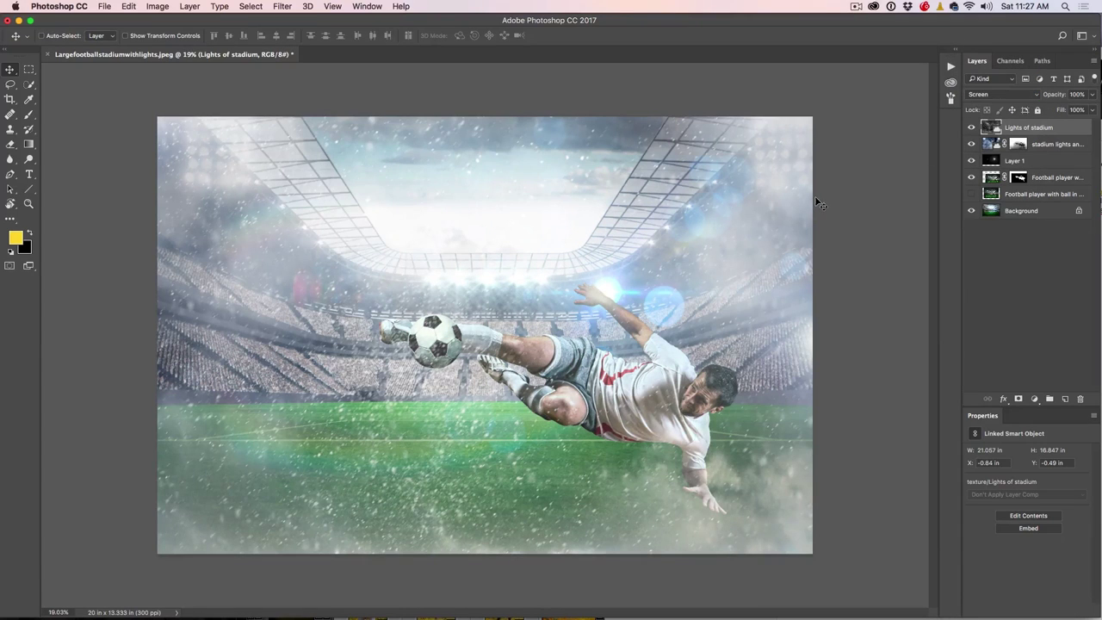
{"action": "left_click_drag", "start_coordinate": [1055, 97], "coordinate": [1026, 97]}
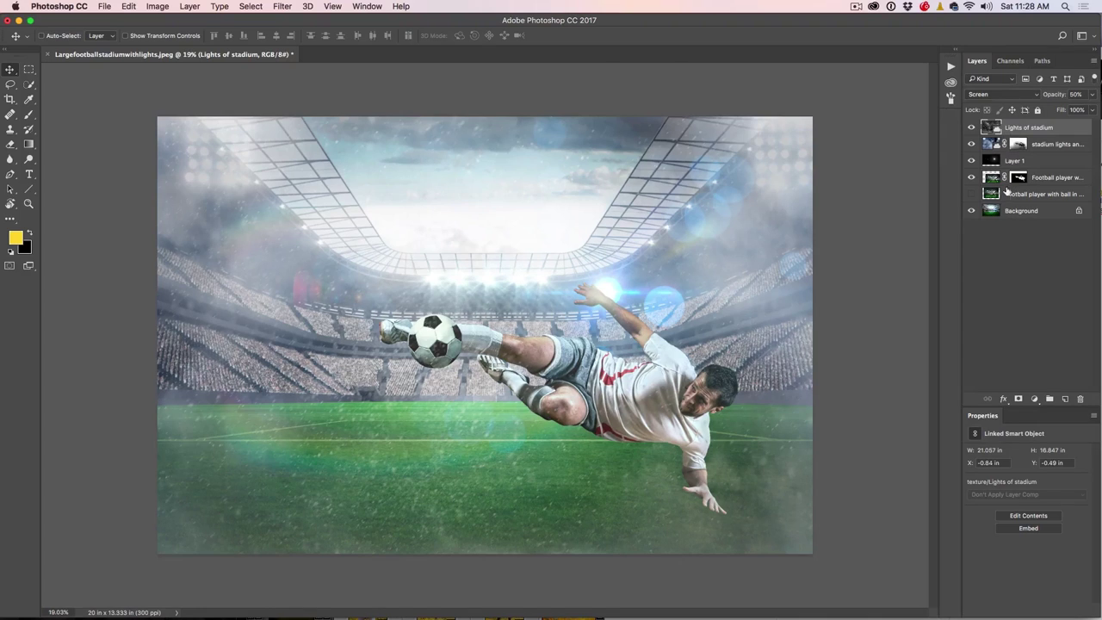
Step: Stamp all visible layers into a new merged layer on top of the stack and hide every layer beneath it
{"action": "left_click", "coordinate": [1023, 214], "text": "shift"}
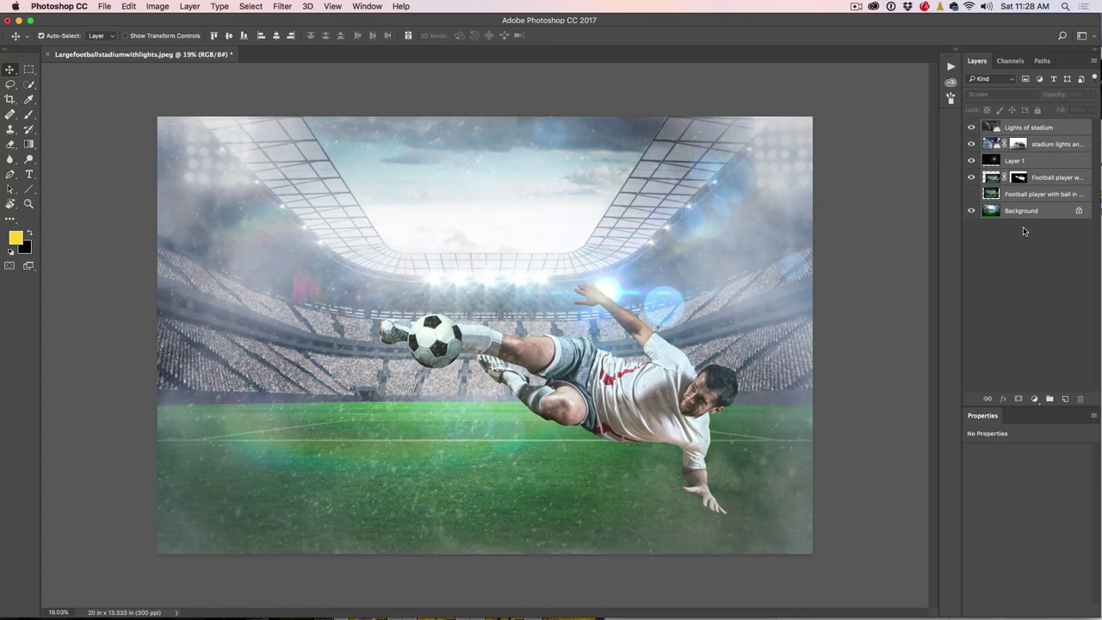
{"action": "key", "text": "super+alt+shift+e"}
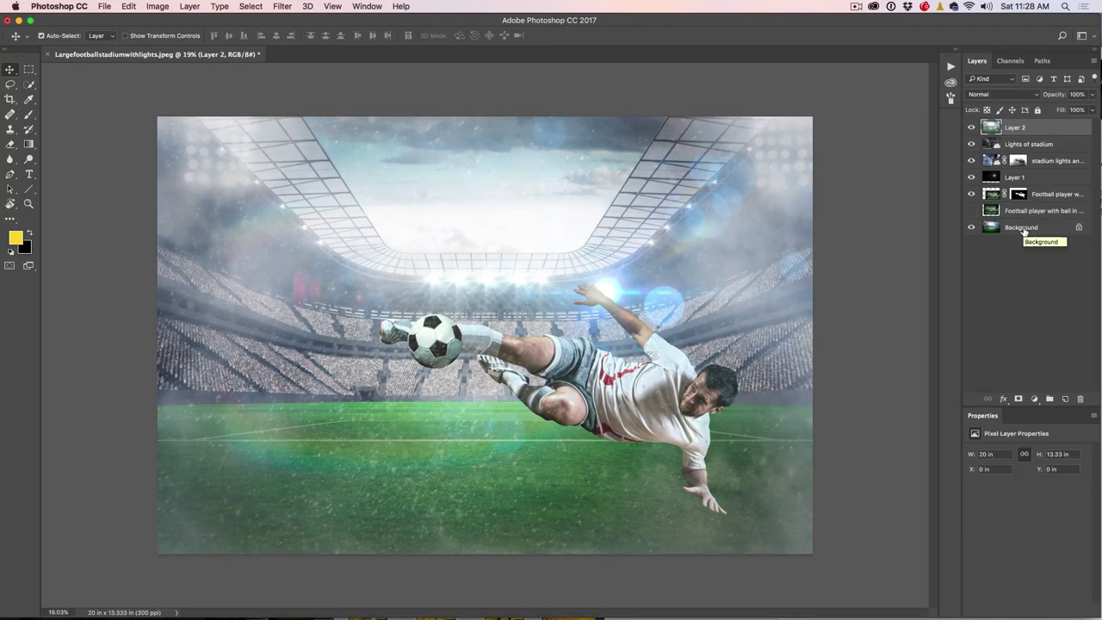
{"action": "left_click_drag", "start_coordinate": [971, 144], "coordinate": [967, 242]}
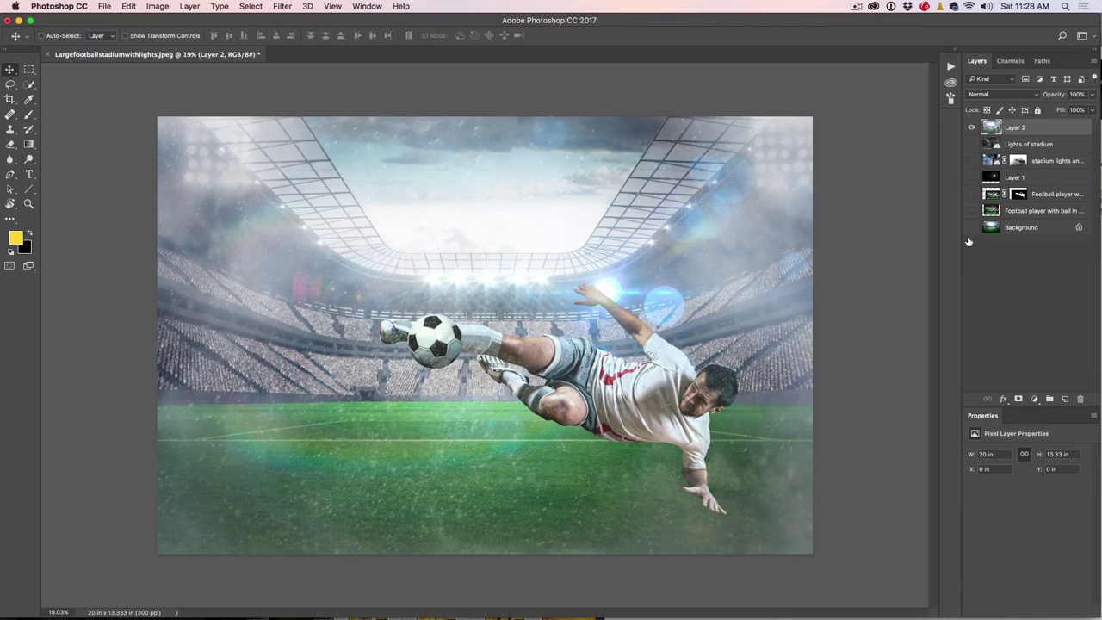
Step: Compare the merged layer with the original layers by hiding and showing them, ending with only the merged layer visible
{"action": "left_click", "coordinate": [971, 128]}
{"action": "left_click", "coordinate": [972, 127]}
{"action": "left_click", "coordinate": [971, 128]}
{"action": "left_click_drag", "start_coordinate": [971, 144], "coordinate": [972, 227]}
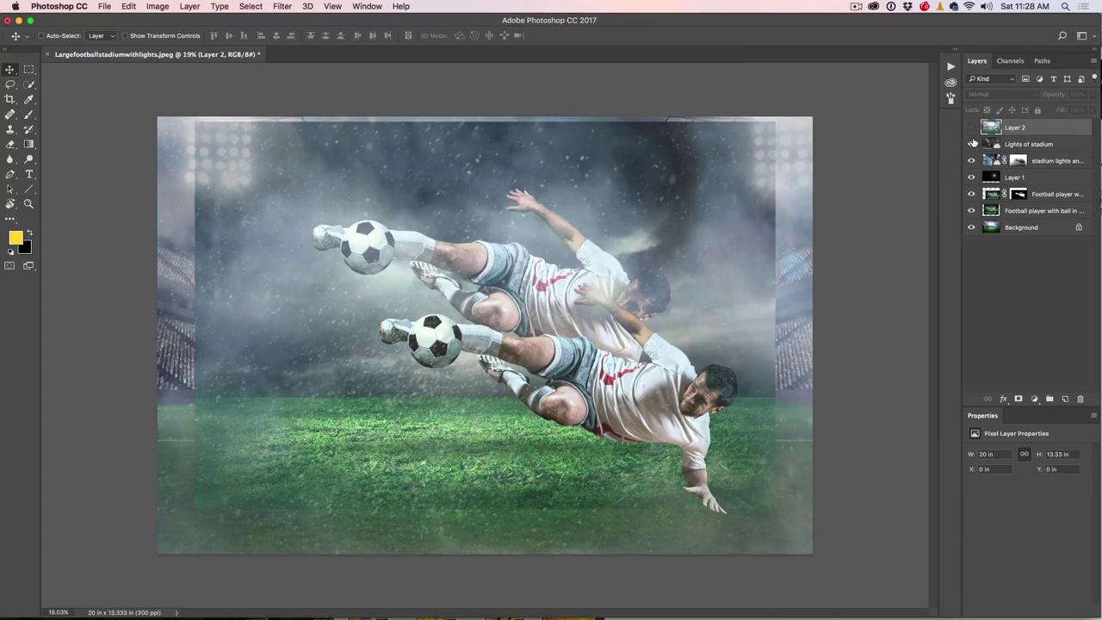
{"action": "left_click_drag", "start_coordinate": [972, 144], "coordinate": [971, 234]}
{"action": "left_click", "coordinate": [972, 127]}
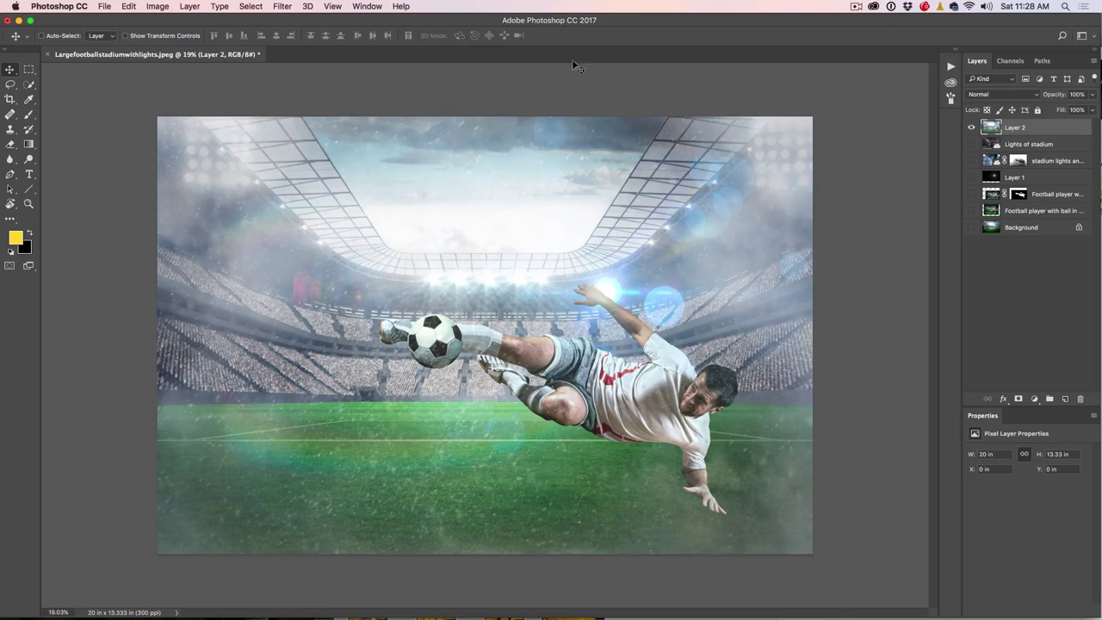
Step: Start a Camera Raw Filter on the merged layer with Temperature +3, Contrast +31 and Highlights -96
{"action": "left_click", "coordinate": [283, 6]}
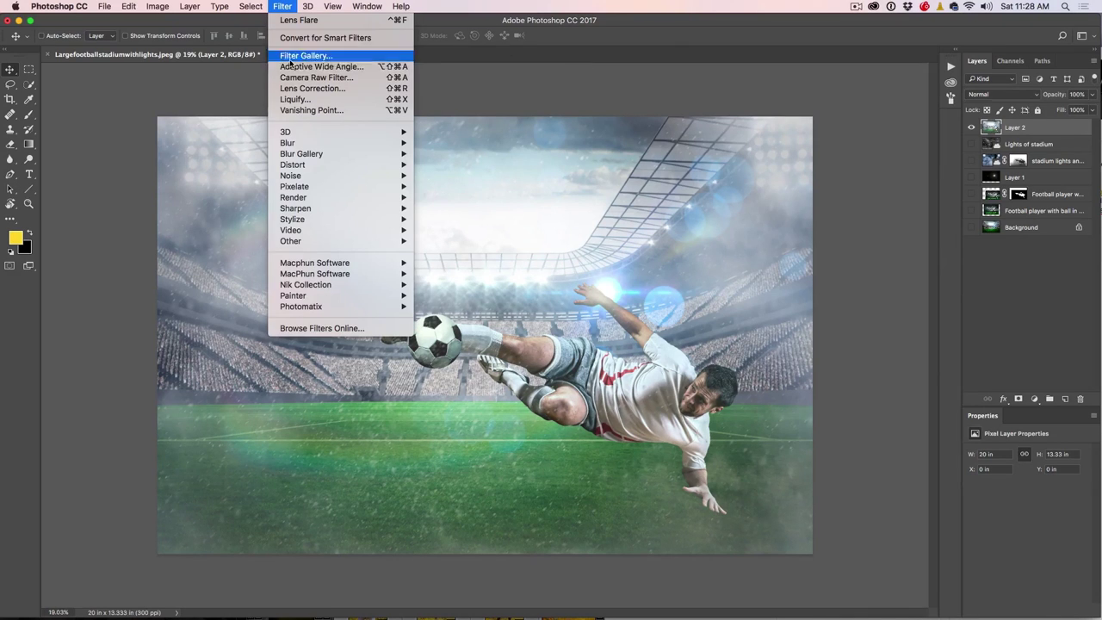
{"action": "left_click", "coordinate": [310, 77]}
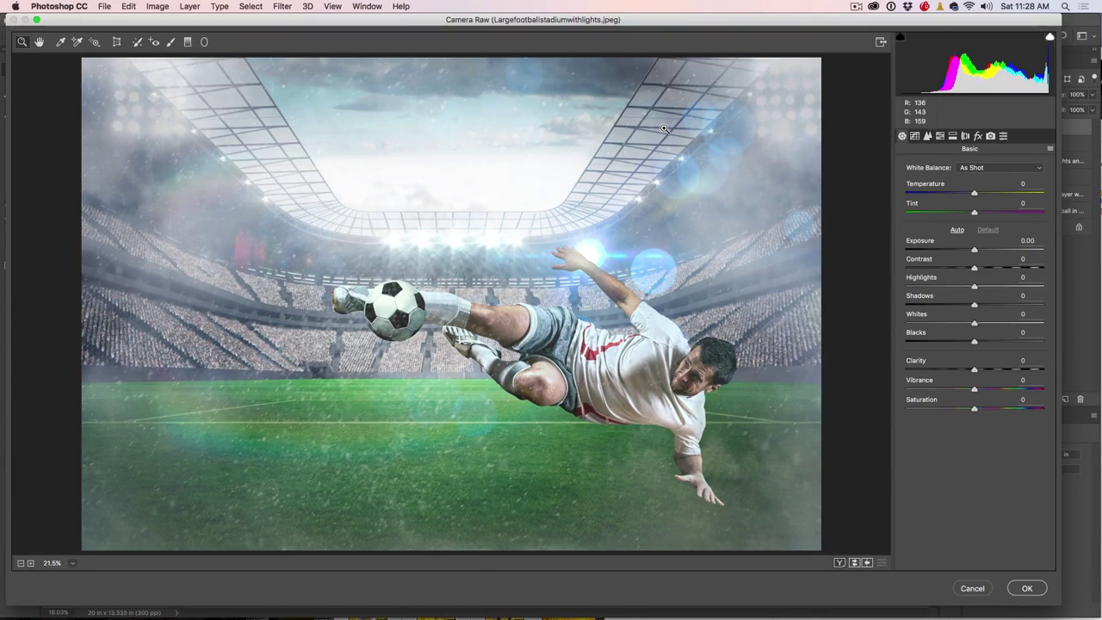
{"action": "mouse_move", "coordinate": [974, 195]}
{"action": "left_mouse_down"}
{"action": "mouse_move", "coordinate": [1016, 195]}
{"action": "mouse_move", "coordinate": [917, 195]}
{"action": "mouse_move", "coordinate": [1019, 196]}
{"action": "mouse_move", "coordinate": [947, 188]}
{"action": "mouse_move", "coordinate": [976, 189]}
{"action": "left_mouse_up"}
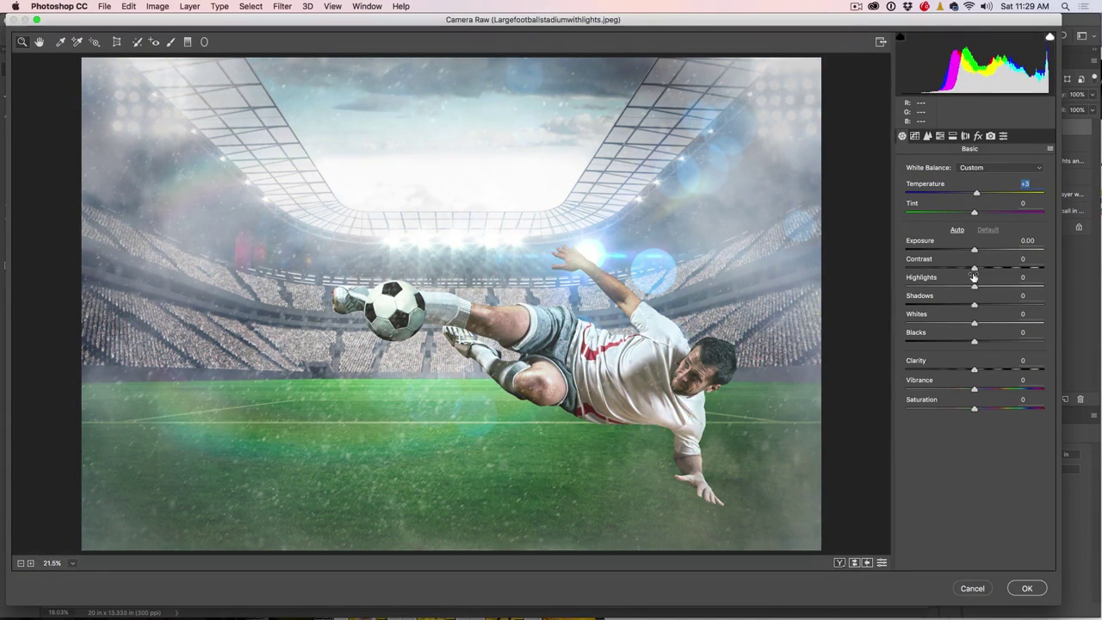
{"action": "left_click_drag", "start_coordinate": [976, 270], "coordinate": [909, 287]}
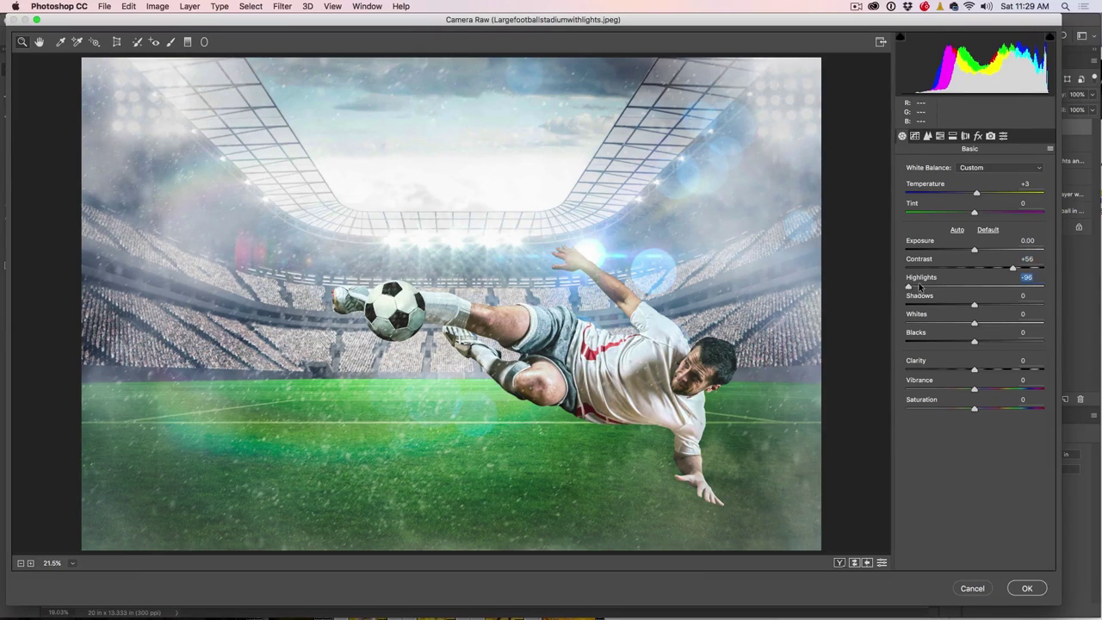
{"action": "mouse_move", "coordinate": [1009, 270]}
{"action": "left_mouse_down"}
{"action": "mouse_move", "coordinate": [984, 268]}
{"action": "mouse_move", "coordinate": [1008, 268]}
{"action": "mouse_move", "coordinate": [995, 268]}
{"action": "left_mouse_up"}
{"action": "left_click", "coordinate": [994, 269]}
Step: Refine the Camera Raw tones with Shadows +11, Whites +15 and Blacks -71, and reduce Vibrance to -19
{"action": "left_click_drag", "start_coordinate": [975, 305], "coordinate": [965, 341]}
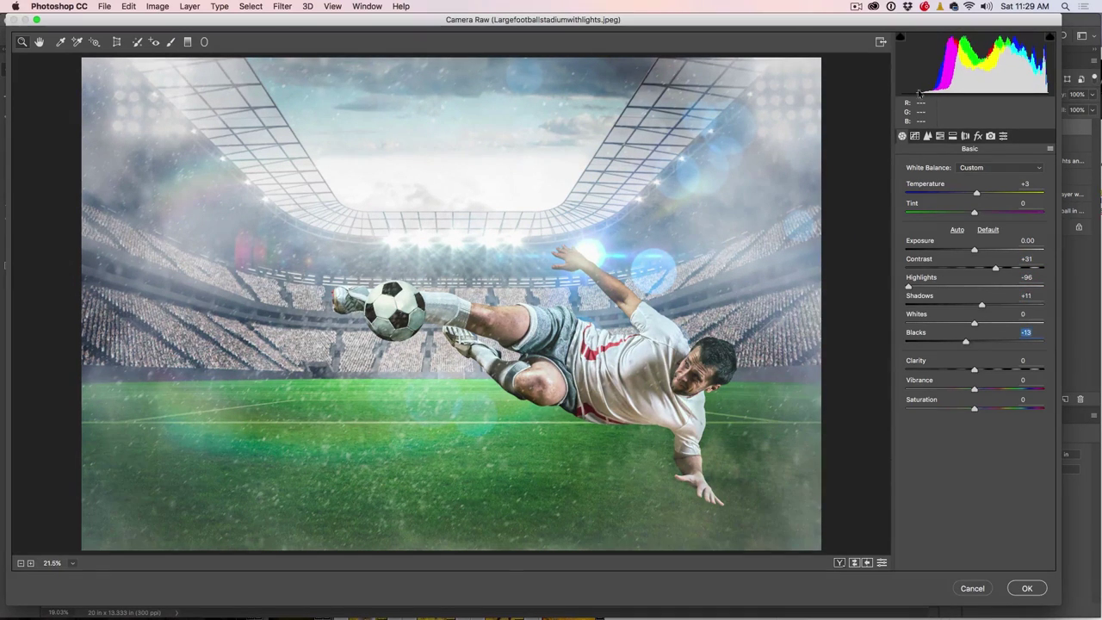
{"action": "mouse_move", "coordinate": [920, 94]}
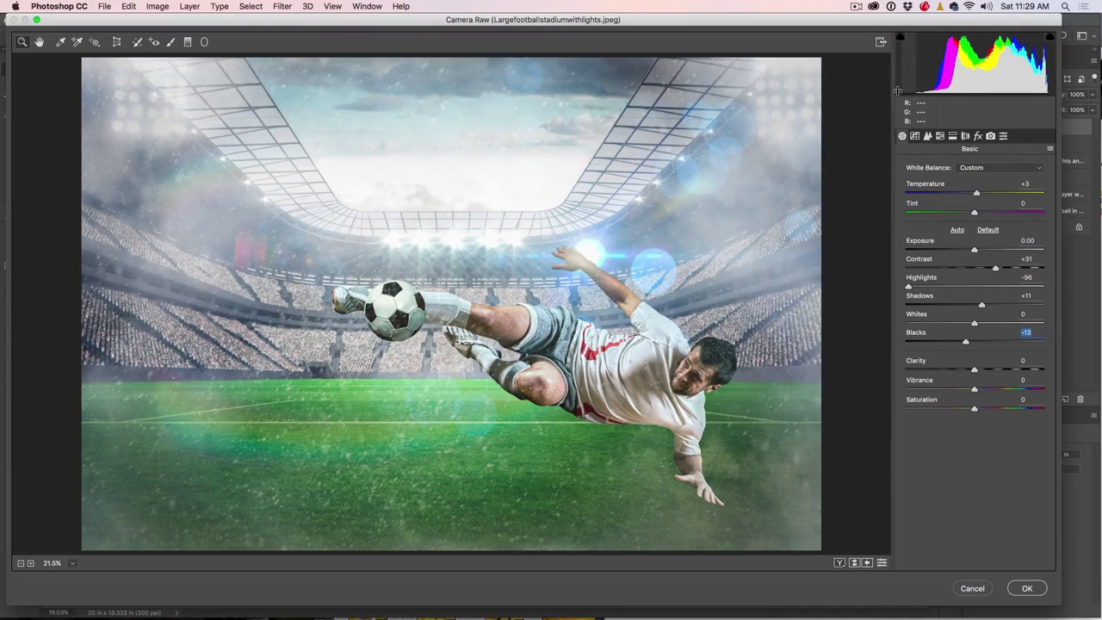
{"action": "left_click_drag", "start_coordinate": [966, 341], "coordinate": [931, 341]}
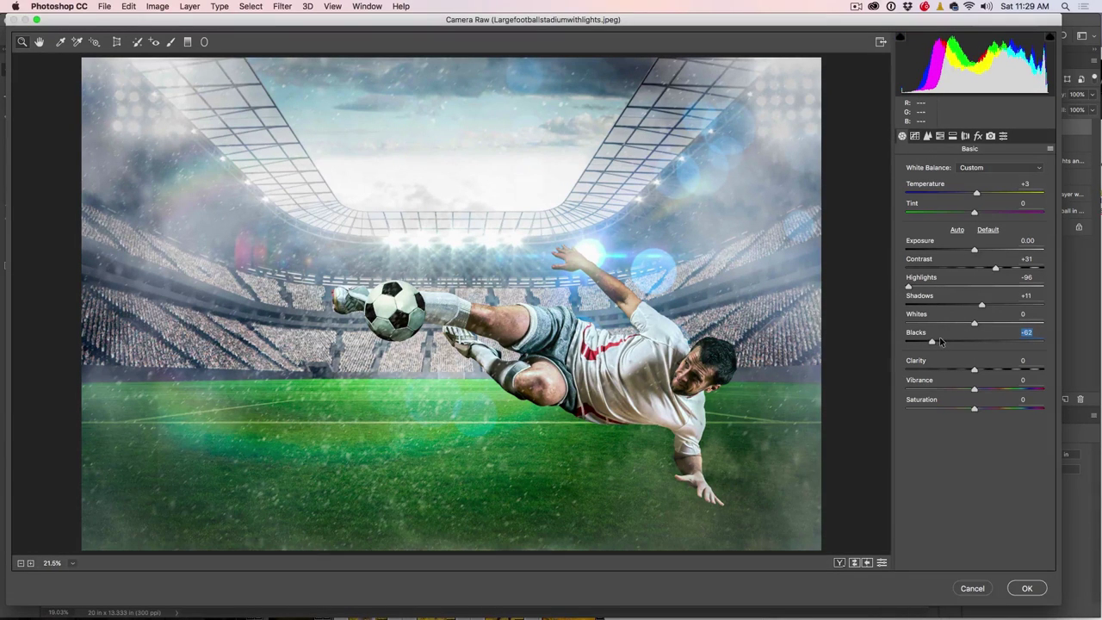
{"action": "mouse_move", "coordinate": [974, 324]}
{"action": "left_mouse_down"}
{"action": "mouse_move", "coordinate": [995, 323]}
{"action": "mouse_move", "coordinate": [985, 324]}
{"action": "left_mouse_up"}
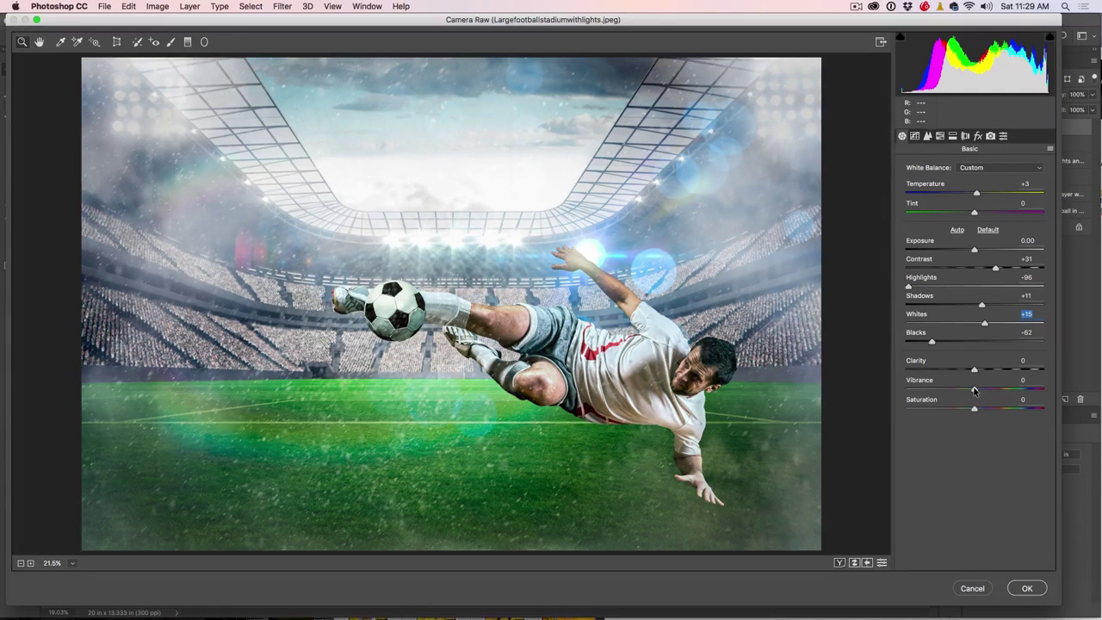
{"action": "left_click_drag", "start_coordinate": [974, 390], "coordinate": [961, 390]}
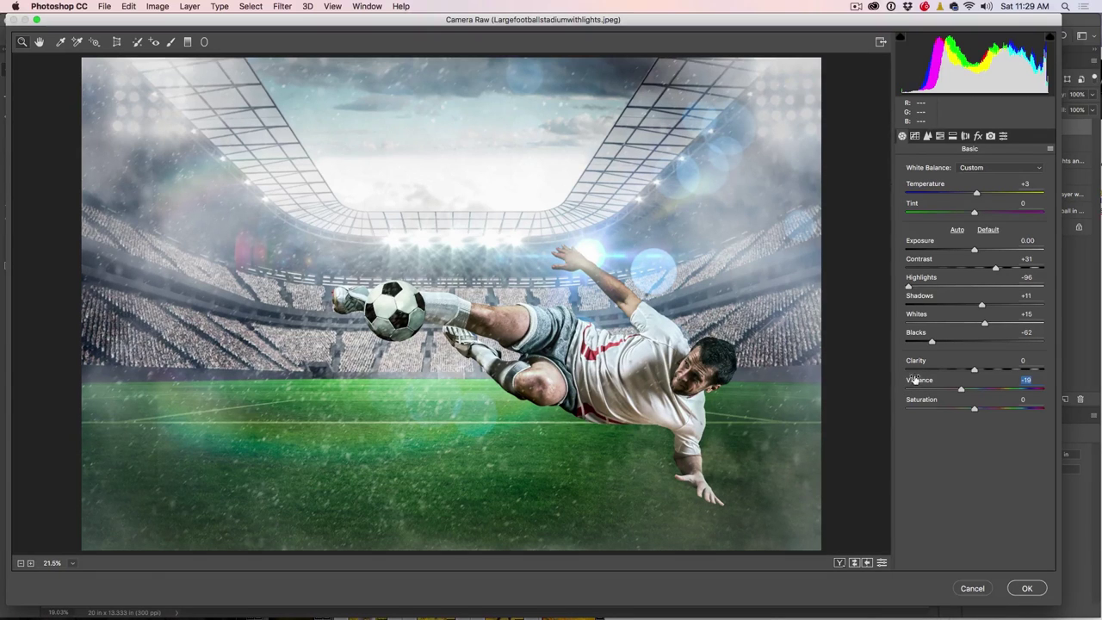
{"action": "left_click_drag", "start_coordinate": [930, 342], "coordinate": [926, 342]}
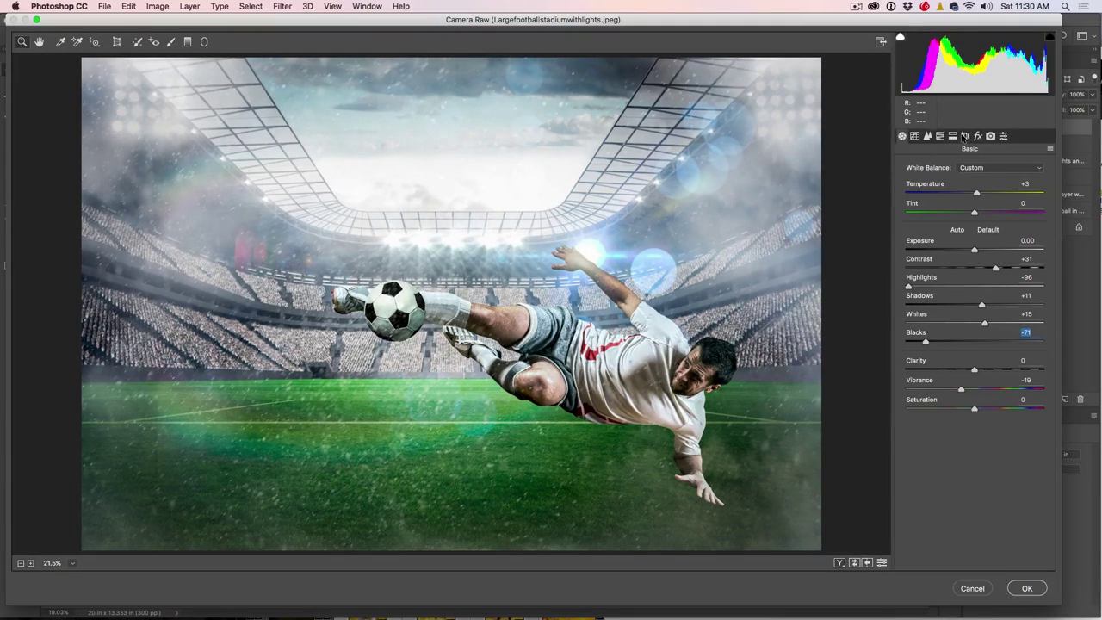
Step: Split-tone the image with shadows at hue 183 and saturation 13, and highlights at hue 38 and saturation 10
{"action": "left_click", "coordinate": [941, 136]}
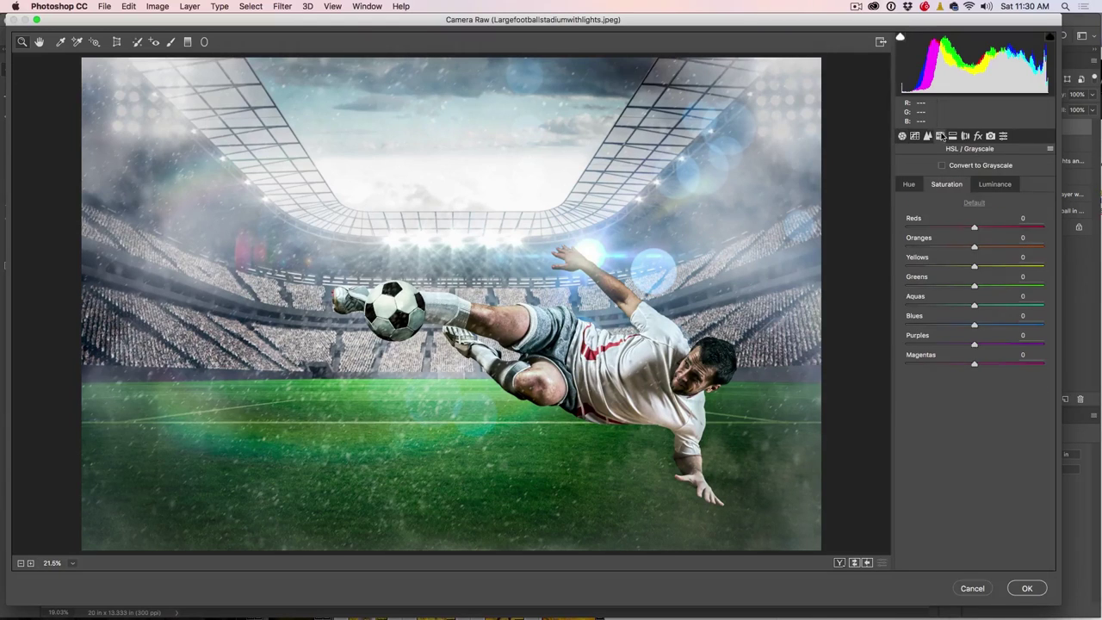
{"action": "left_click", "coordinate": [953, 136]}
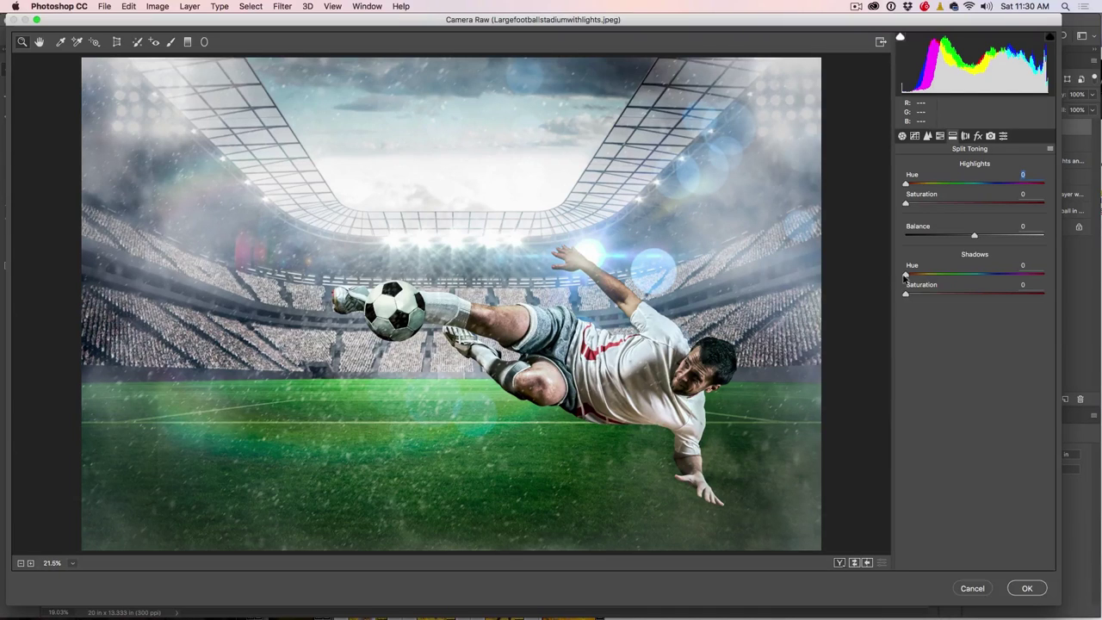
{"action": "left_click_drag", "start_coordinate": [906, 274], "coordinate": [979, 277]}
{"action": "left_click_drag", "start_coordinate": [909, 296], "coordinate": [976, 275]}
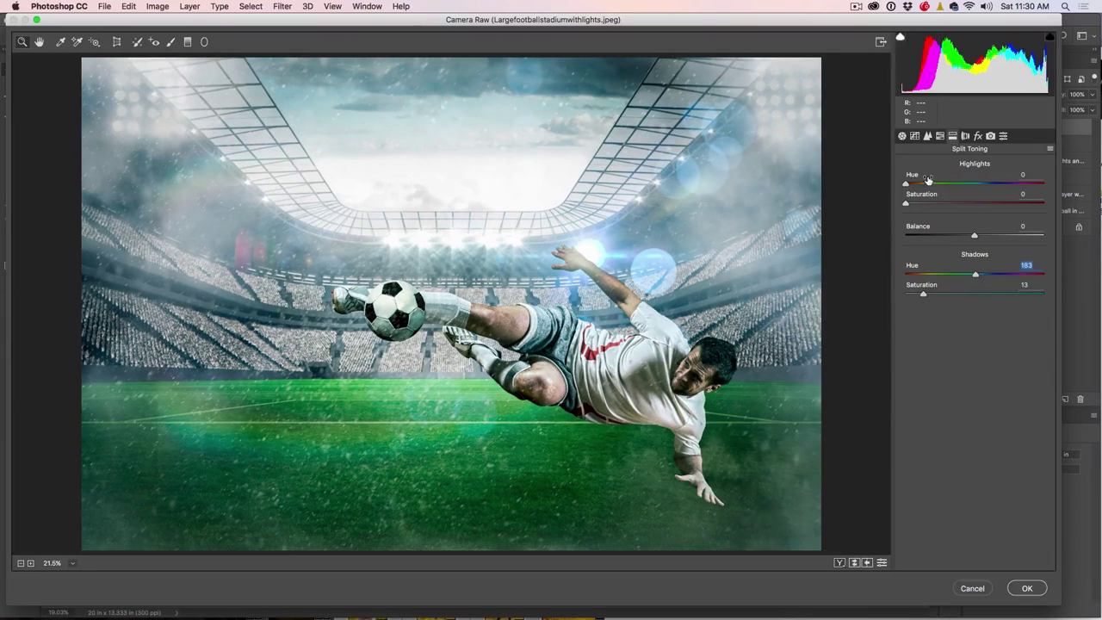
{"action": "left_click_drag", "start_coordinate": [907, 184], "coordinate": [919, 203]}
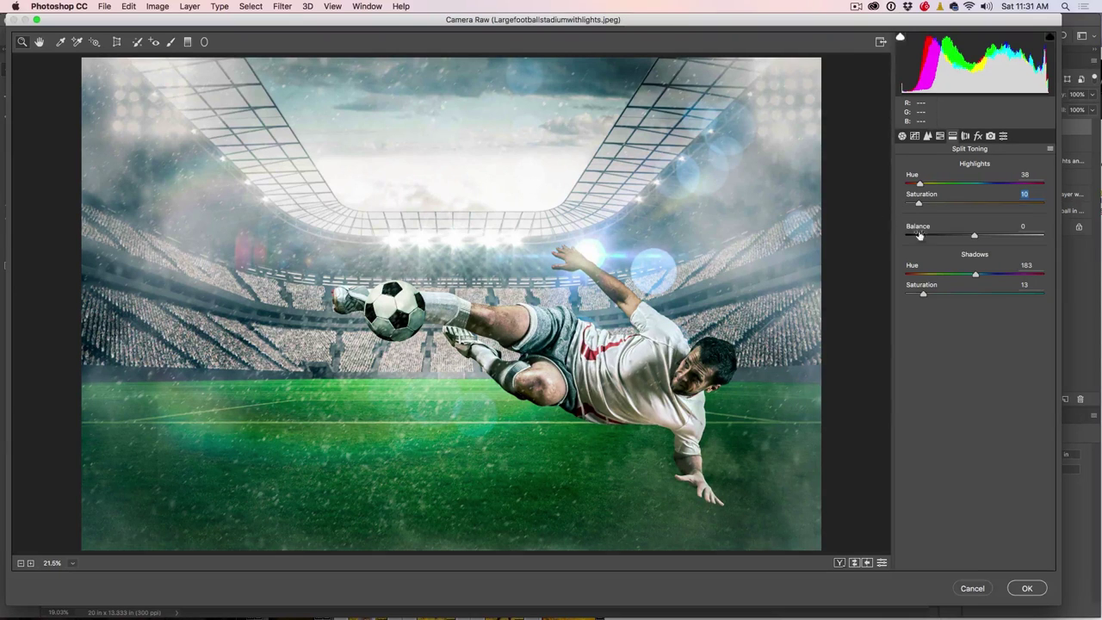
Step: Add a dark post-crop vignette with Amount -43, Midpoint 68 and Roundness +30, and apply the Camera Raw adjustments
{"action": "left_click", "coordinate": [978, 137]}
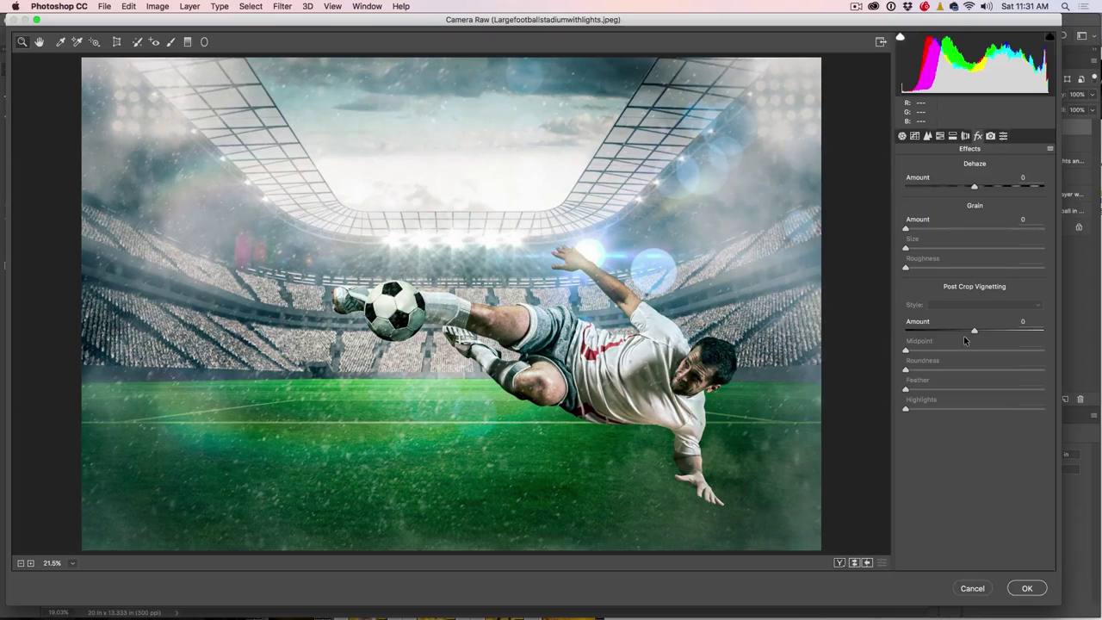
{"action": "left_click_drag", "start_coordinate": [975, 330], "coordinate": [1001, 351]}
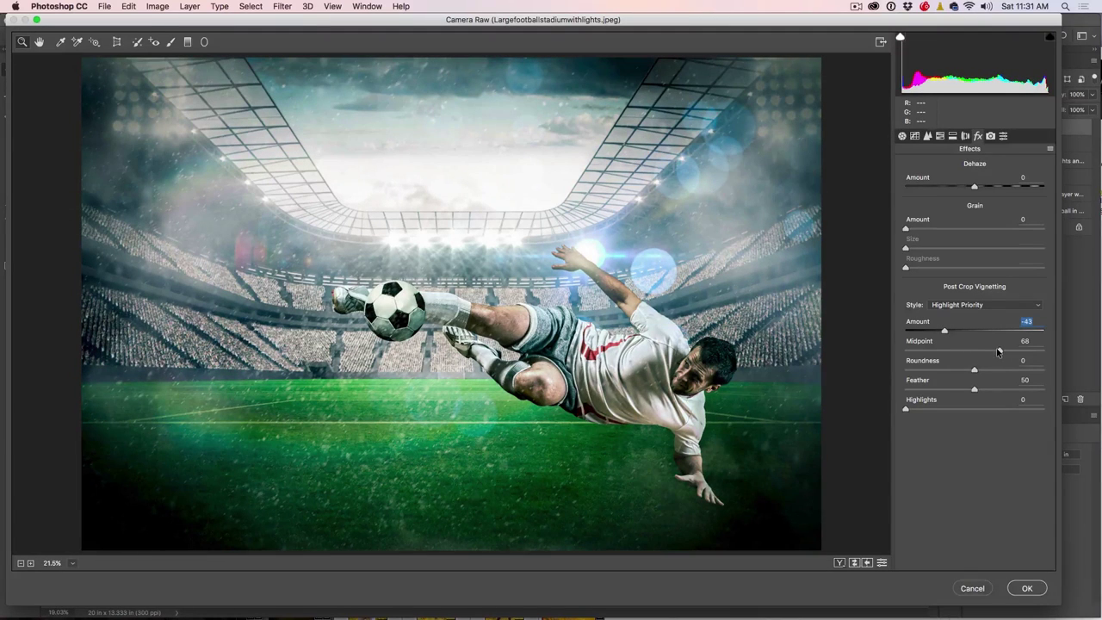
{"action": "left_click_drag", "start_coordinate": [971, 368], "coordinate": [990, 365]}
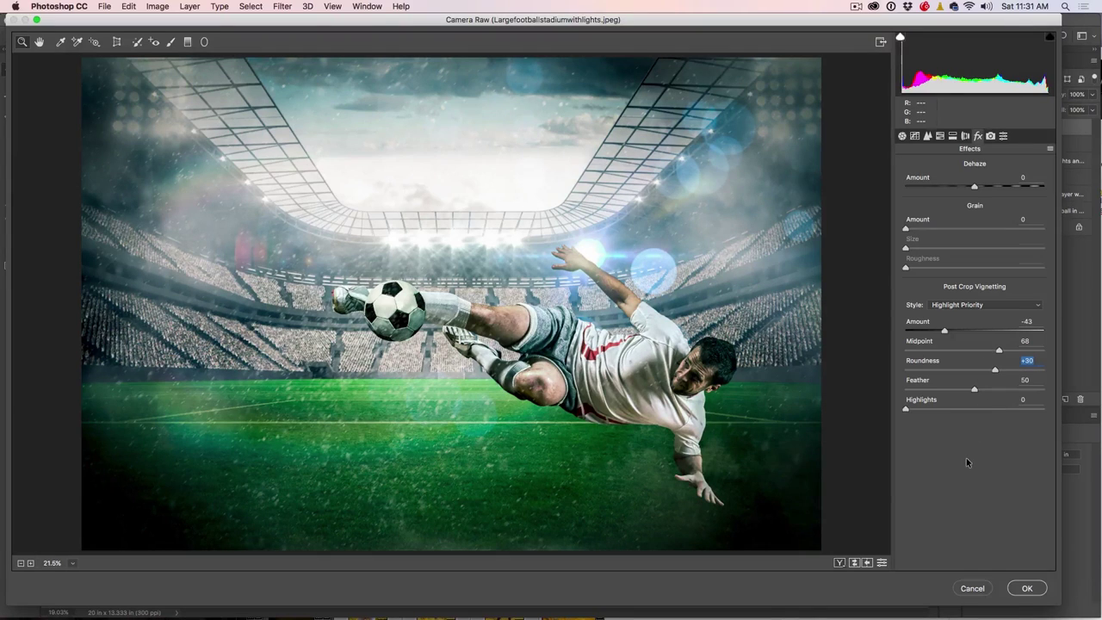
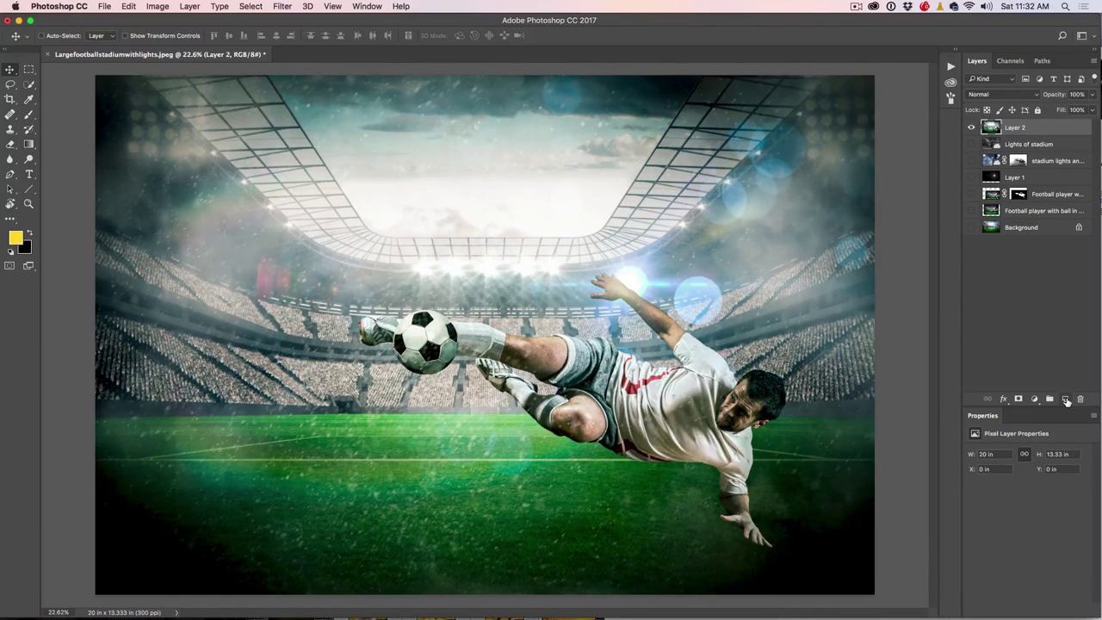
Step: Darken the upper part of the stadium with a black-to-transparent linear gradient on a new layer at 42% opacity
{"action": "left_click", "coordinate": [1066, 401]}
{"action": "key", "text": "d"}
{"action": "key", "text": "g"}
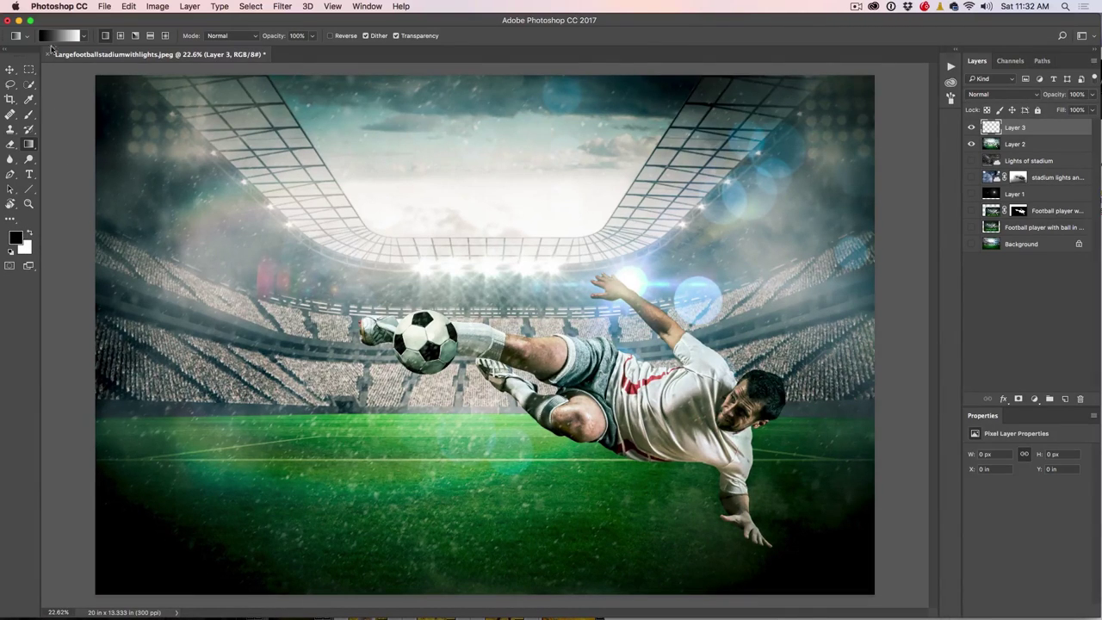
{"action": "left_click", "coordinate": [83, 36]}
{"action": "left_click", "coordinate": [43, 56]}
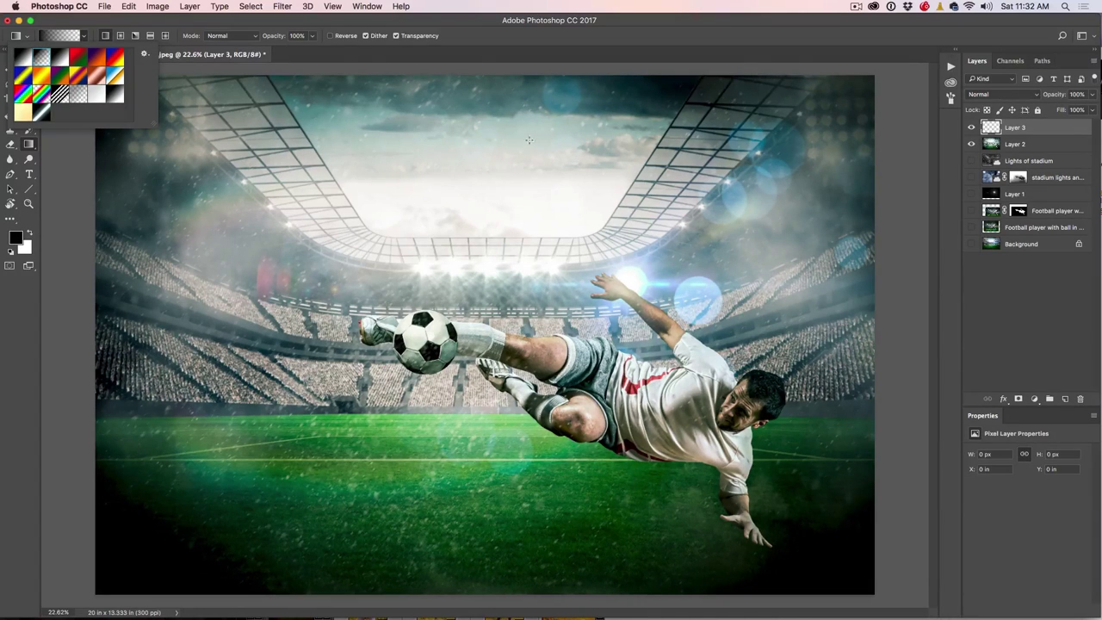
{"action": "left_click", "coordinate": [526, 95]}
{"action": "left_click_drag", "start_coordinate": [526, 94], "coordinate": [532, 289]}
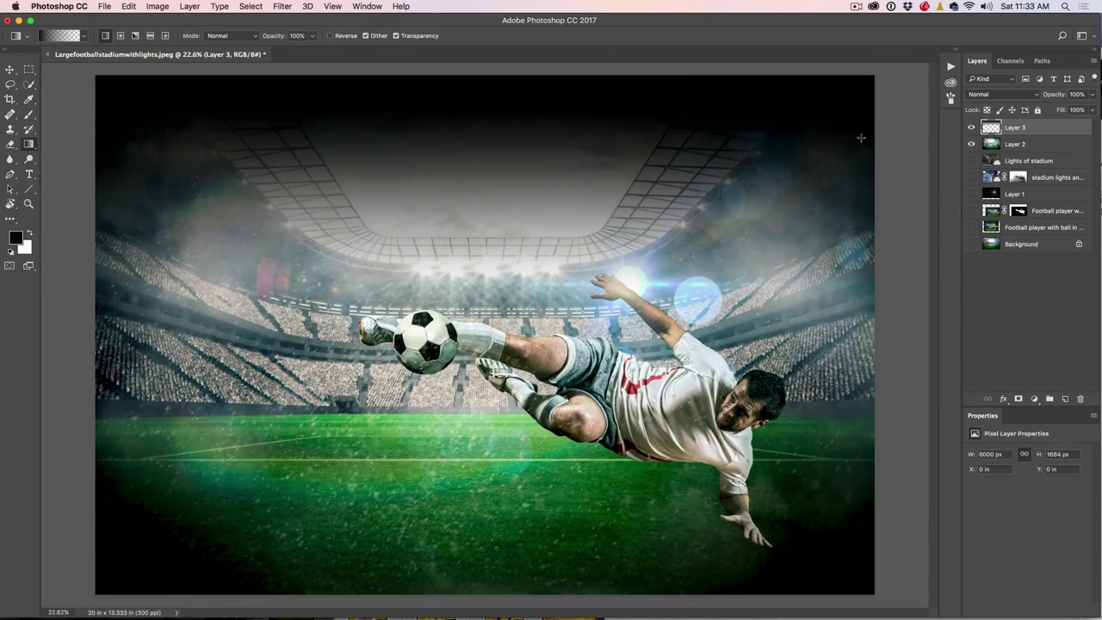
{"action": "left_click_drag", "start_coordinate": [1059, 96], "coordinate": [937, 94]}
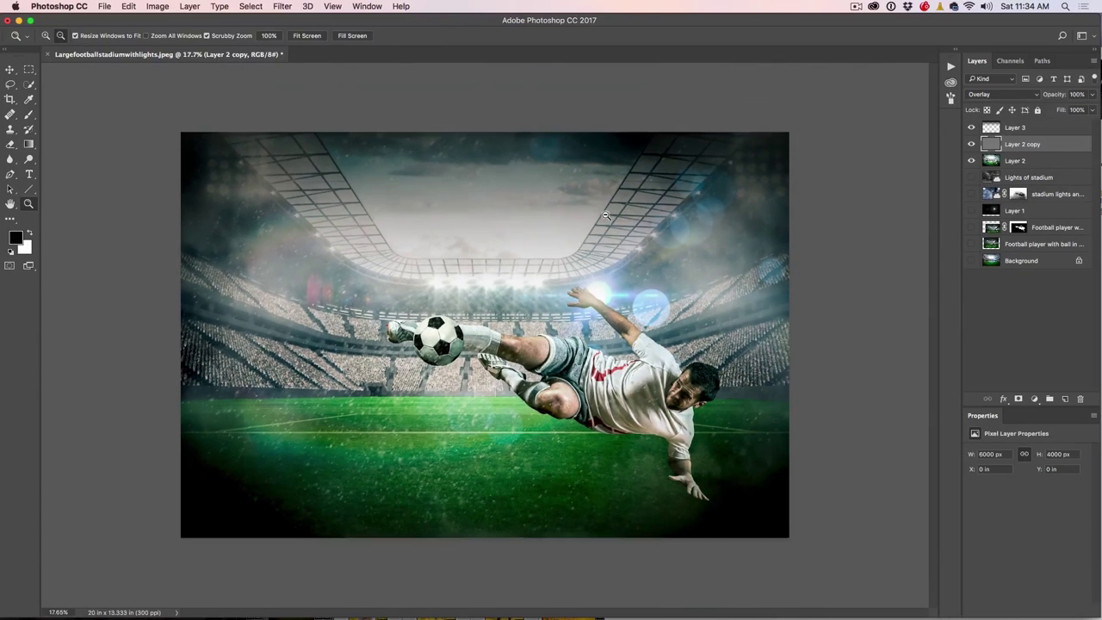
Step: Add a new layer above Layer 3 and set the foreground colour to bright yellow, RGB 248, 222, 6
{"action": "left_click_drag", "start_coordinate": [826, 182], "coordinate": [768, 183]}
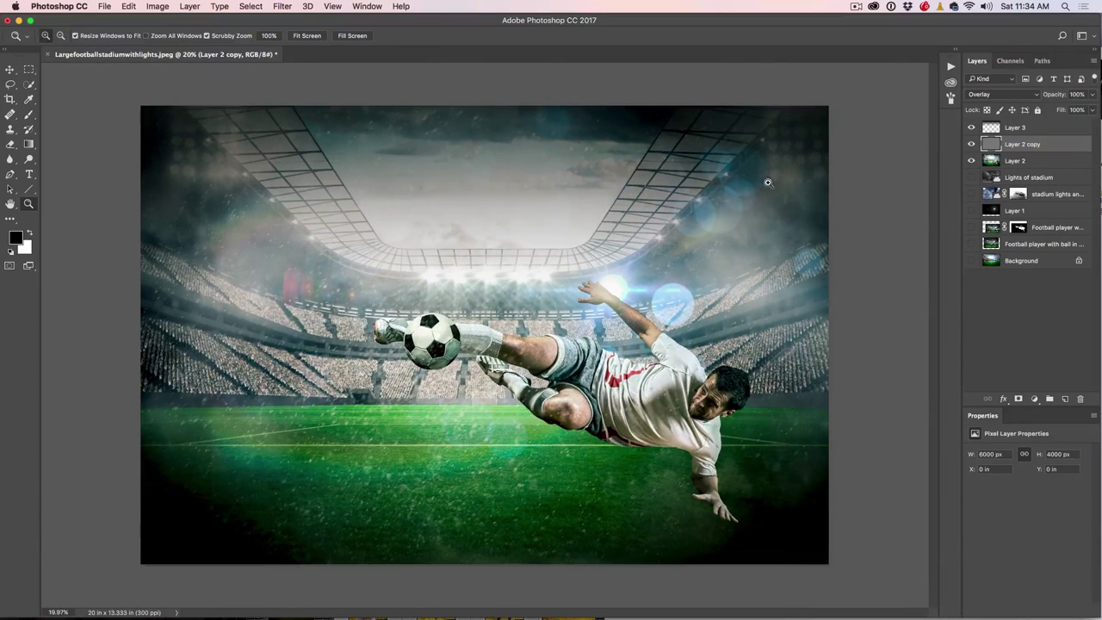
{"action": "left_click", "coordinate": [1029, 129]}
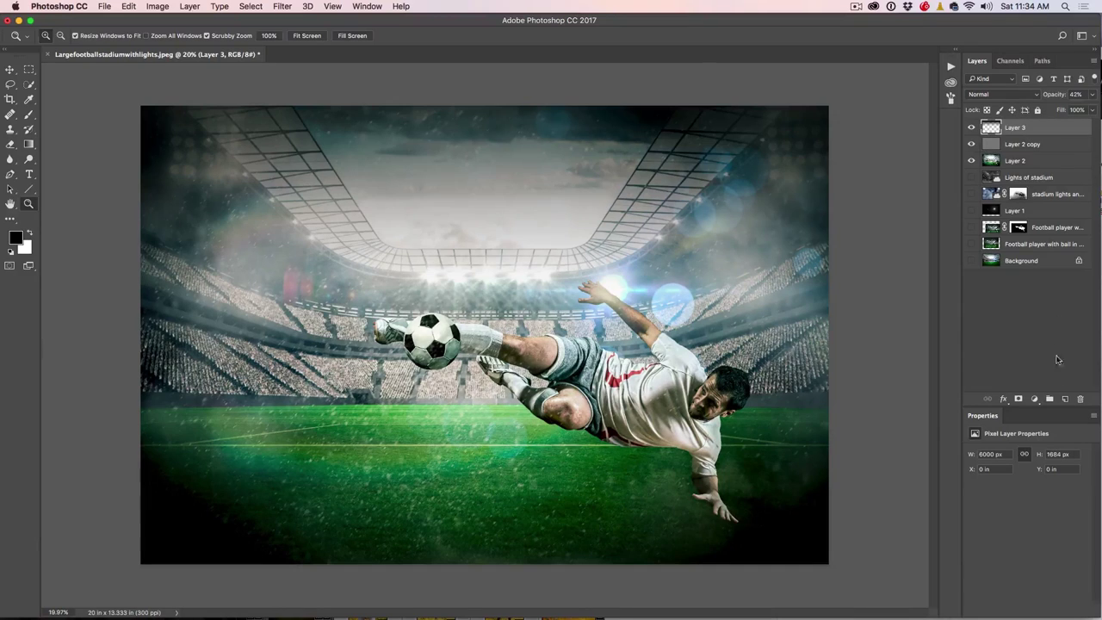
{"action": "left_click", "coordinate": [1066, 399]}
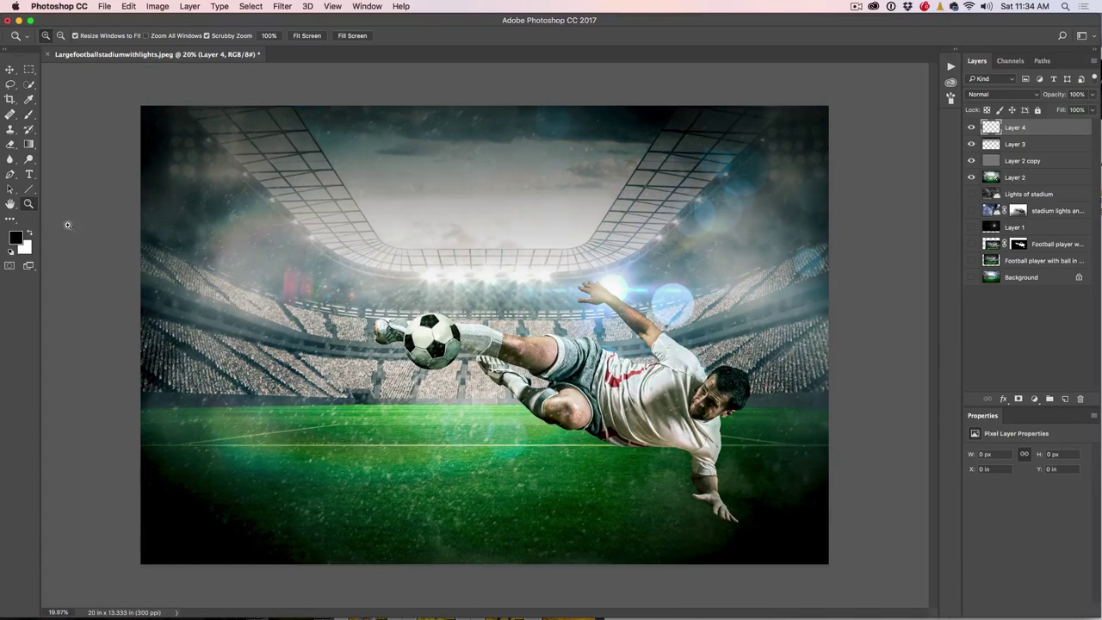
{"action": "left_click", "coordinate": [16, 237]}
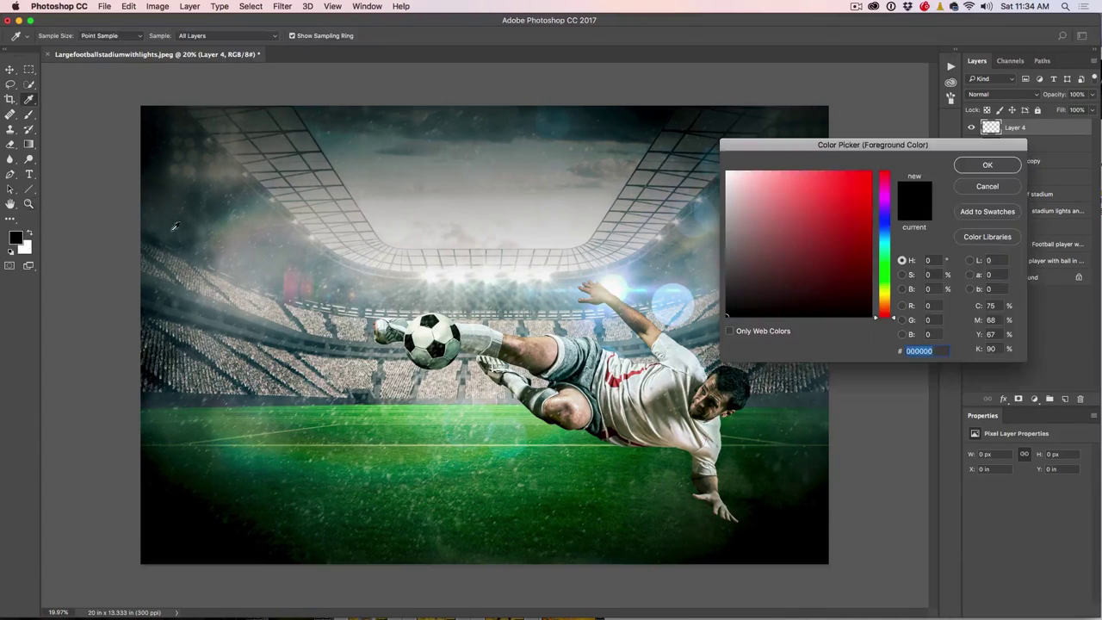
{"action": "left_click", "coordinate": [884, 295]}
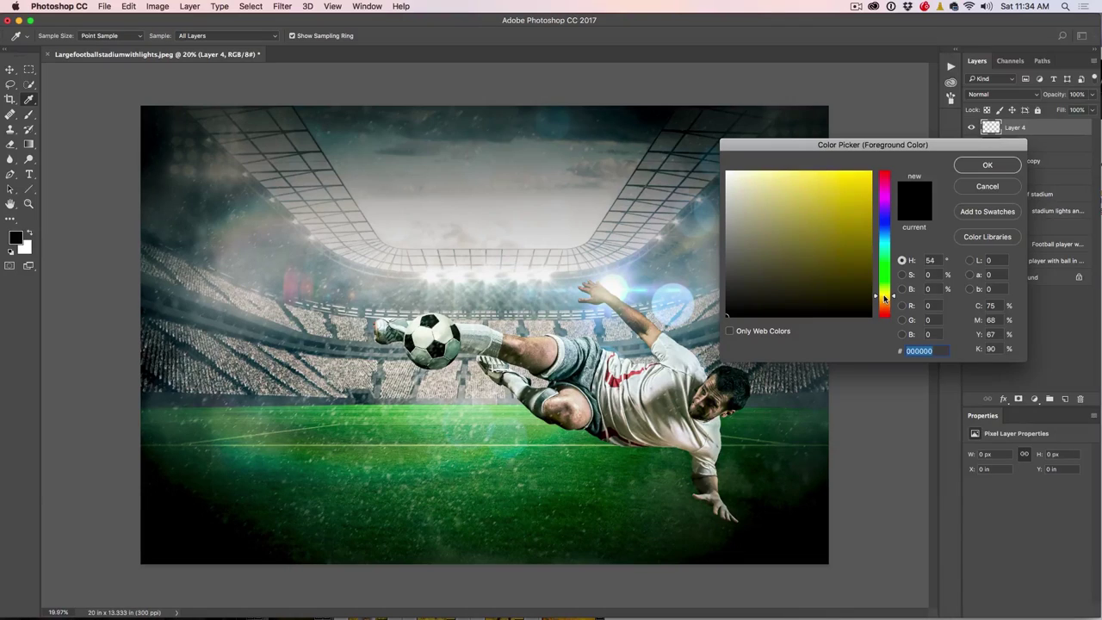
{"action": "left_click", "coordinate": [869, 175]}
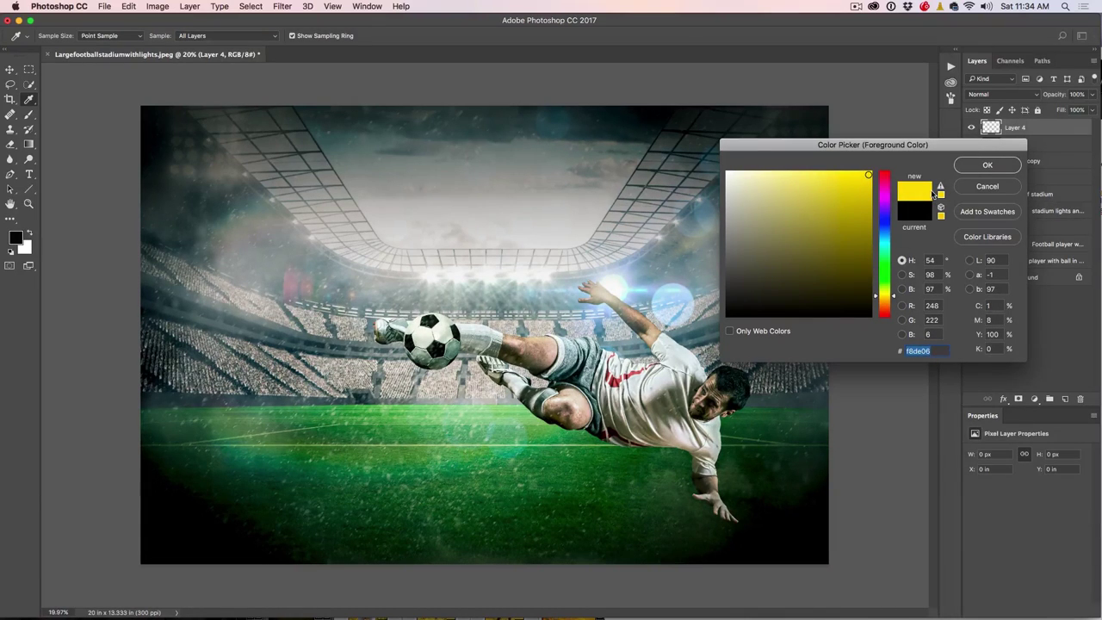
{"action": "left_click", "coordinate": [984, 165]}
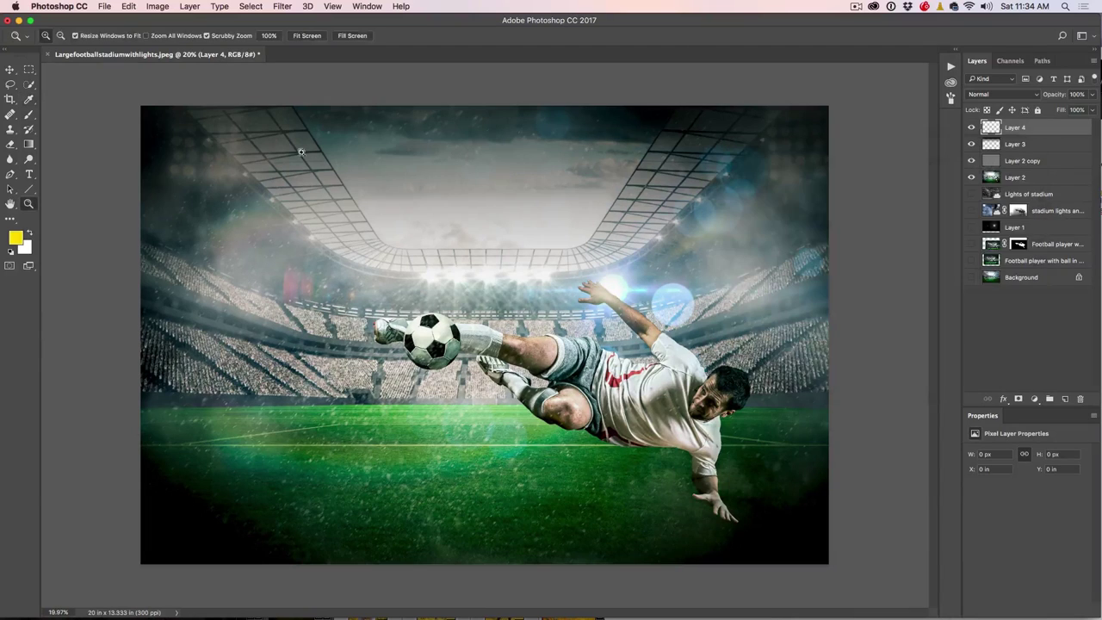
Step: Draw a yellow Foreground to Transparent linear gradient diagonally from the image's upper-left corner to just below the ball
{"action": "left_click", "coordinate": [30, 145]}
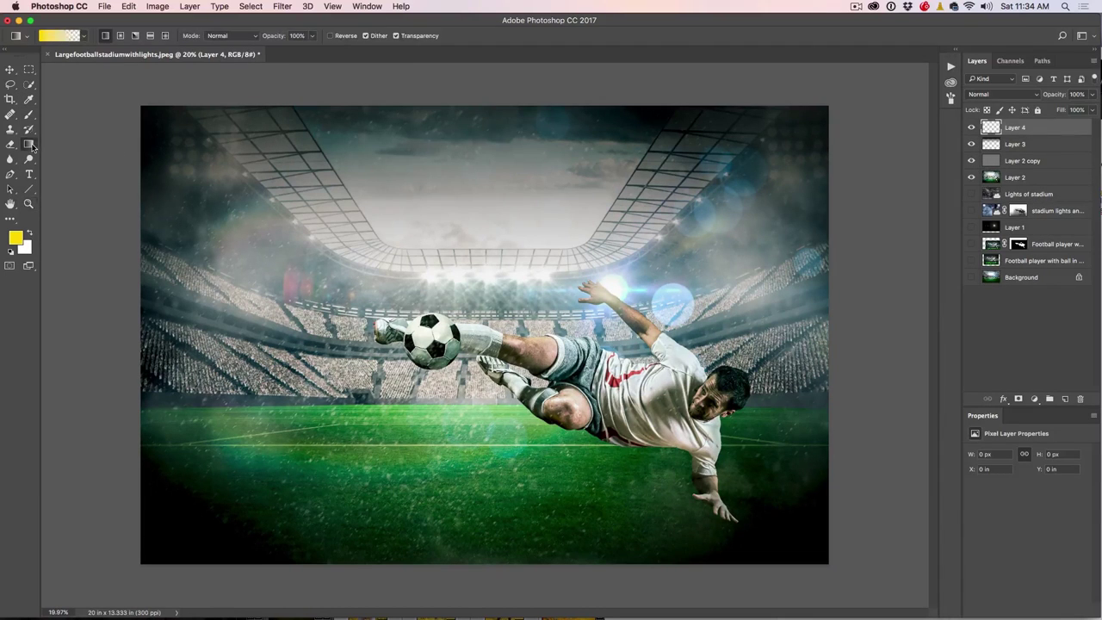
{"action": "left_click", "coordinate": [75, 35]}
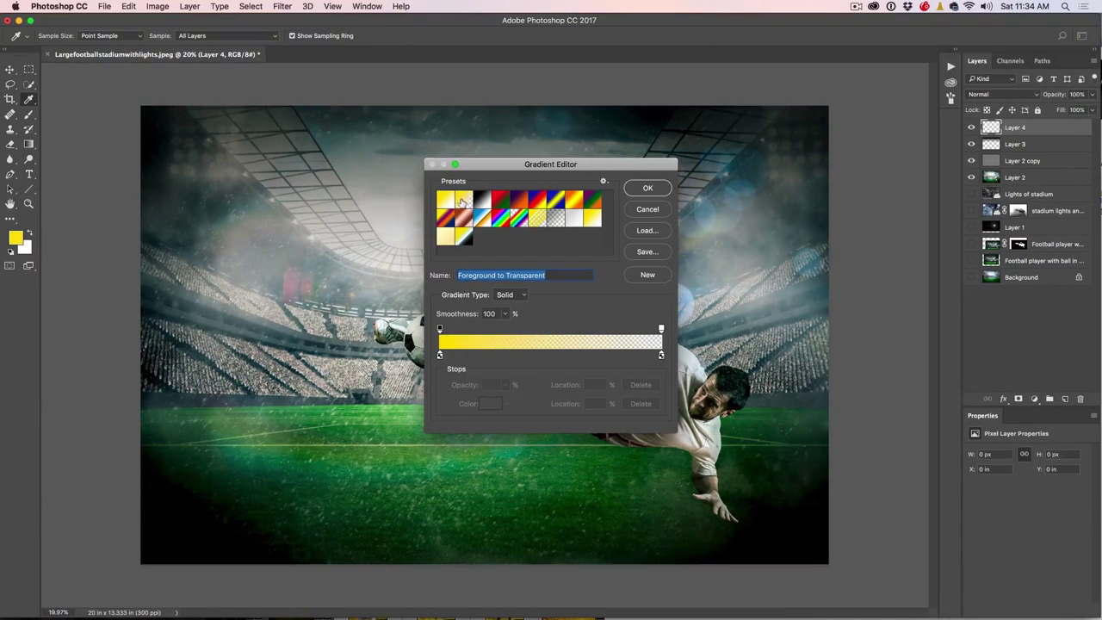
{"action": "left_click", "coordinate": [641, 187]}
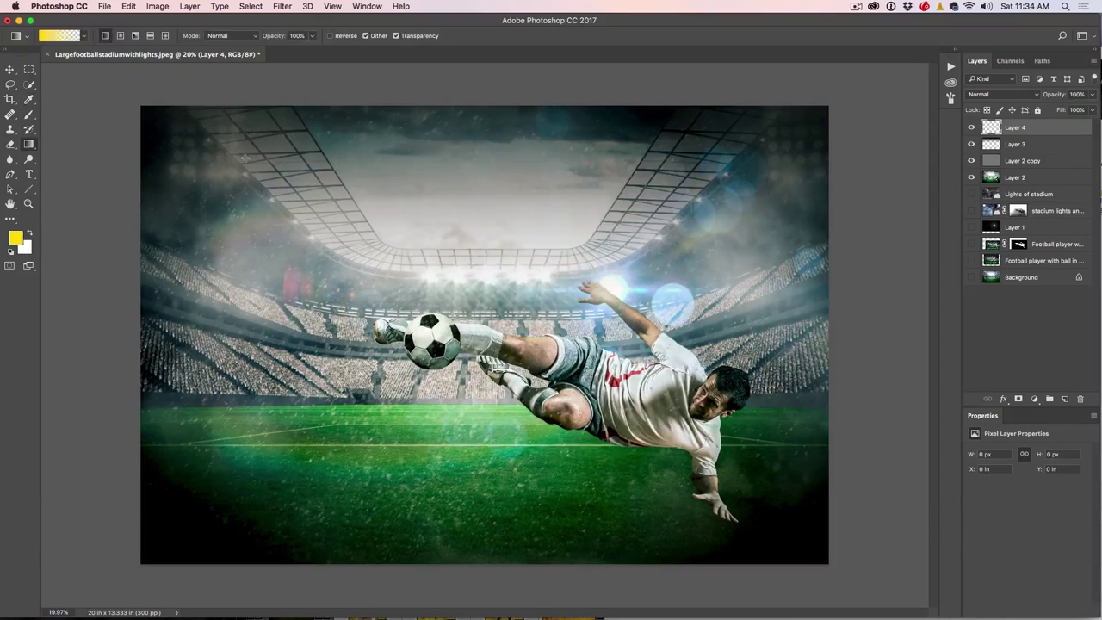
{"action": "left_click_drag", "start_coordinate": [139, 120], "coordinate": [516, 405]}
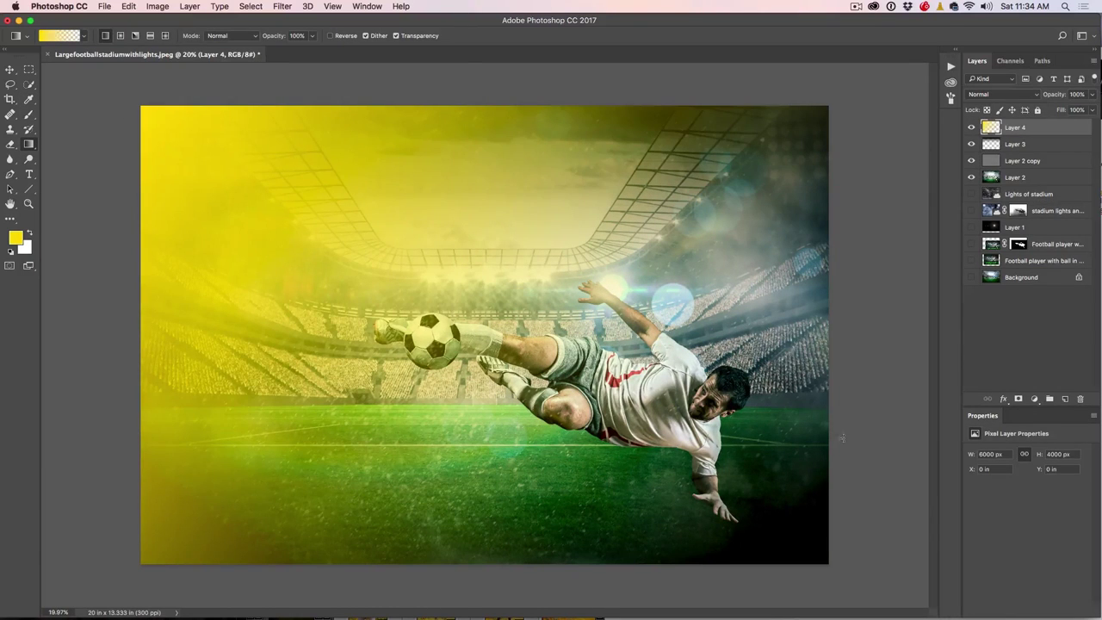
Step: Try Soft Light, Hard Light and Screen blending on the yellow gradient layer, and settle on Soft Light
{"action": "left_click", "coordinate": [990, 95]}
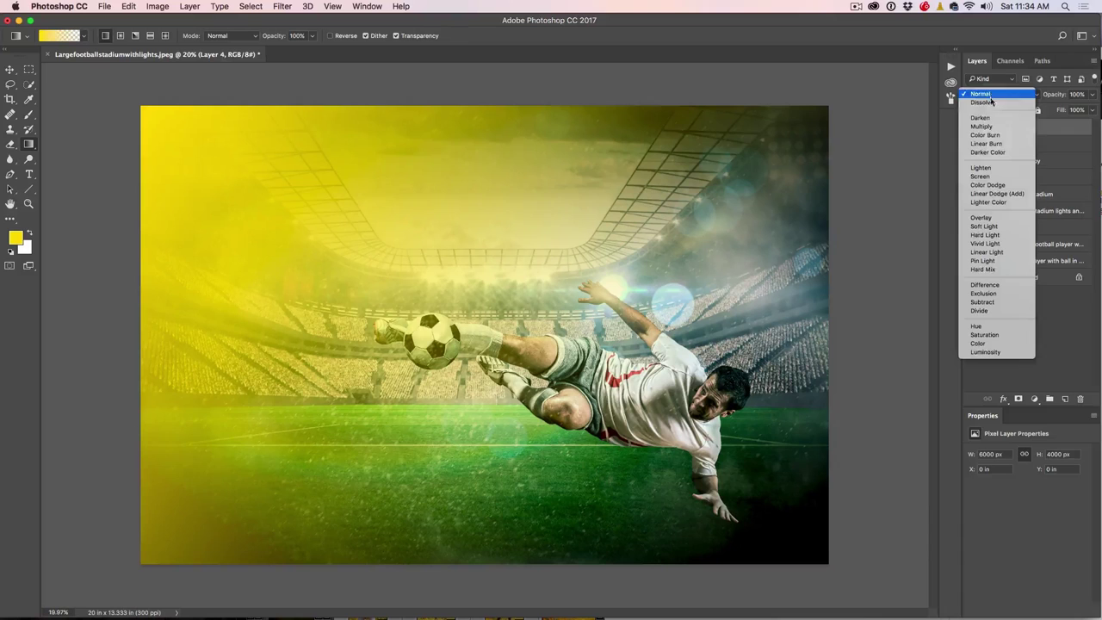
{"action": "left_click", "coordinate": [984, 227]}
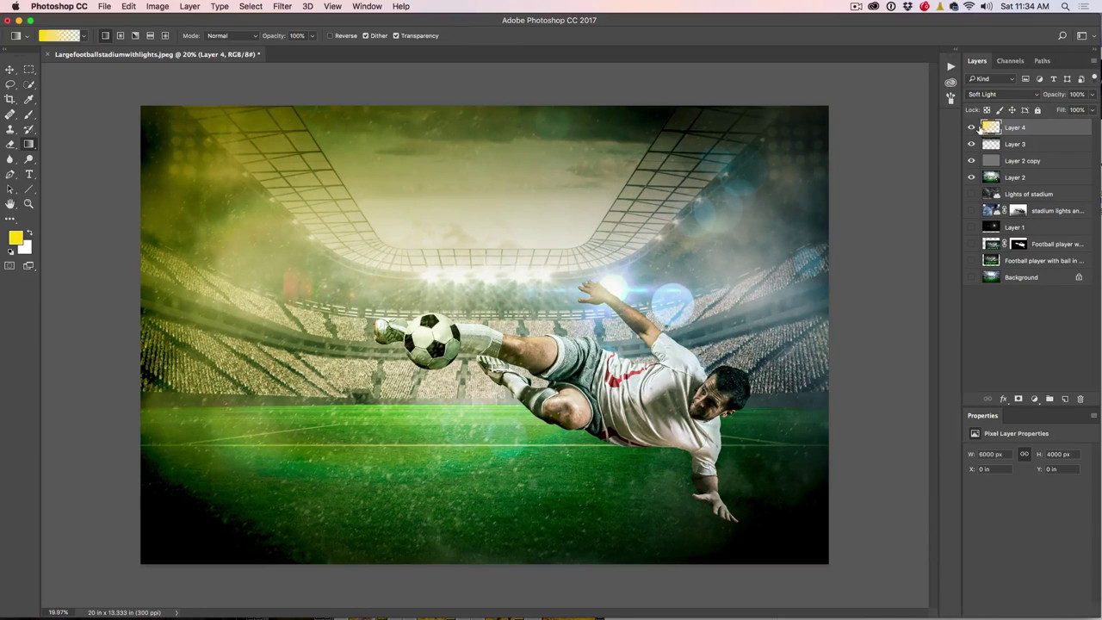
{"action": "left_click", "coordinate": [987, 100]}
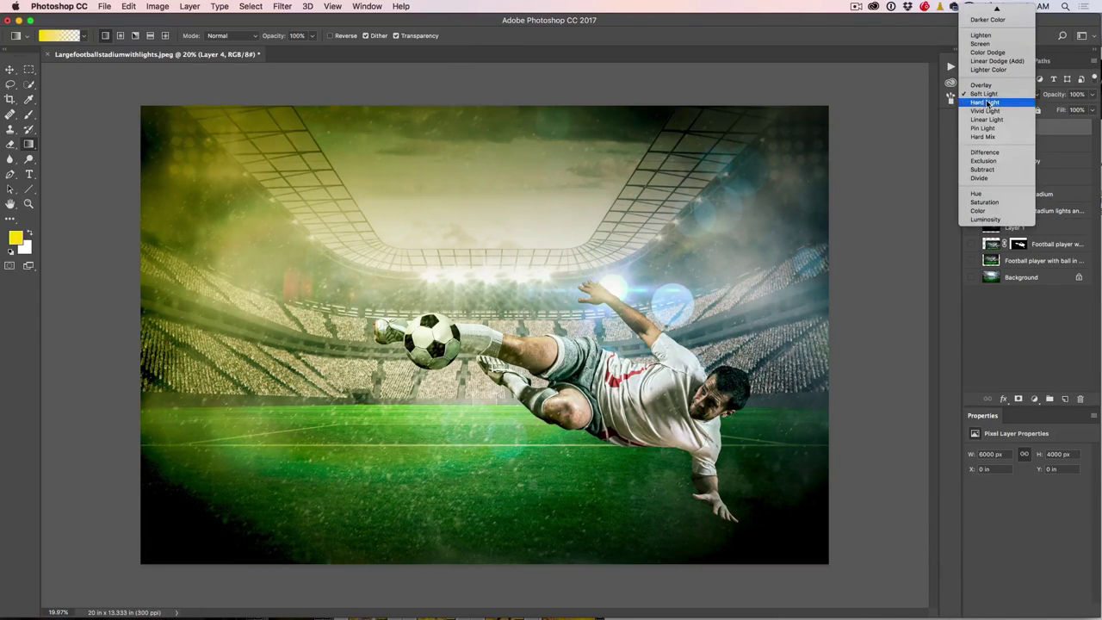
{"action": "left_click", "coordinate": [988, 103]}
{"action": "left_click", "coordinate": [988, 96]}
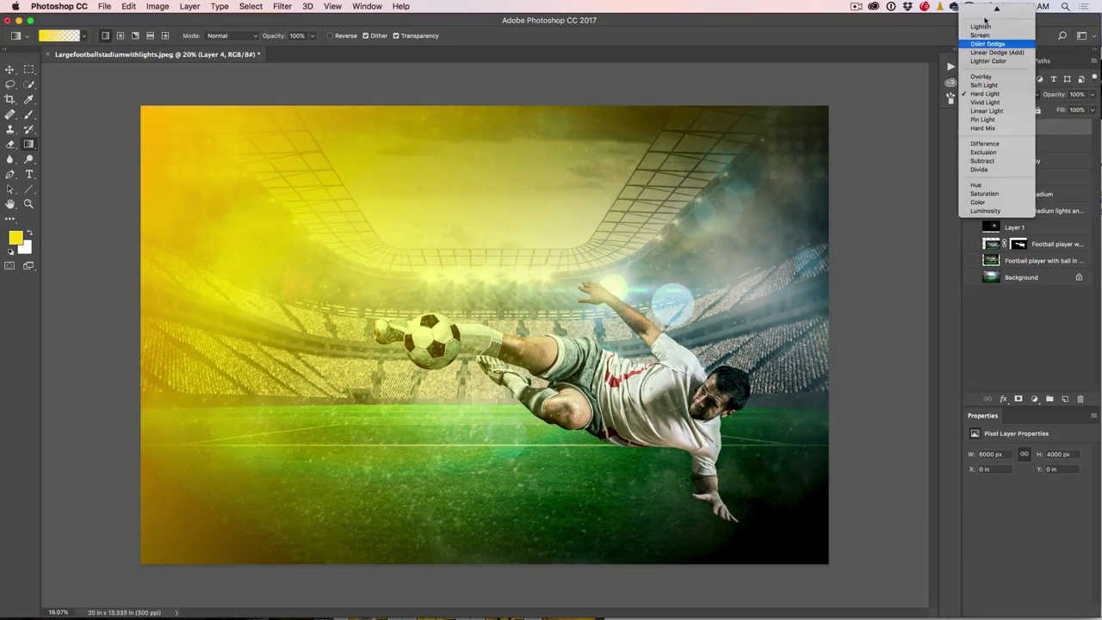
{"action": "left_click", "coordinate": [982, 92]}
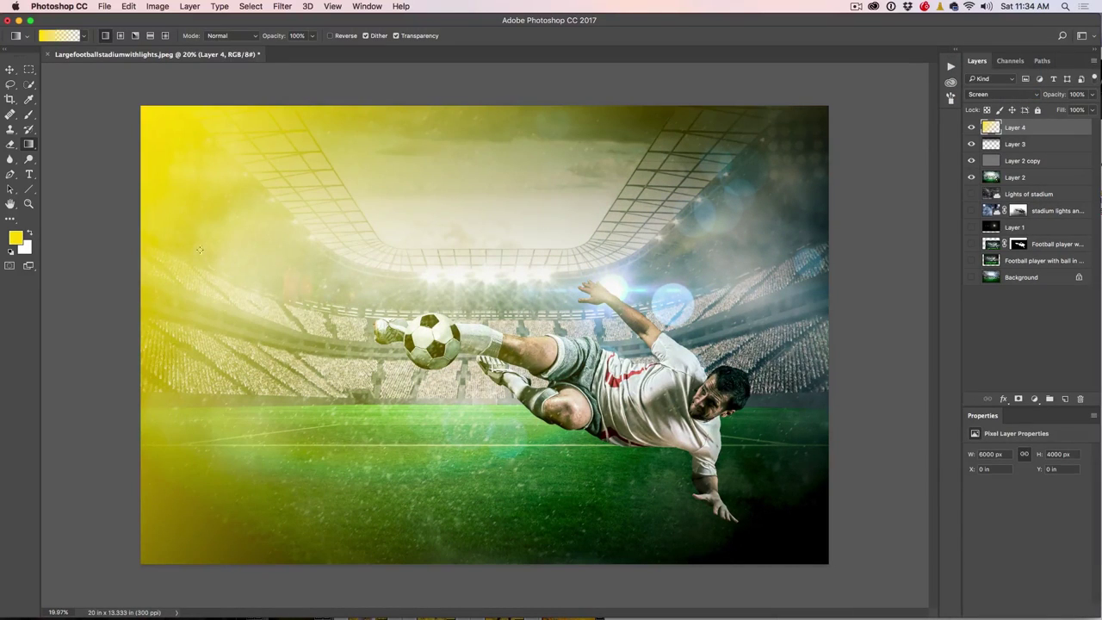
{"action": "left_click", "coordinate": [983, 95]}
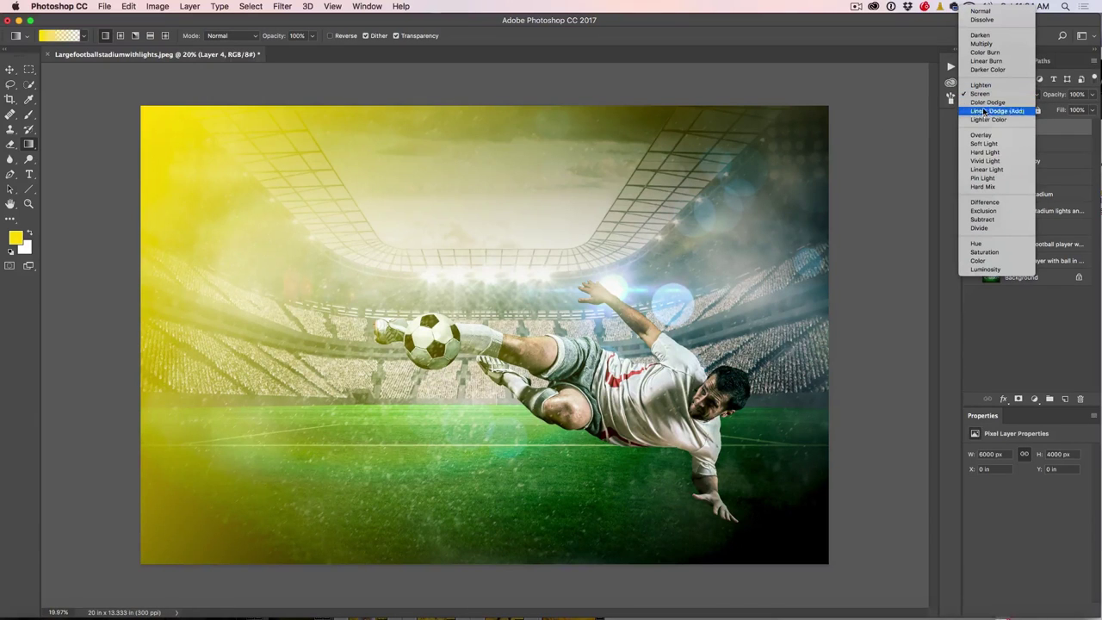
{"action": "left_click", "coordinate": [982, 143]}
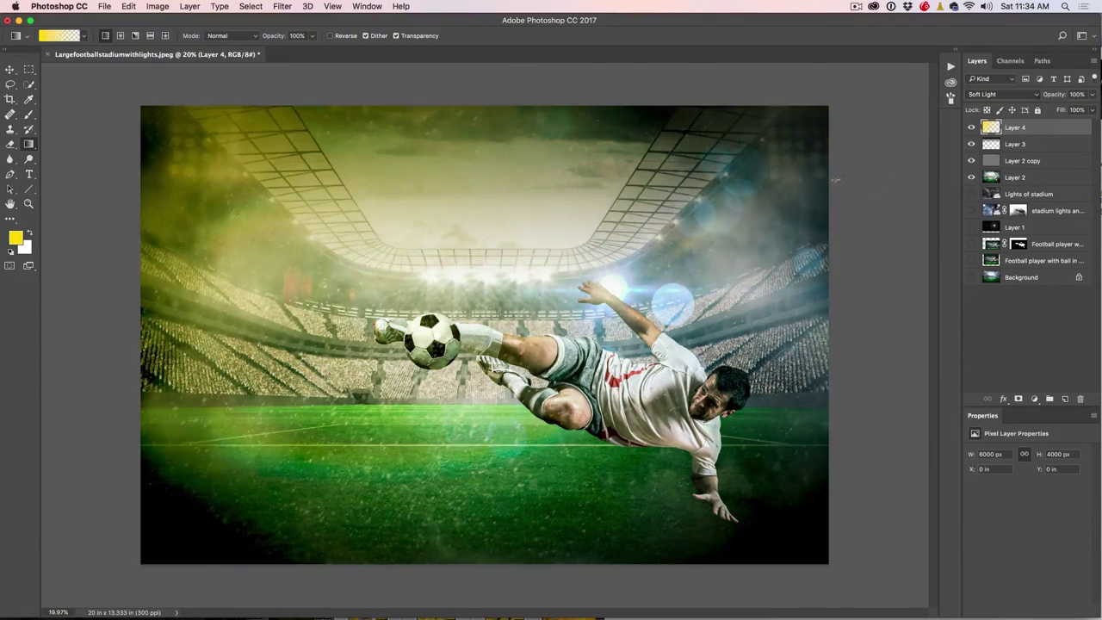